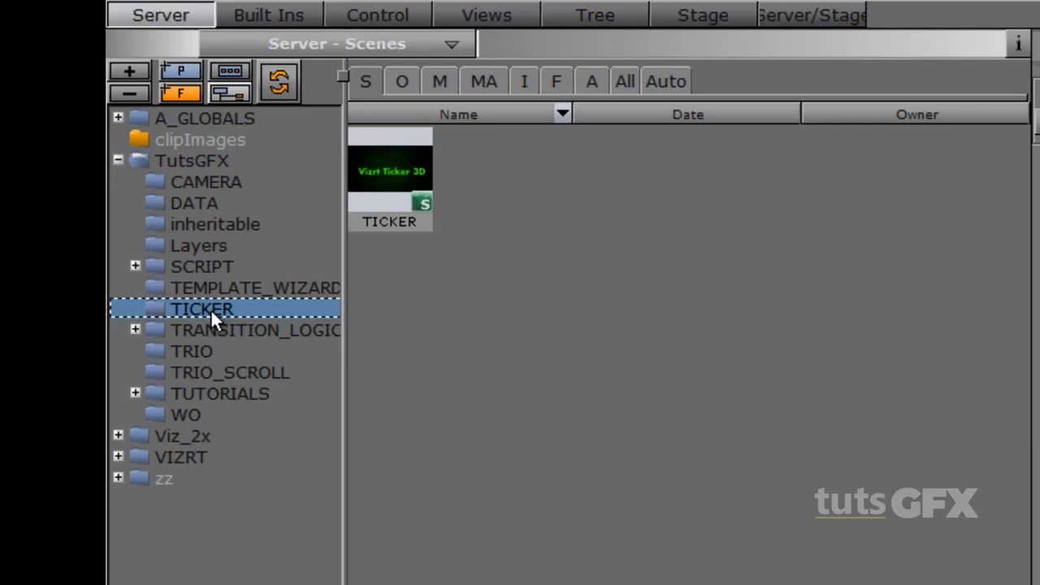
- Look through the TICKER folder's objects, materials, images and fonts, ending back at its scenes
left_click(231, 72)
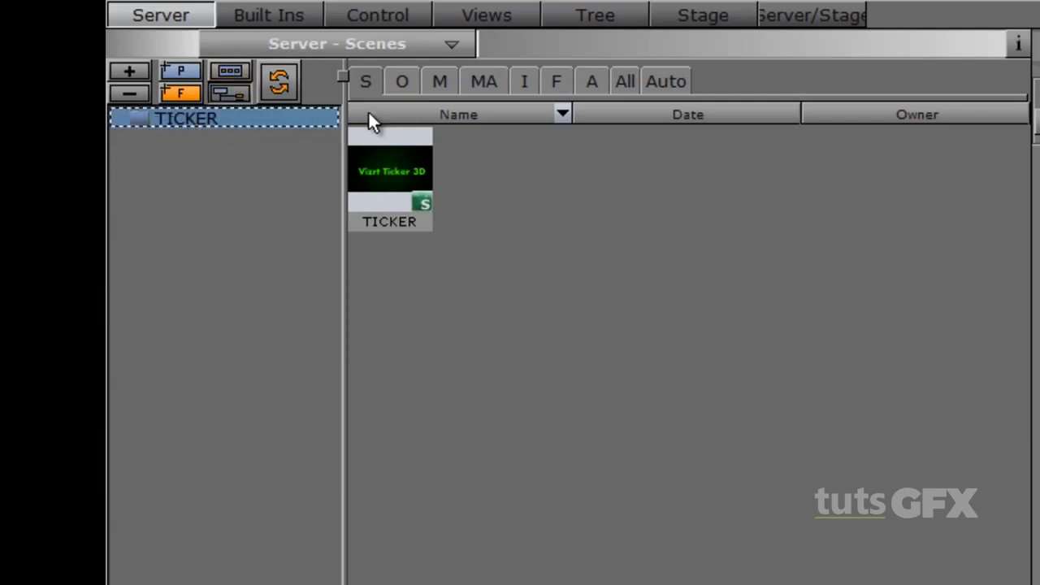
left_click(402, 81)
left_click(441, 81)
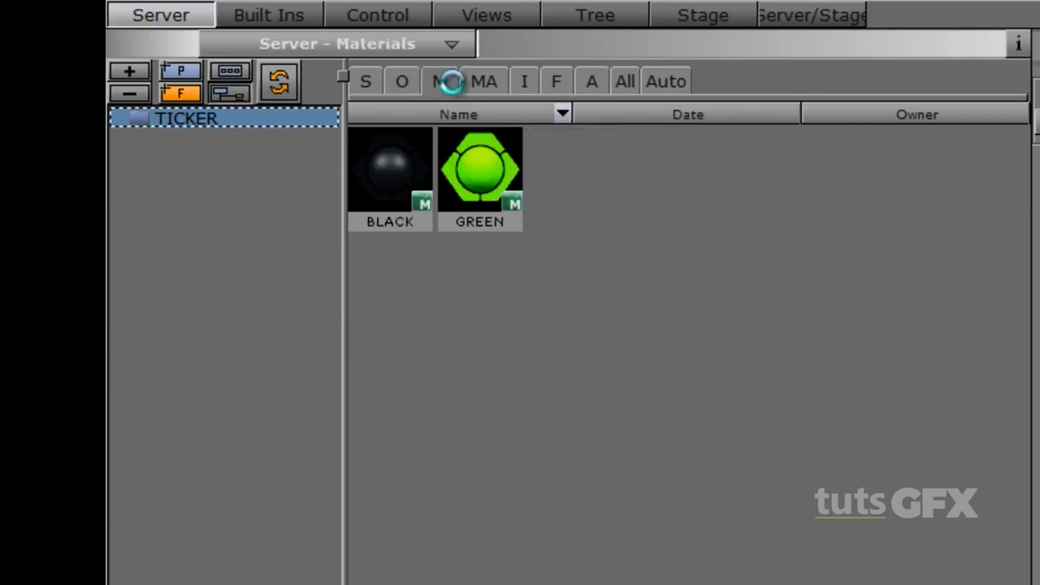
left_click(530, 81)
left_click(558, 81)
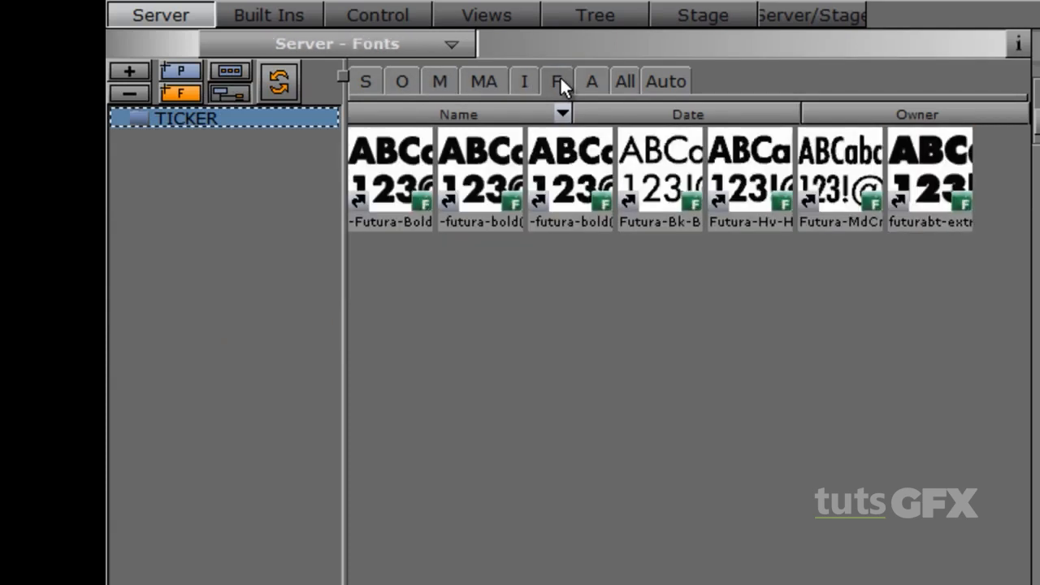
left_click(370, 81)
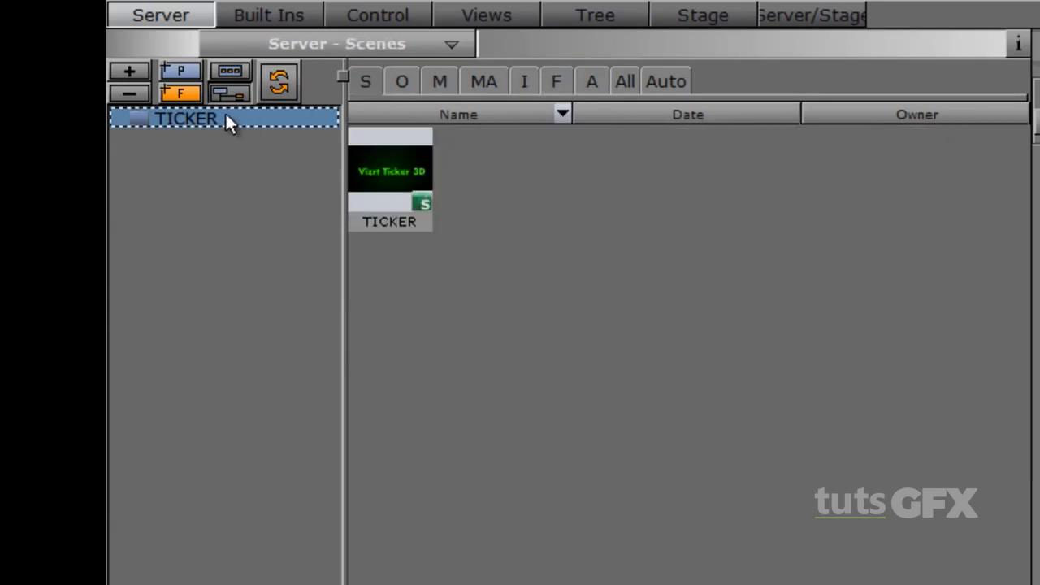
- Create a new scene named TICKER_BG in the TICKER folder
right_click(522, 201)
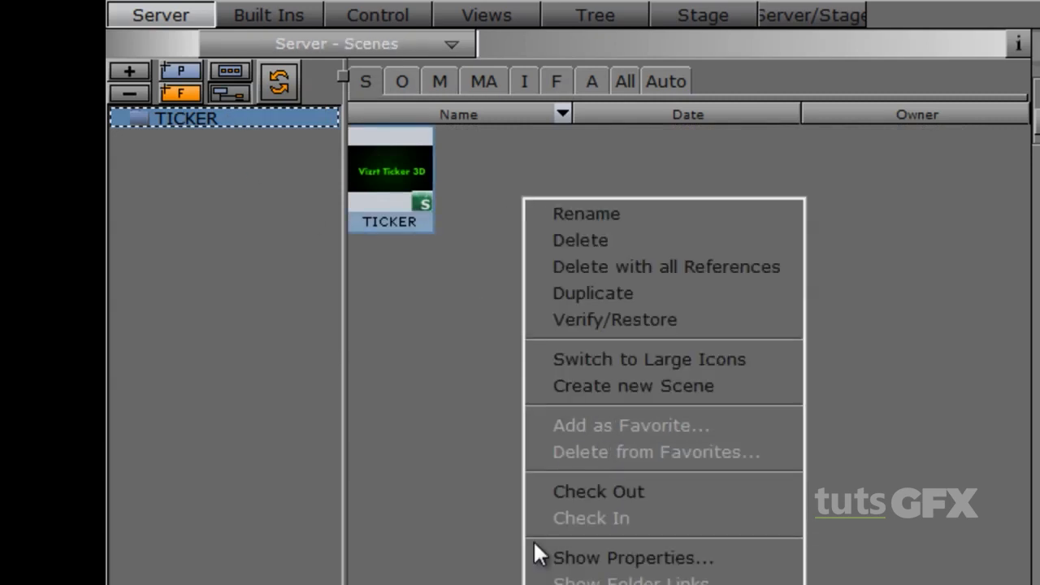
left_click(599, 387)
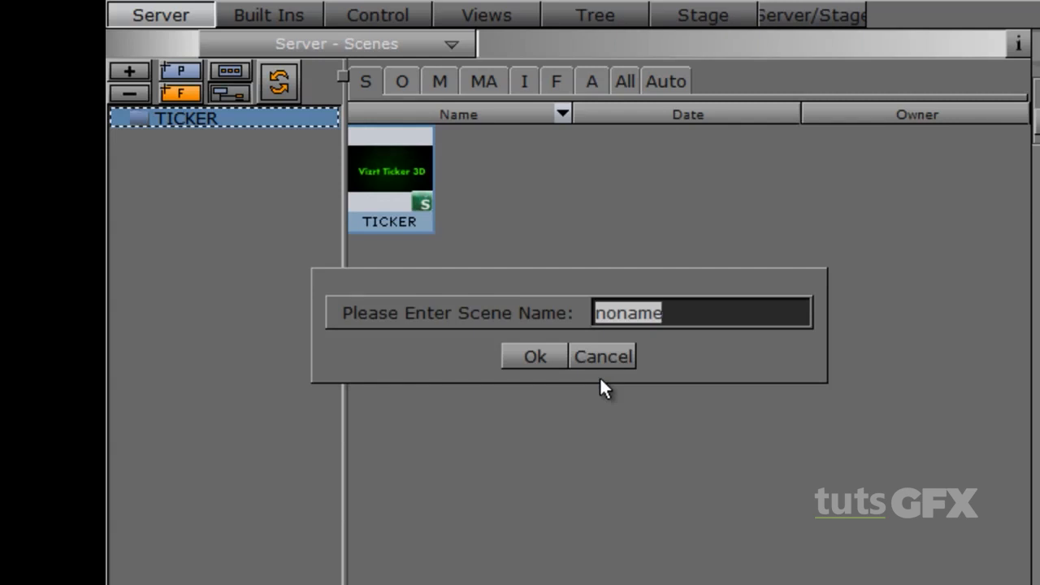
type("TICKER")
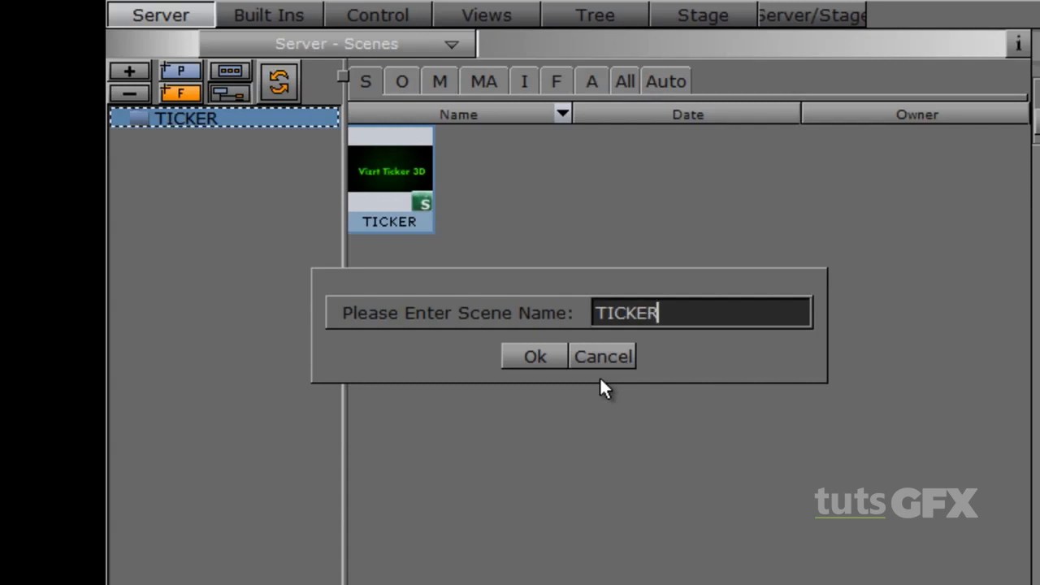
type("_BG")
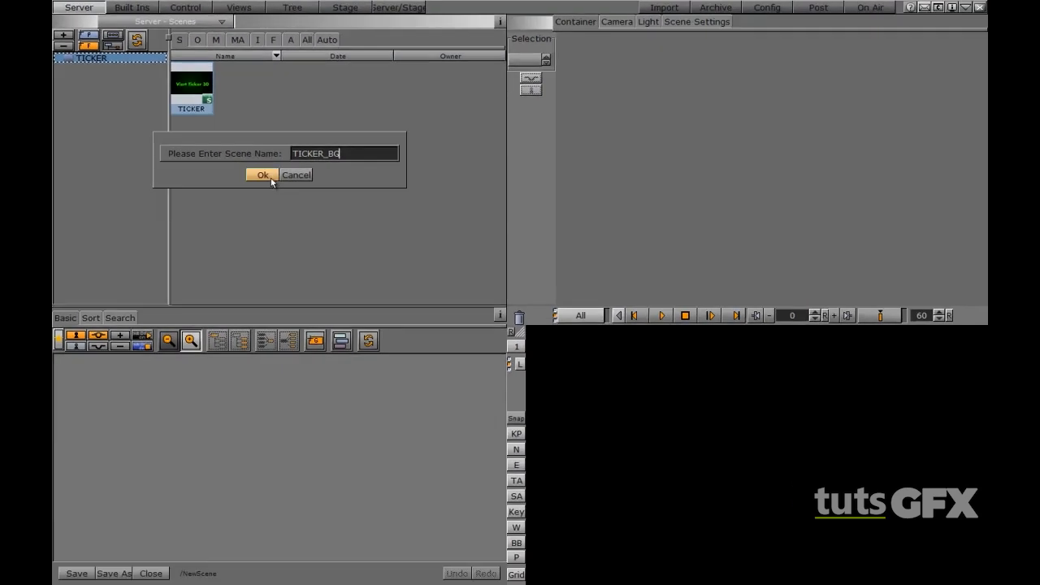
left_click(262, 176)
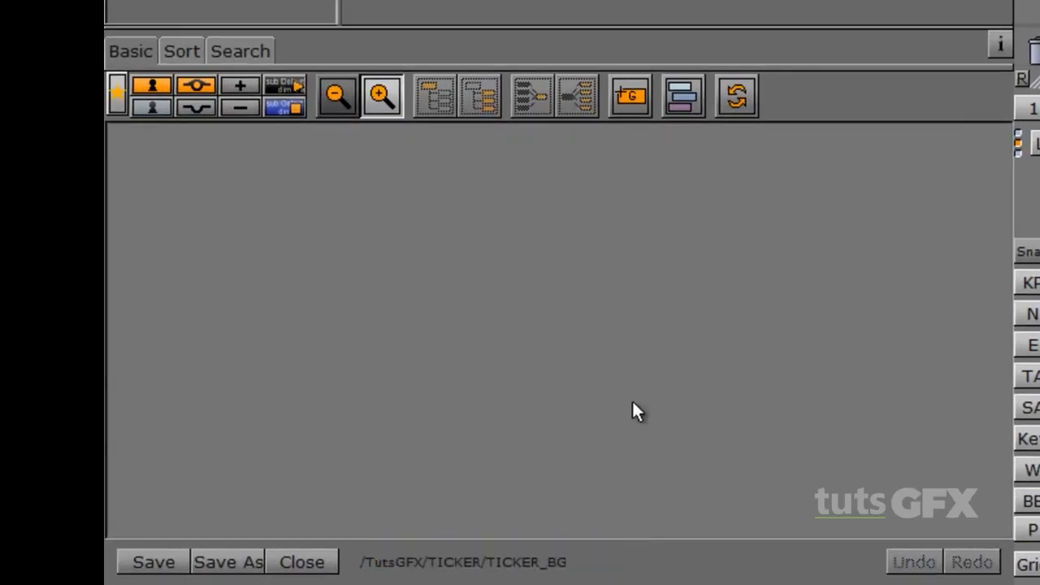
- Add a group container to the empty scene tree and rename it MAIN_CRAWL_GROUP
left_click_drag(630, 96, 319, 226)
double_click(249, 154)
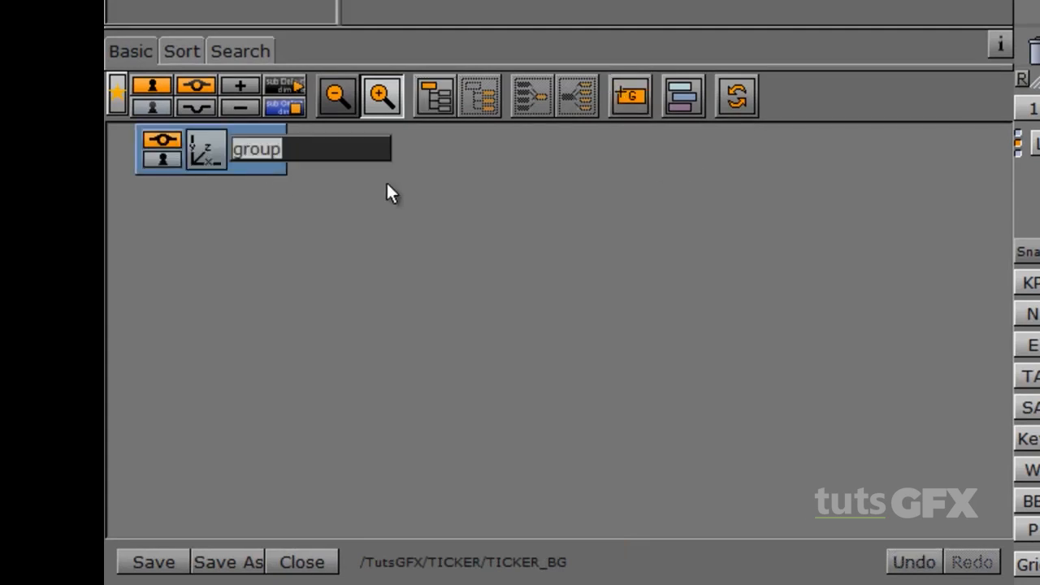
type("M")
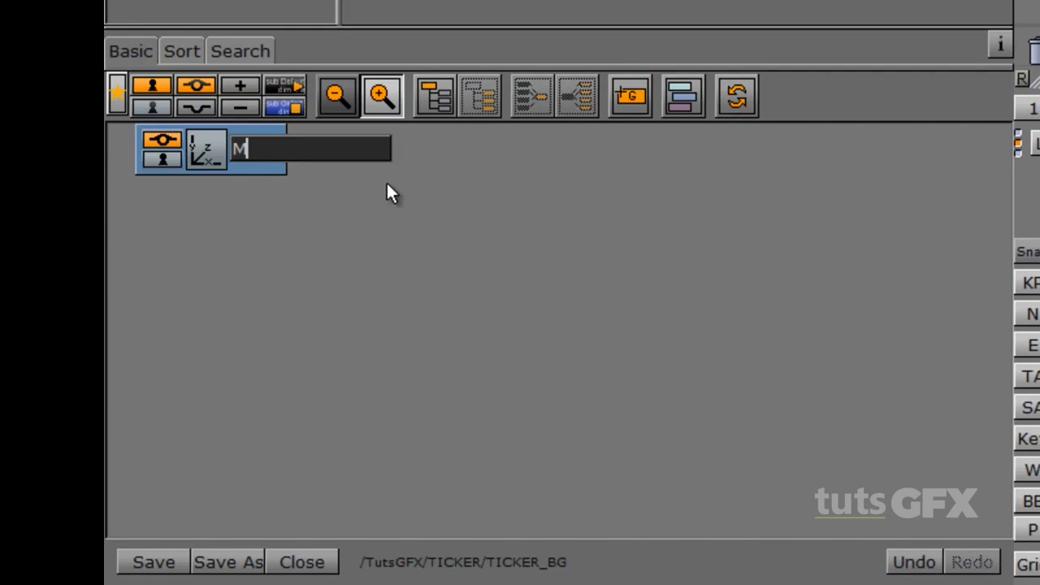
type("AIN_CRAWL_GROUP")
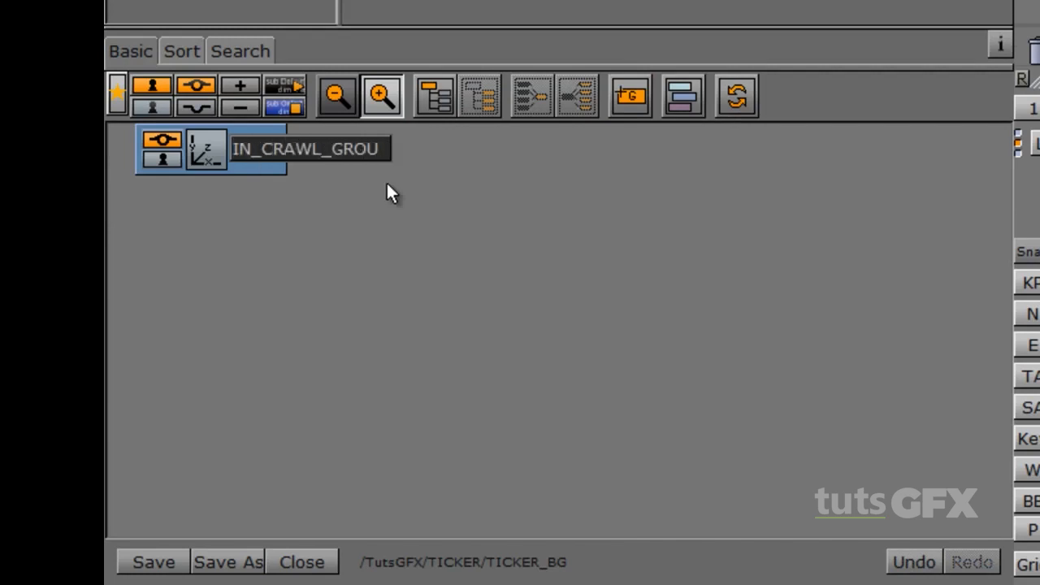
key("Return")
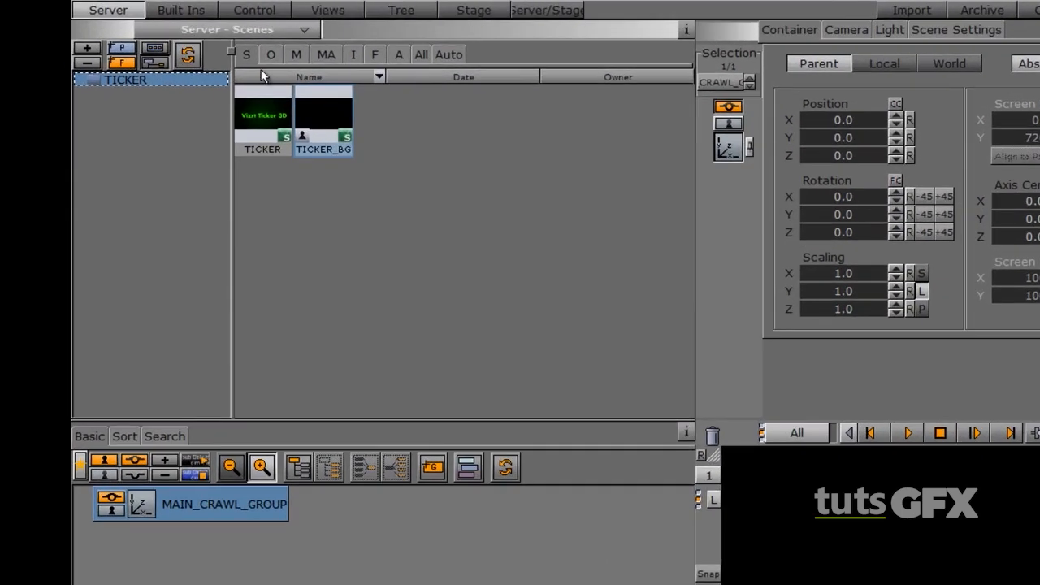
- Add the tickerback object under MAIN_CRAWL_GROUP and place it inside a new group named DESIGN
left_click(271, 54)
left_click_drag(382, 118, 317, 502)
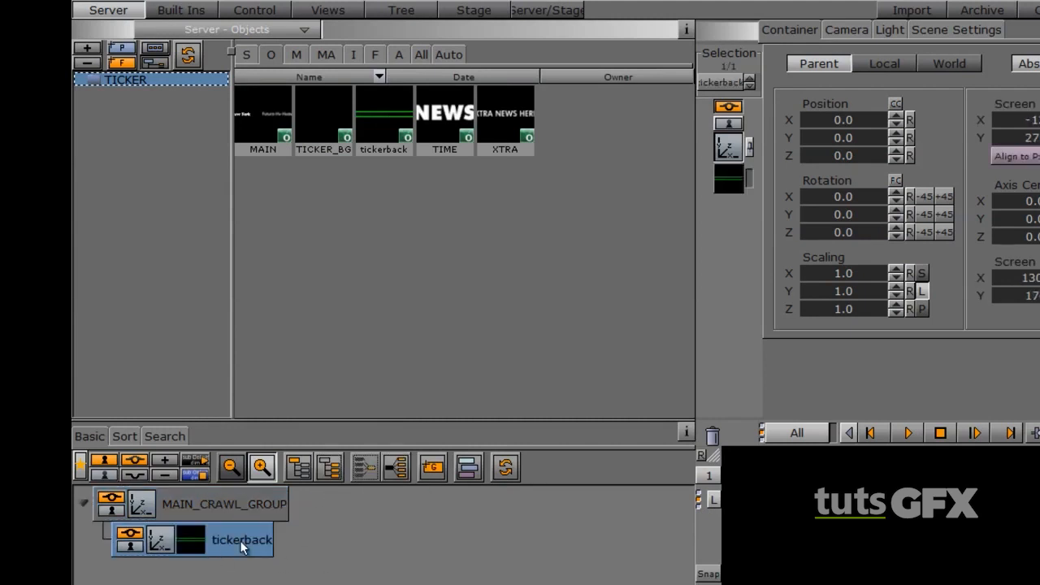
left_click_drag(431, 467, 183, 525)
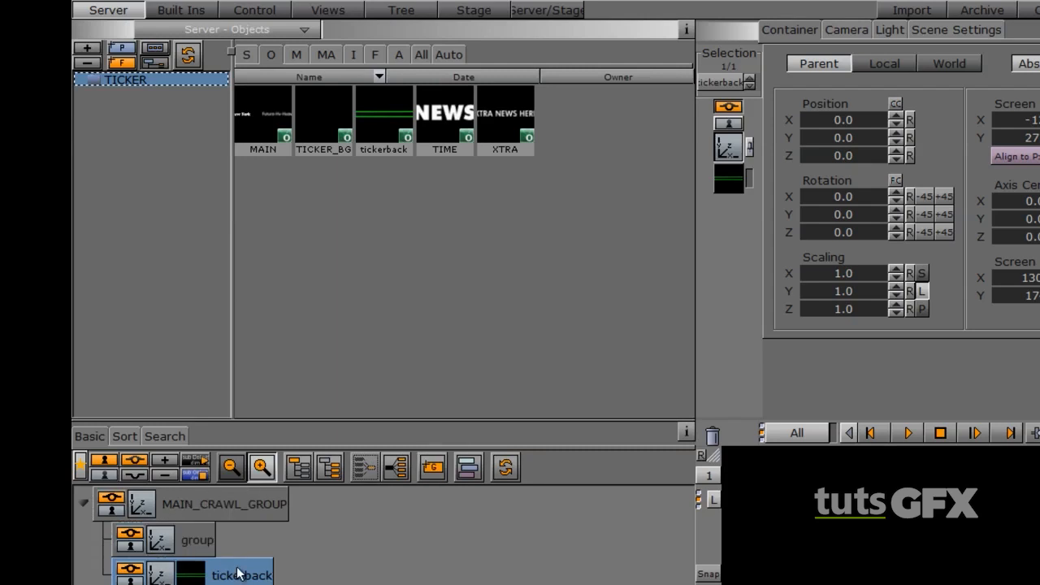
left_click(189, 540)
left_click(189, 540)
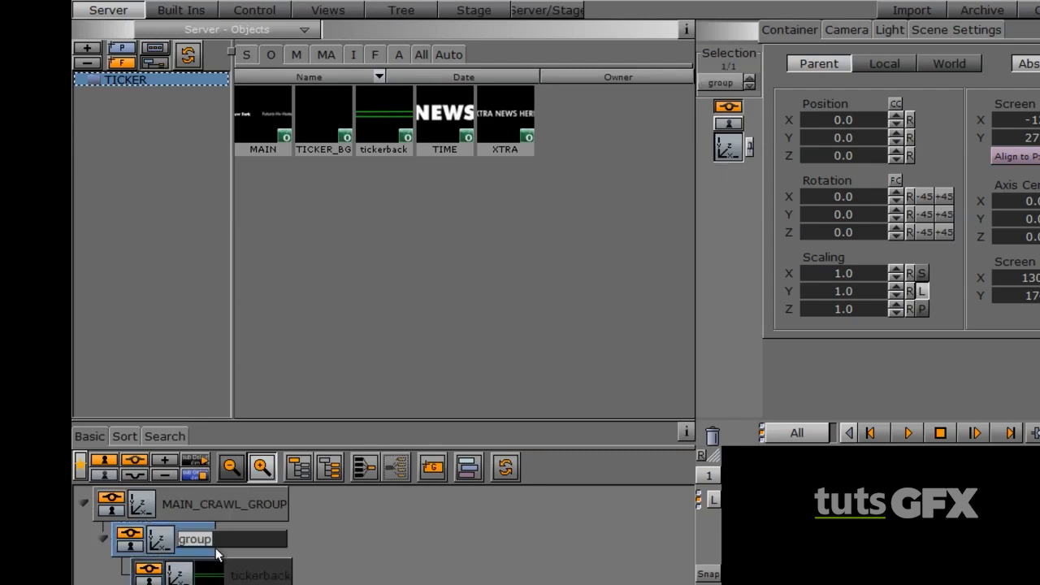
type("DESIGN")
key("Return")
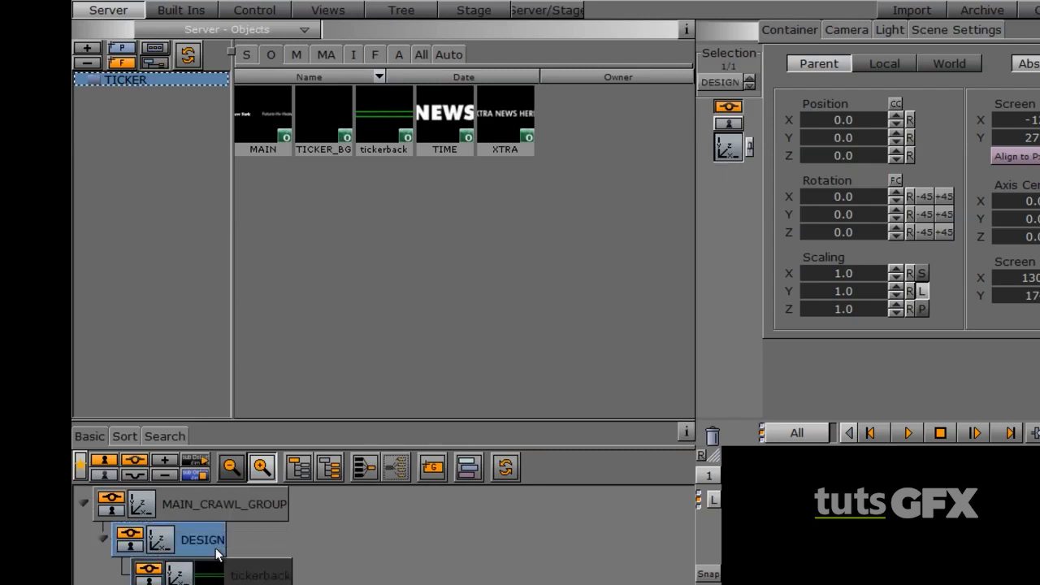
- Split the merged tickerback object and expand its child containers, including mc_grade1
left_click(246, 574)
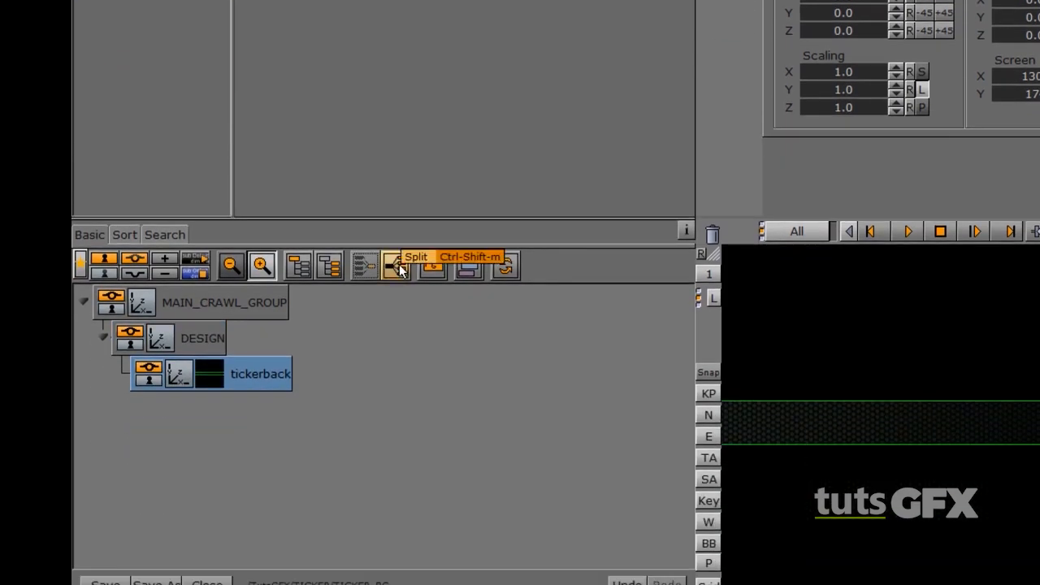
left_click(399, 264)
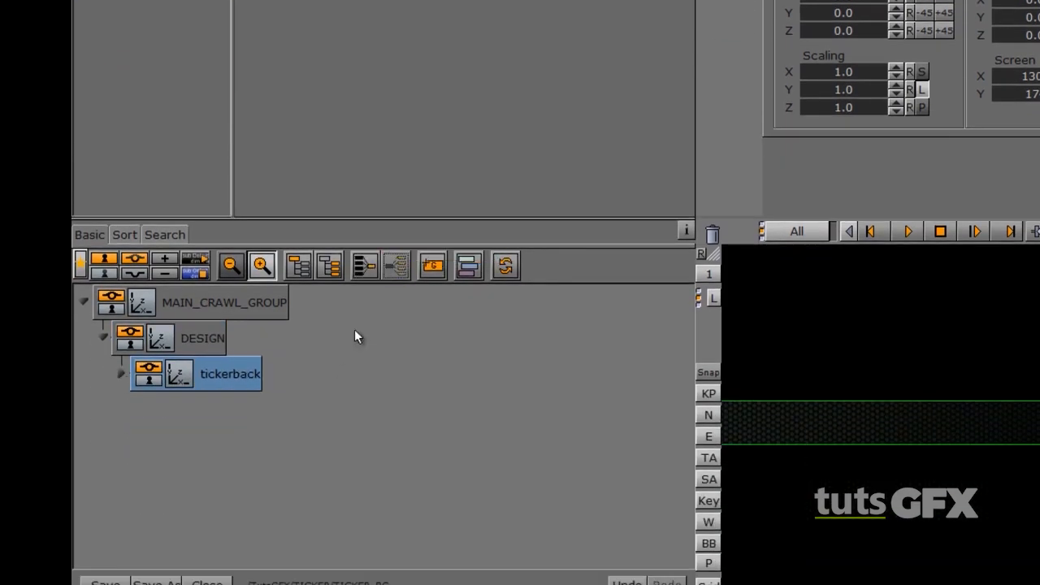
left_click(122, 373)
left_click(138, 445)
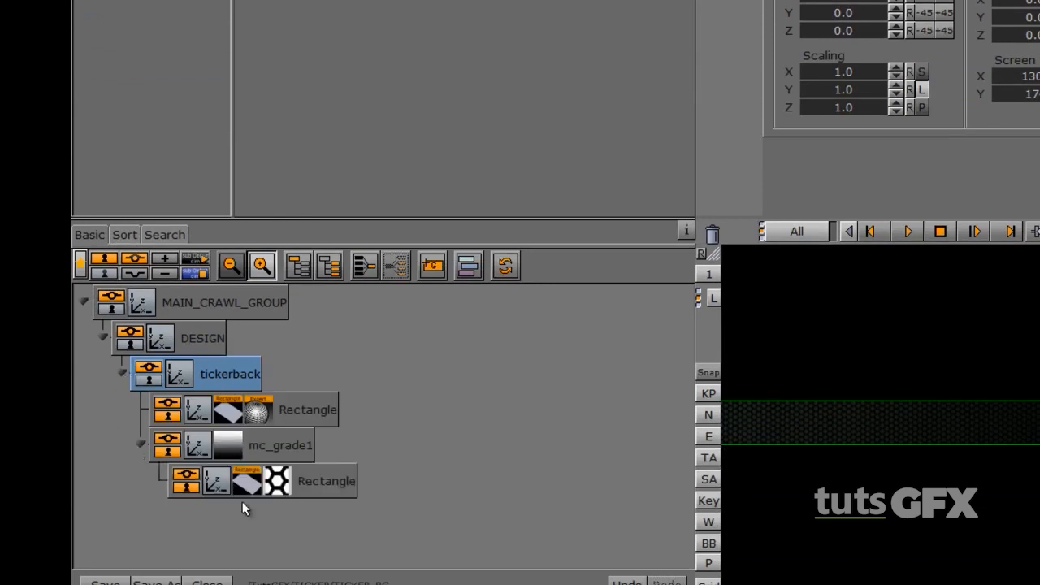
- Inspect tickerback's rectangles and the mc_grade1 gradient image, then collapse the tickerback and DESIGN containers
left_click(191, 489)
left_click(175, 504)
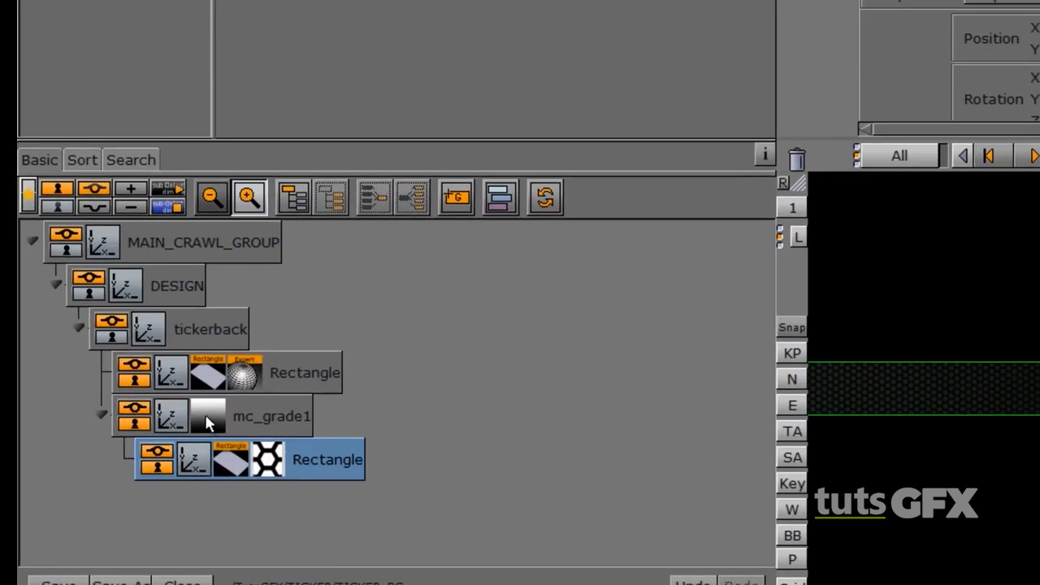
left_click(170, 448)
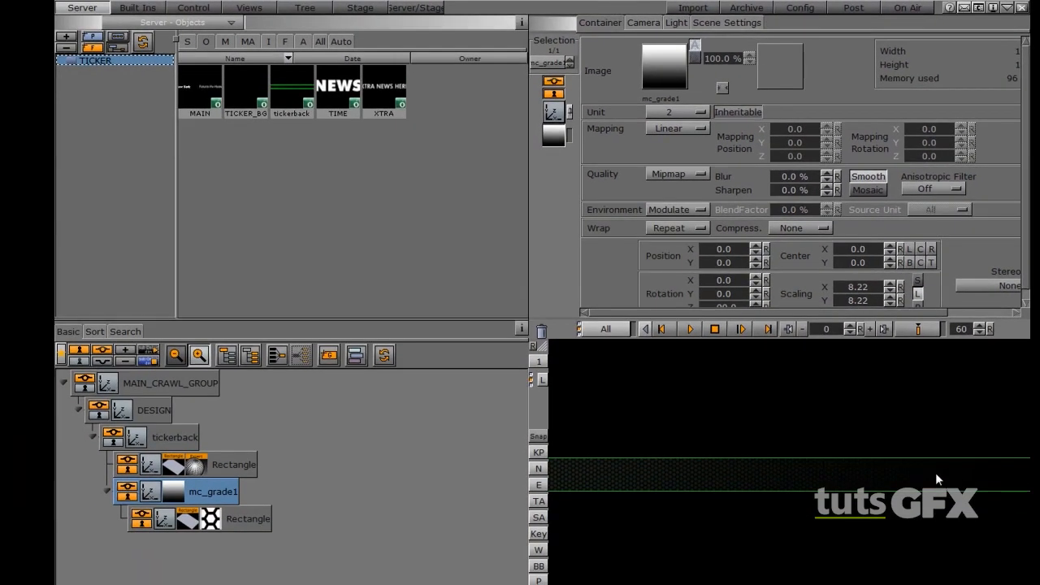
left_click(127, 464)
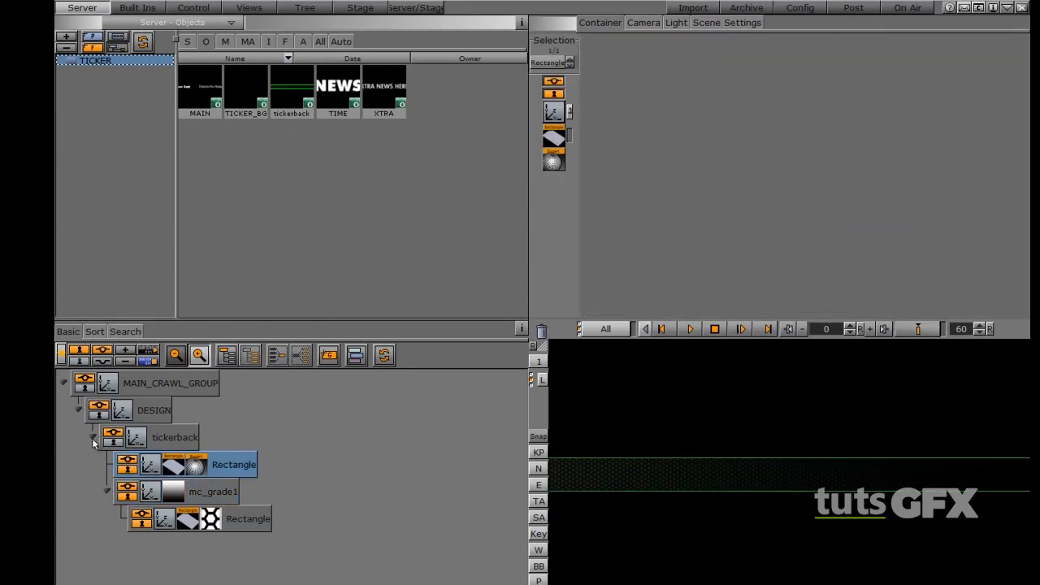
left_click(93, 438)
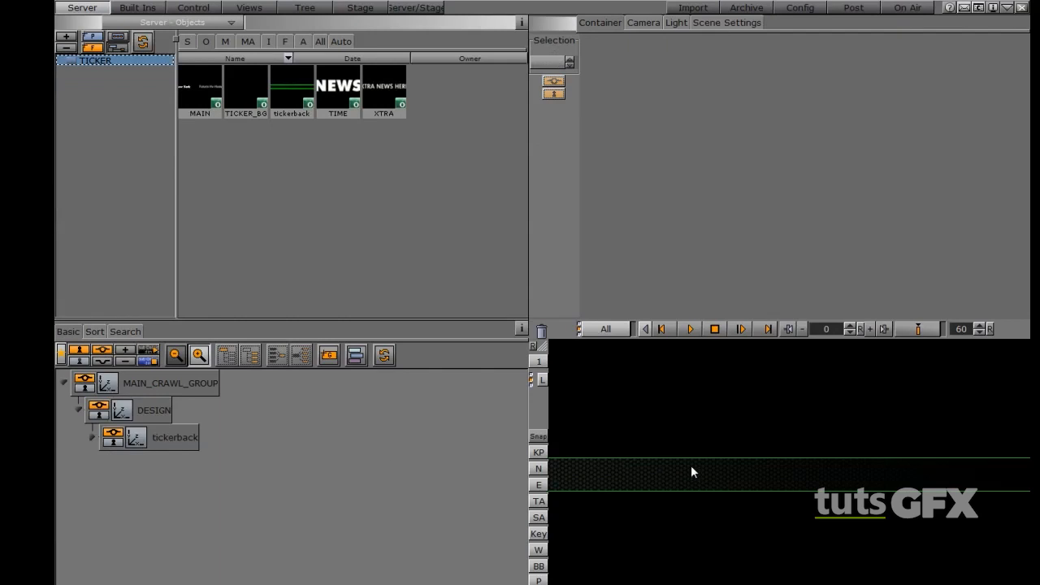
left_click(78, 411)
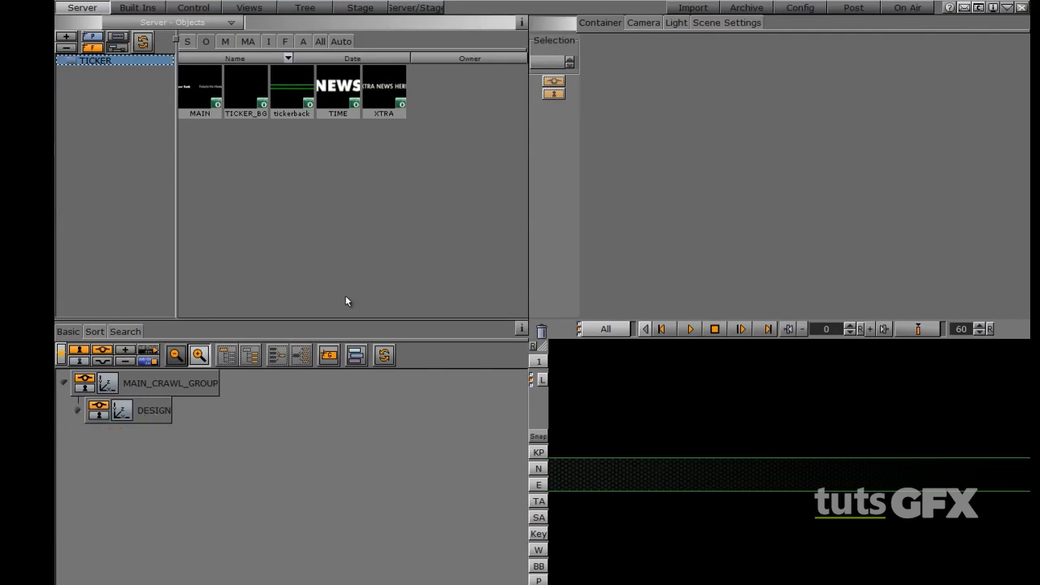
- Add the Scroller geometry plugin from the Ticker folder as a child of MAIN_CRAWL_GROUP
left_click(137, 8)
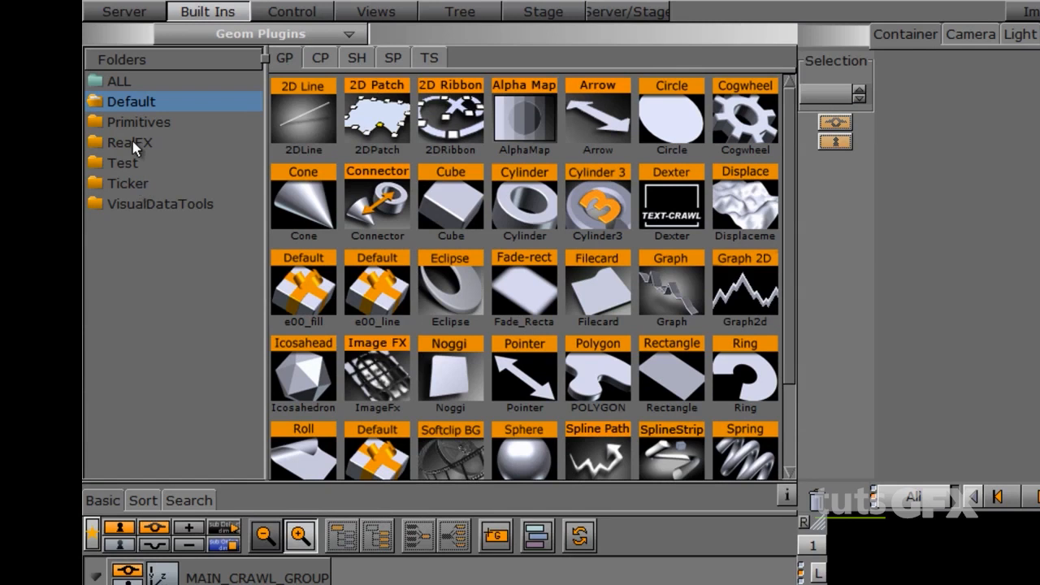
left_click(137, 186)
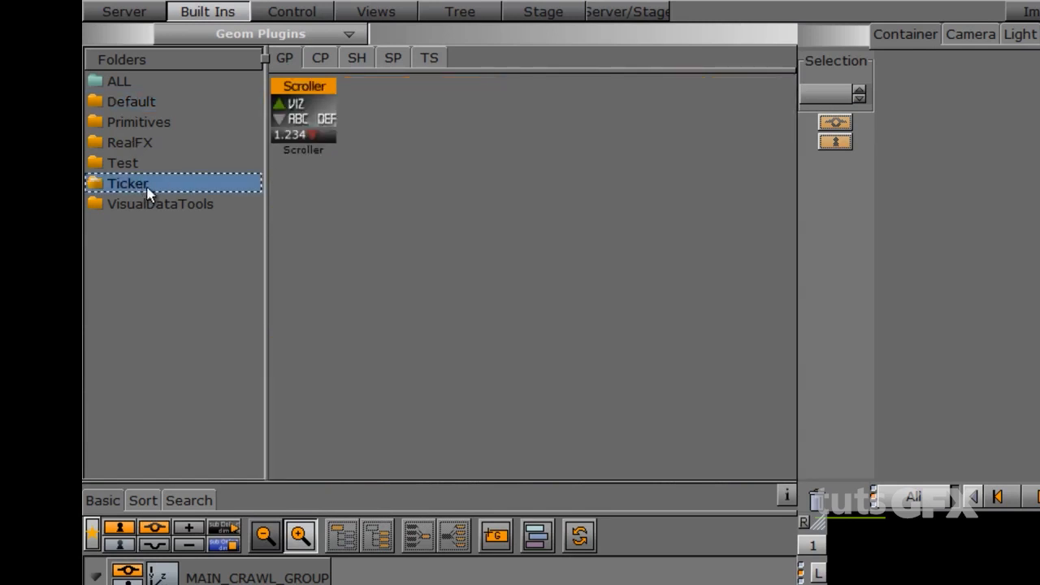
left_click(131, 103)
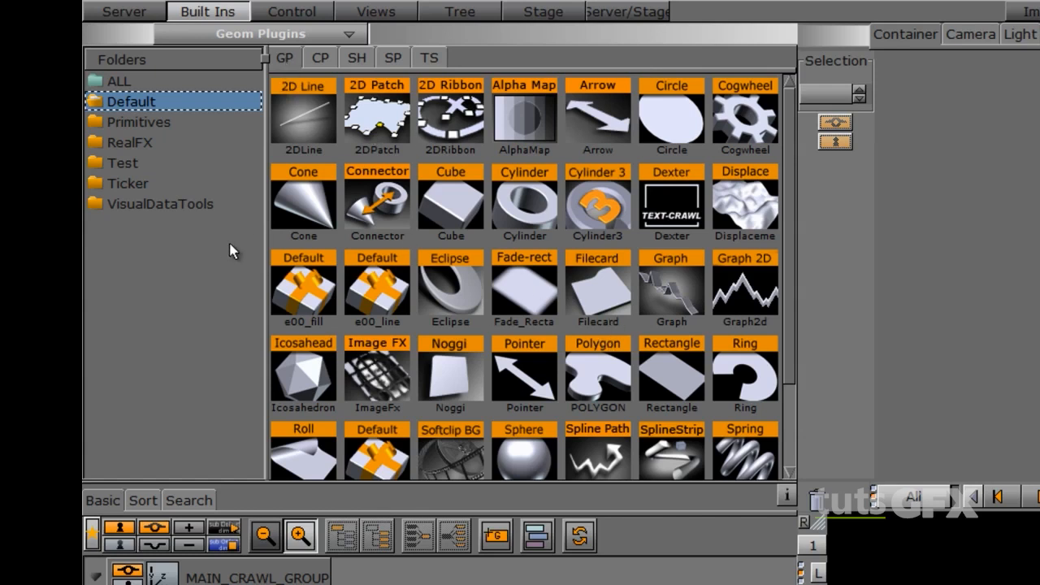
left_click(143, 188)
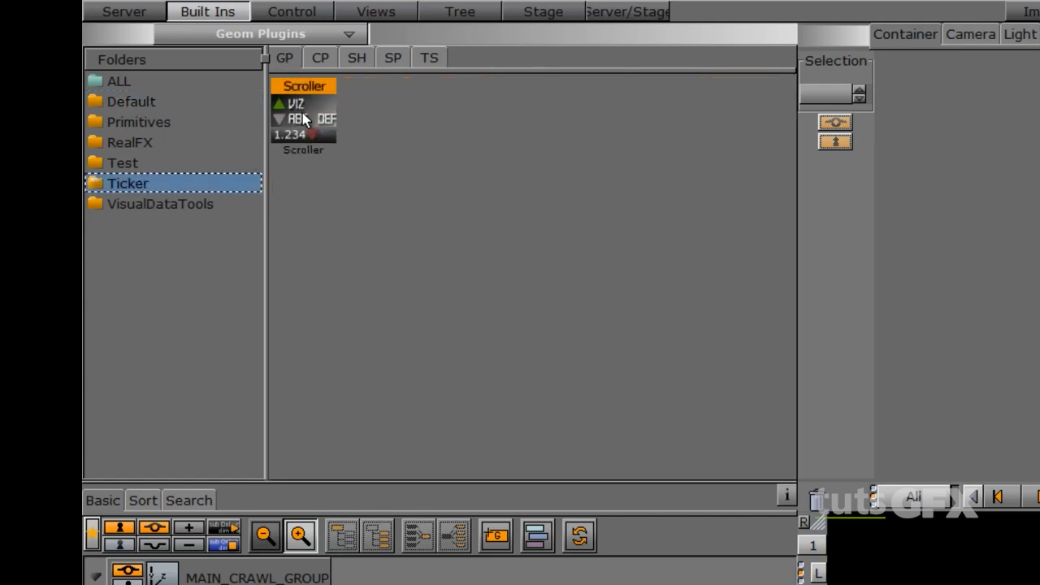
left_click_drag(297, 116, 368, 295)
left_click_drag(360, 242, 343, 522)
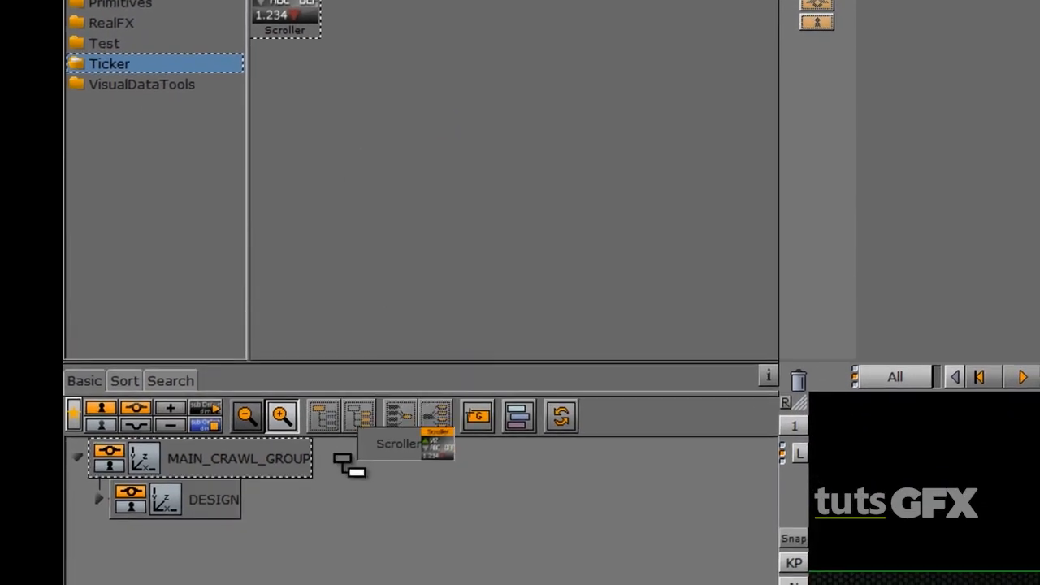
left_click_drag(343, 461, 346, 453)
- Rename the Scroller container to MAIN_CRAWL
double_click(248, 494)
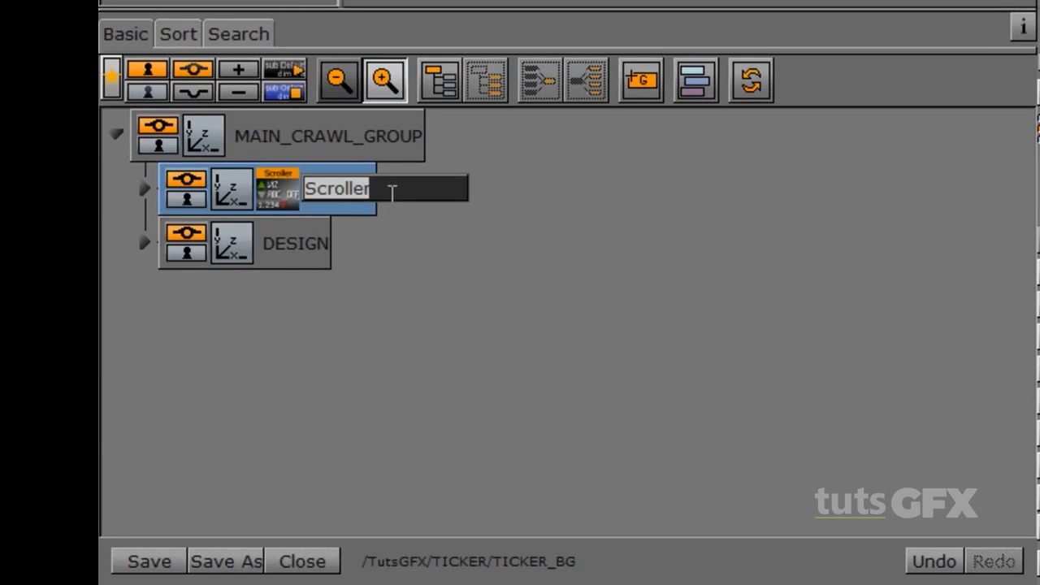
key("BackSpace")
type("MAIN_CRAWL")
key("Return")
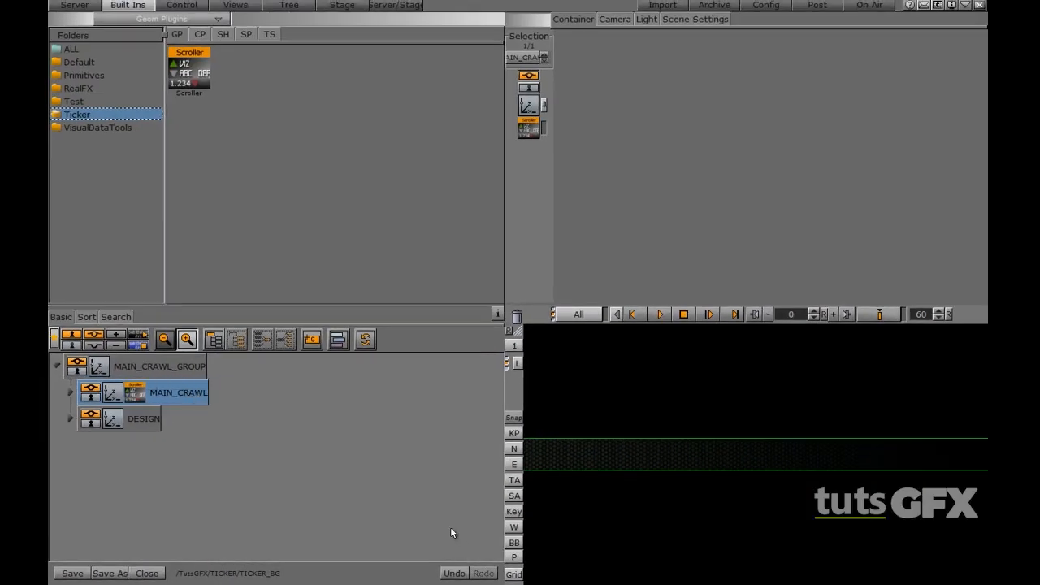
- Show the safe area and title area guides and set MAIN_CRAWL_GROUP's Y position to -141.0
left_click(514, 495)
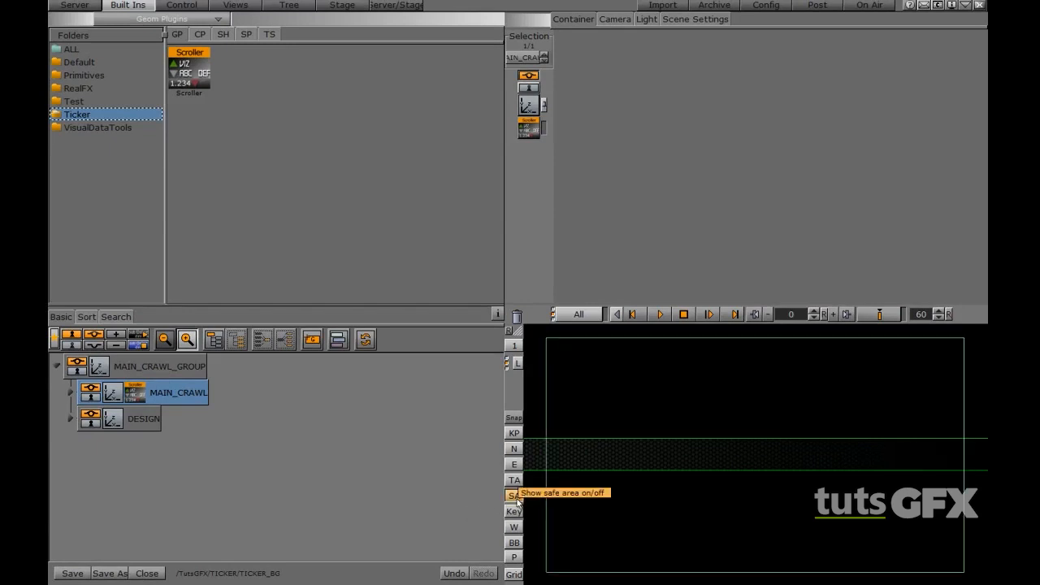
left_click(515, 479)
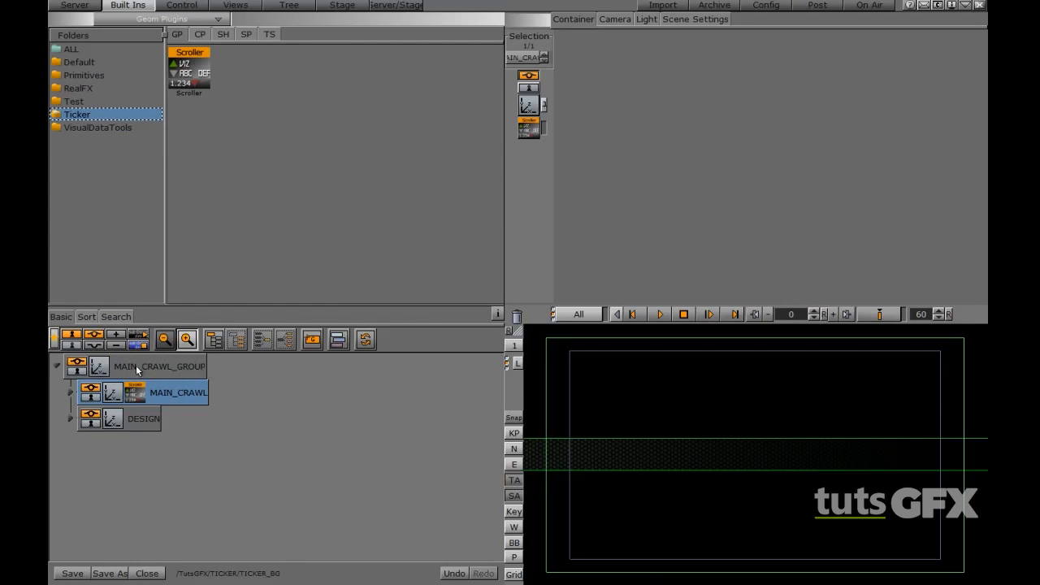
left_click(100, 367)
left_click_drag(614, 101, 523, 124)
left_click(514, 496)
left_click(514, 481)
left_click(514, 481)
left_click(514, 496)
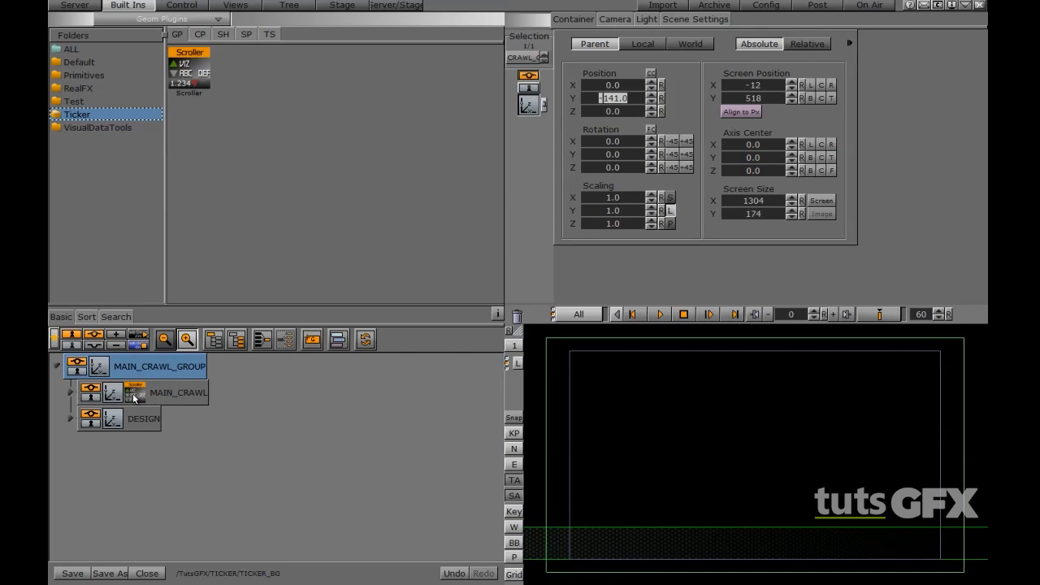
- Check the child containers inside MAIN_CRAWL and set MAIN_CRAWL's Z position to 2.0
left_click(70, 394)
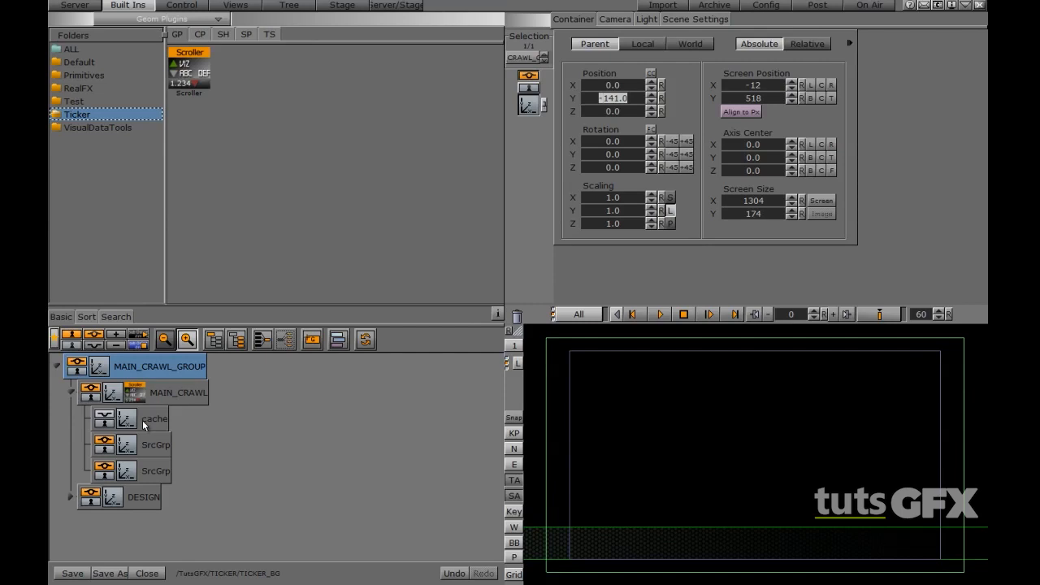
left_click(69, 394)
left_click(134, 394)
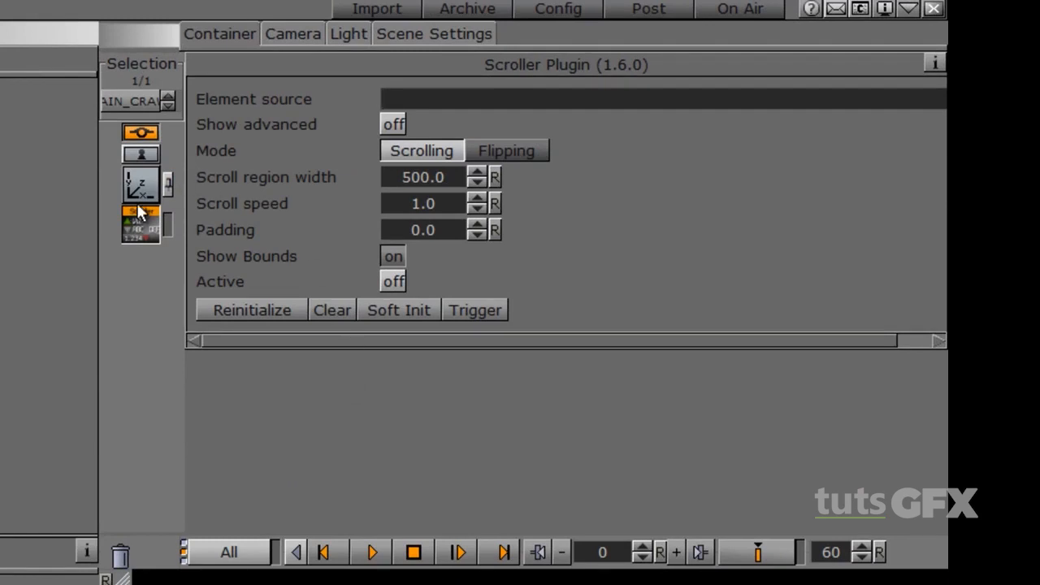
left_click(167, 185)
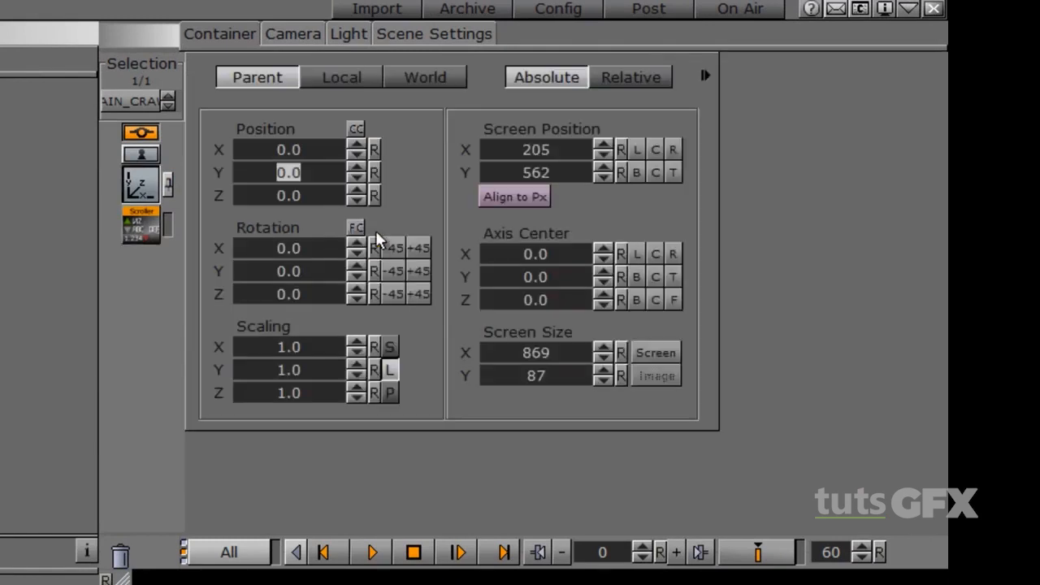
left_click(356, 191)
left_click(618, 119)
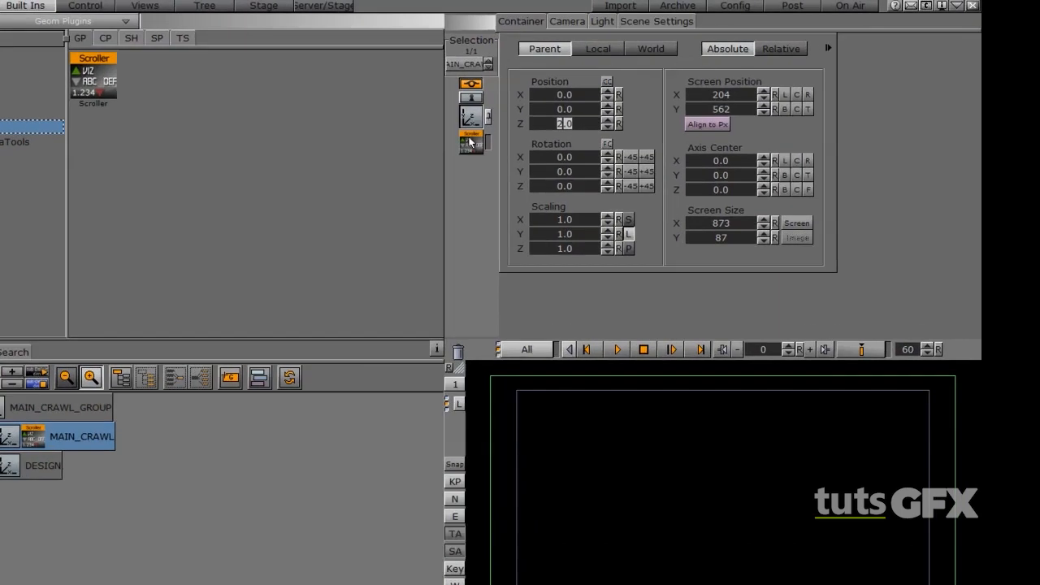
- Widen MAIN_CRAWL's scroll region to 735.6 with the Scroller's bounds shown as a guide, and hide the bounds again
left_click(528, 128)
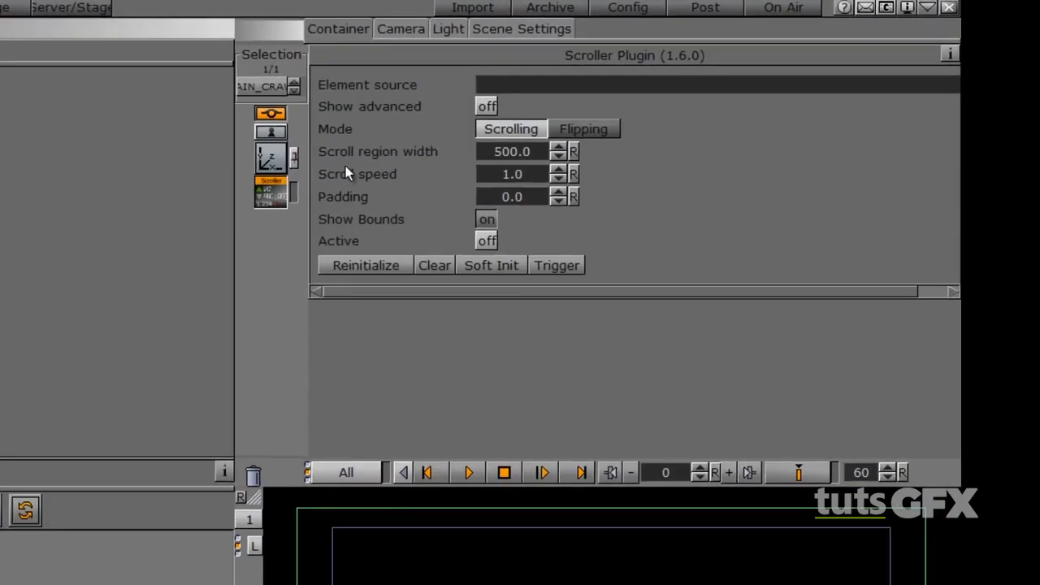
left_click(485, 219)
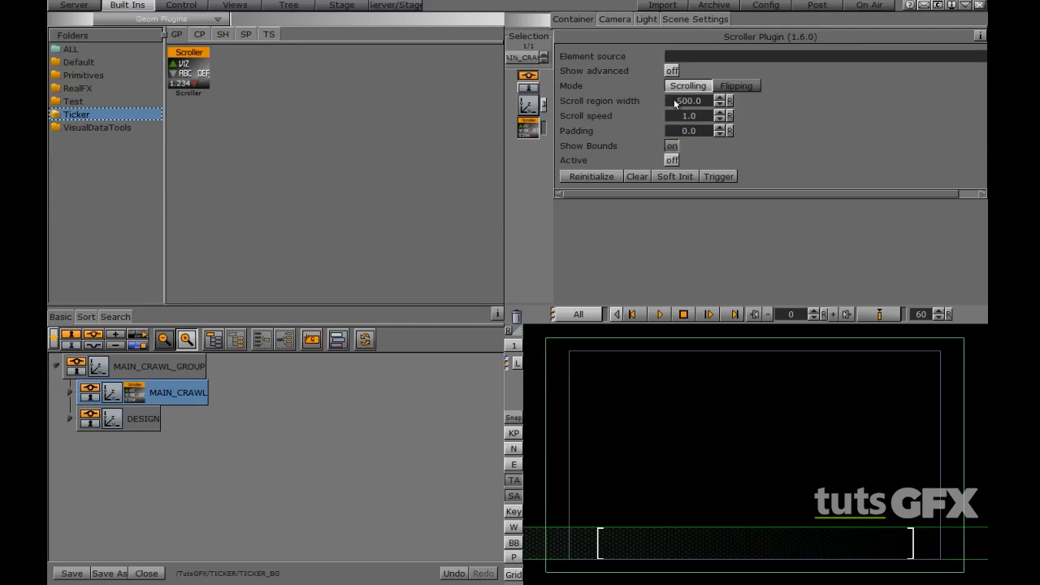
left_click_drag(675, 101, 961, 111)
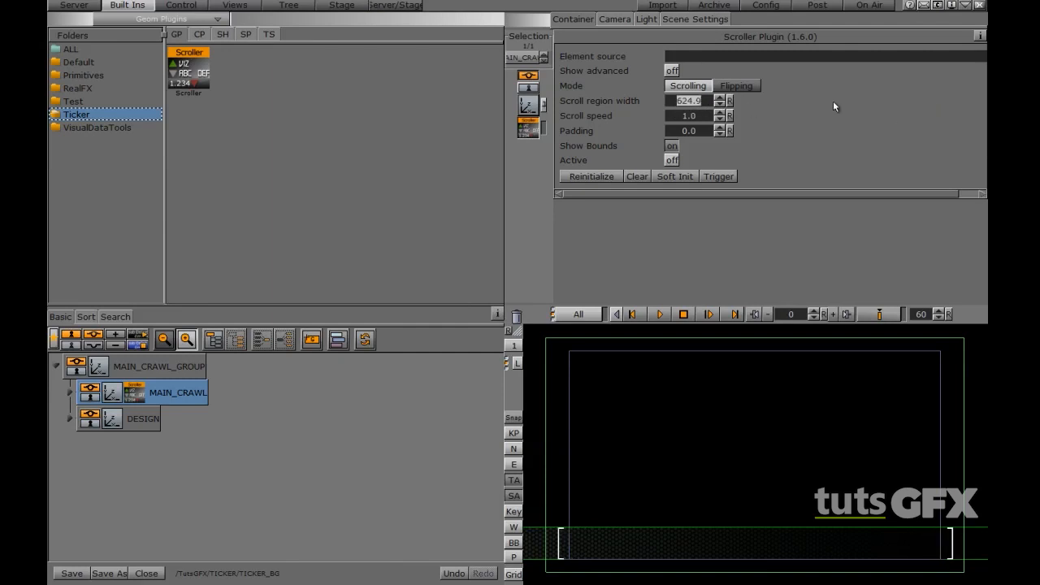
left_click_drag(692, 103, 984, 118)
left_click_drag(687, 103, 790, 115)
left_click(670, 146)
- Move DESIGN's axis center to its right end at X 375.0 and, with single-axis scaling, set a keyframe at frame 30
left_click(143, 420)
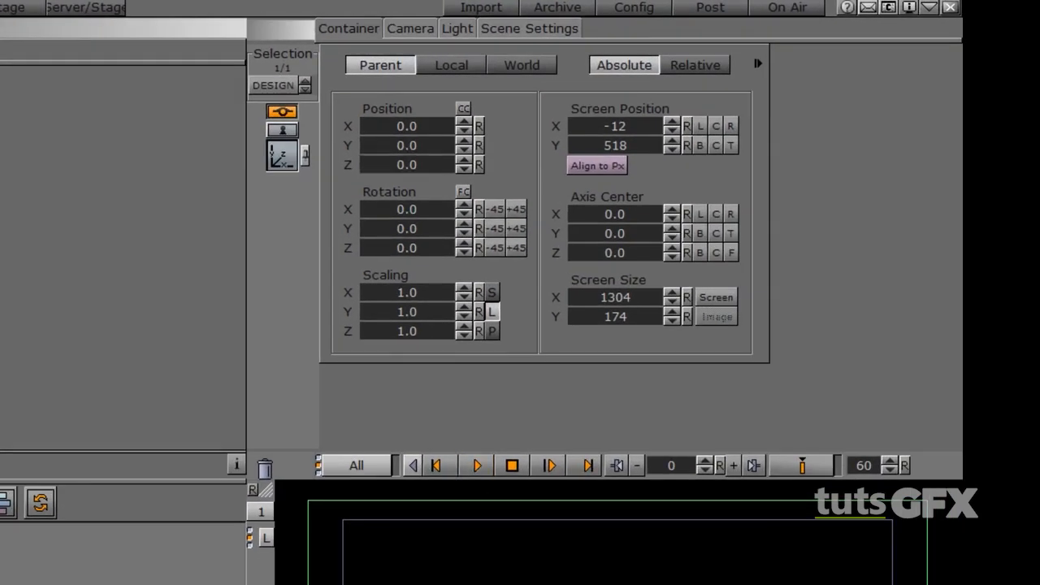
left_click(731, 214)
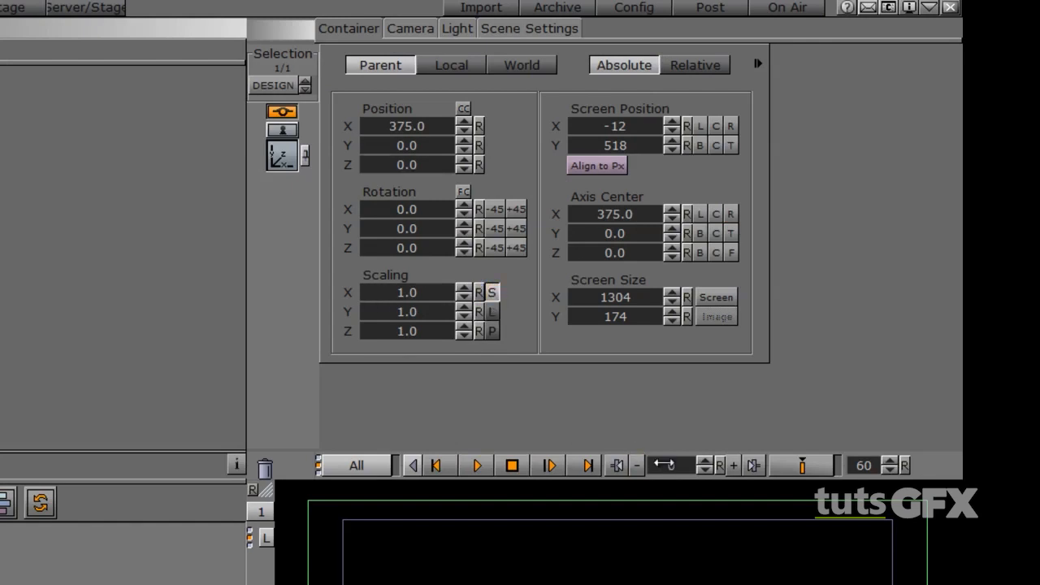
type("30")
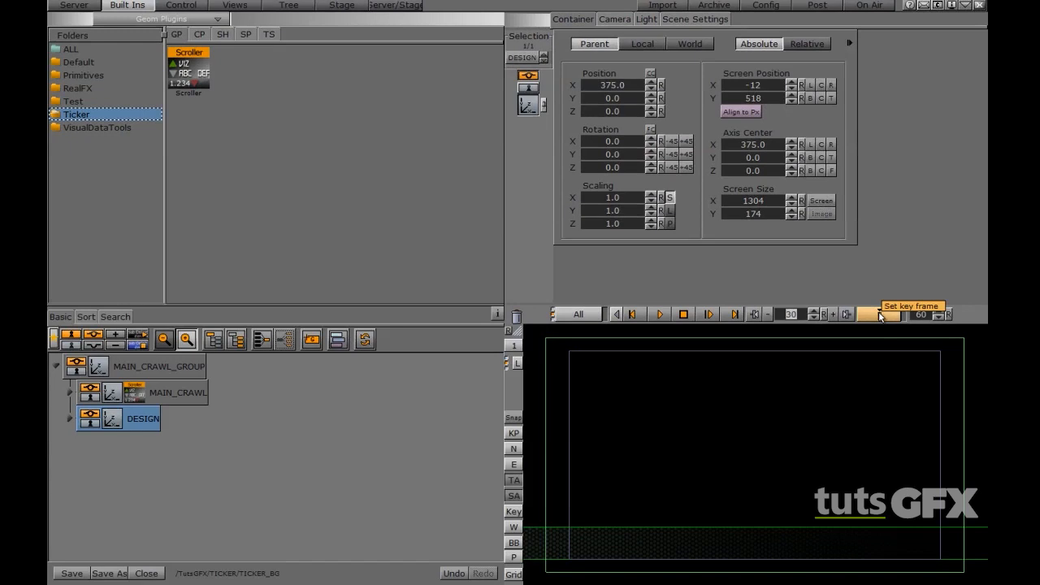
left_click(879, 316)
- Shrink DESIGN's X scaling at frame 0 and set a keyframe there
left_click(824, 315)
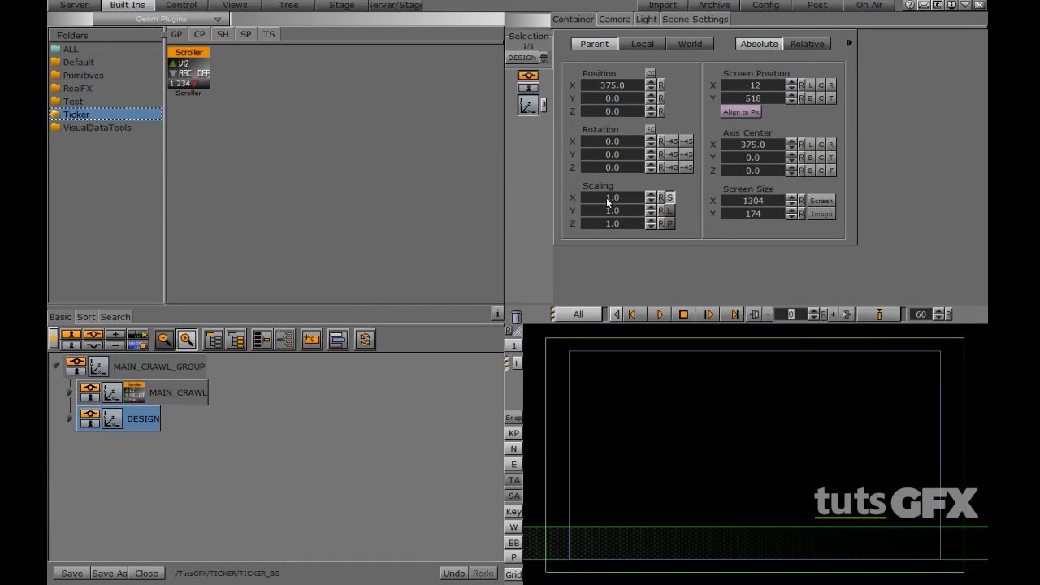
left_click_drag(596, 201, 515, 202)
left_click(863, 317)
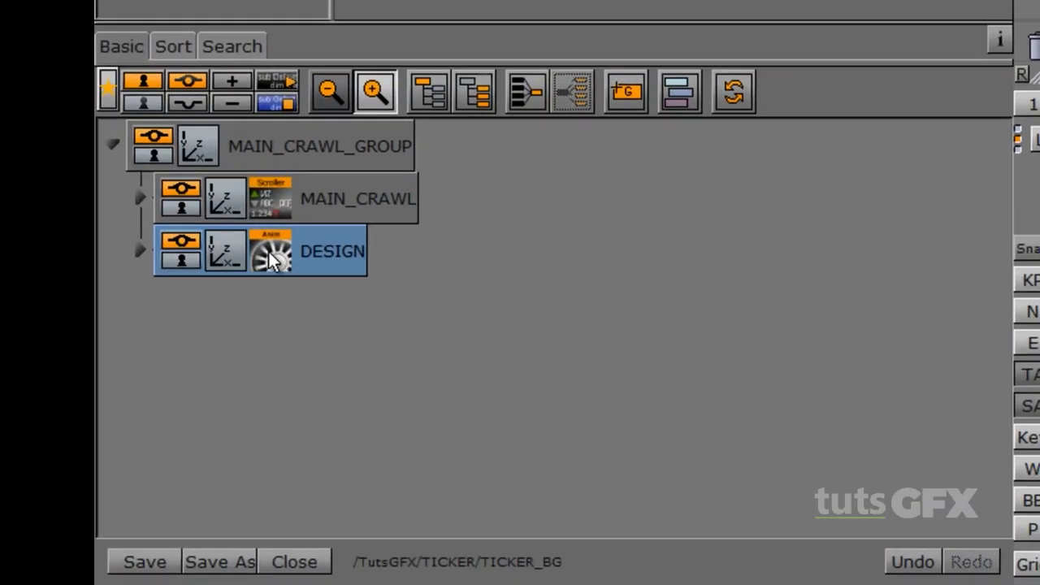
- Show DESIGN's scaling animation in the Stage and rename the Default director to MAIN
left_click(269, 252)
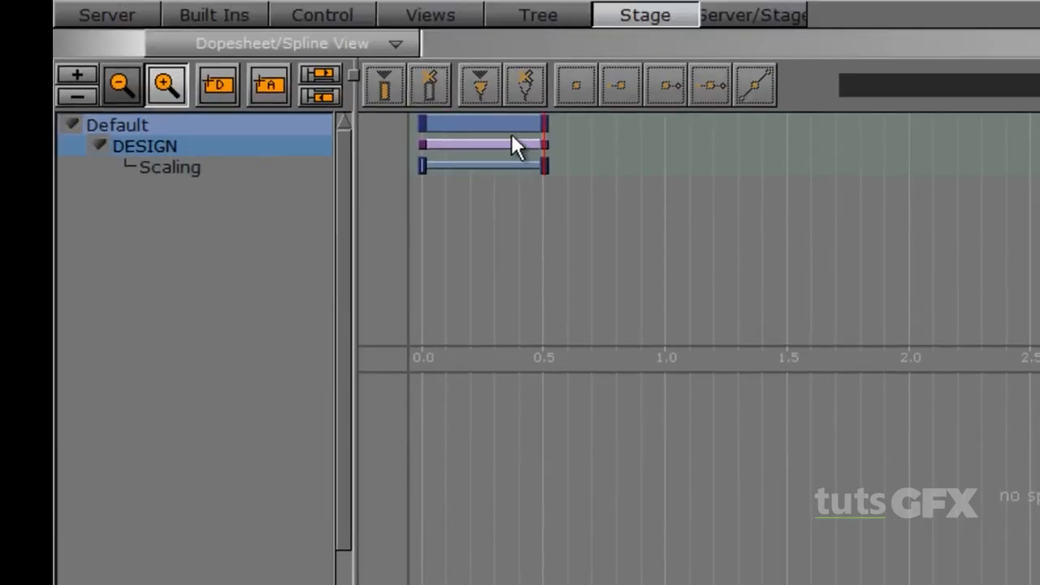
right_click(137, 121)
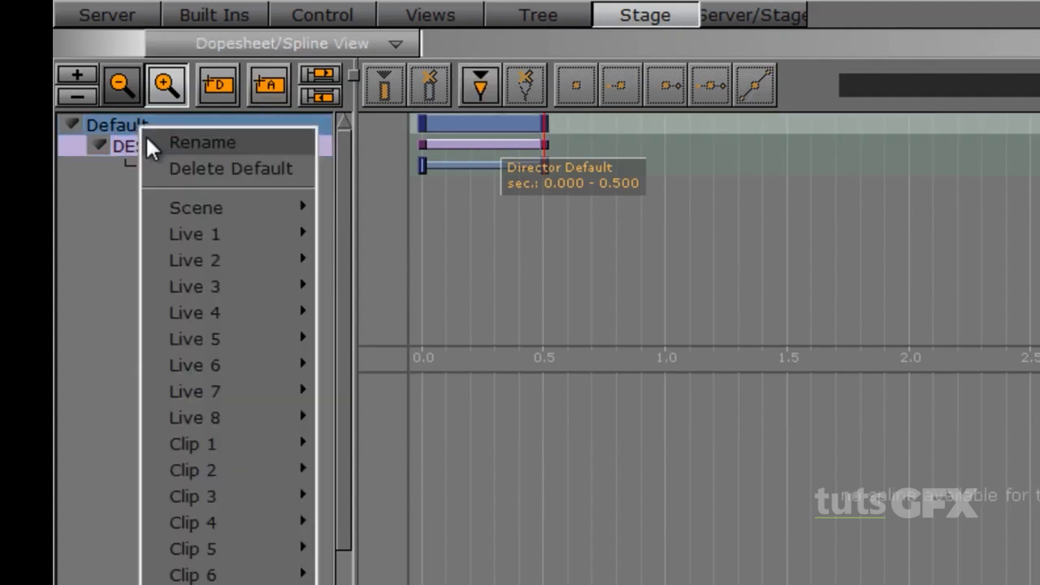
left_click(154, 139)
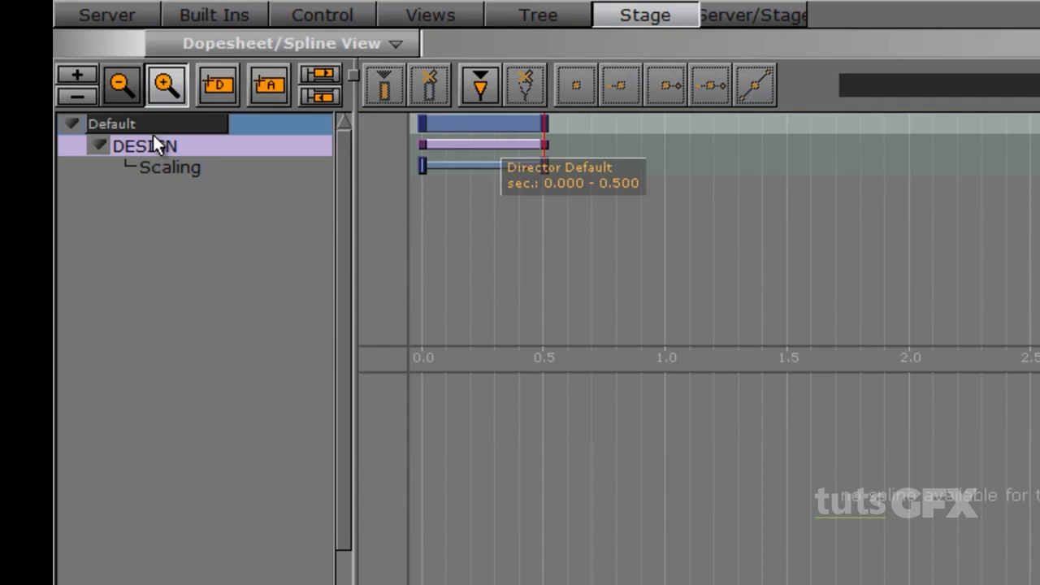
left_click_drag(155, 124, 88, 127)
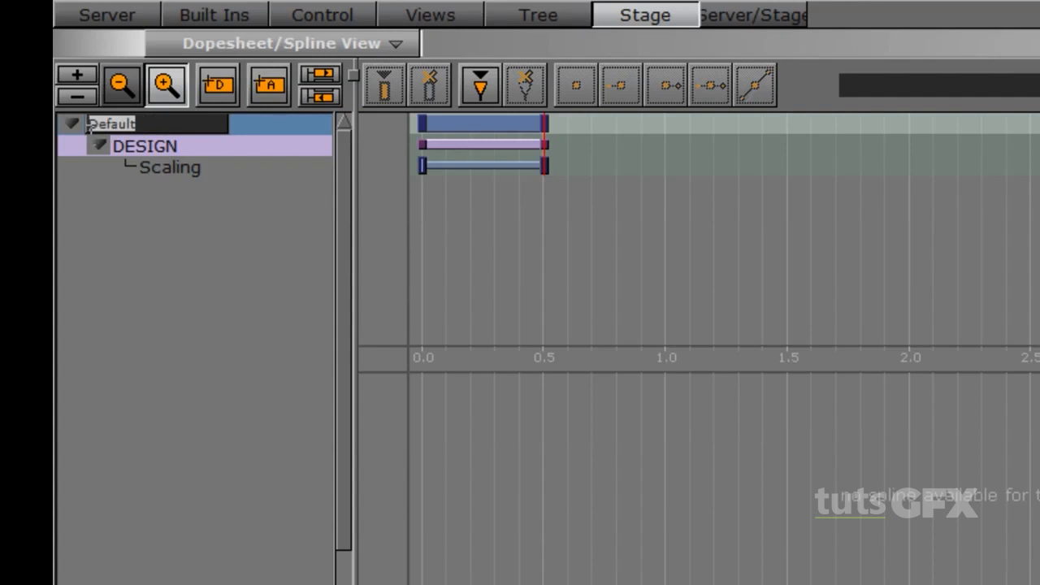
type("MAIN")
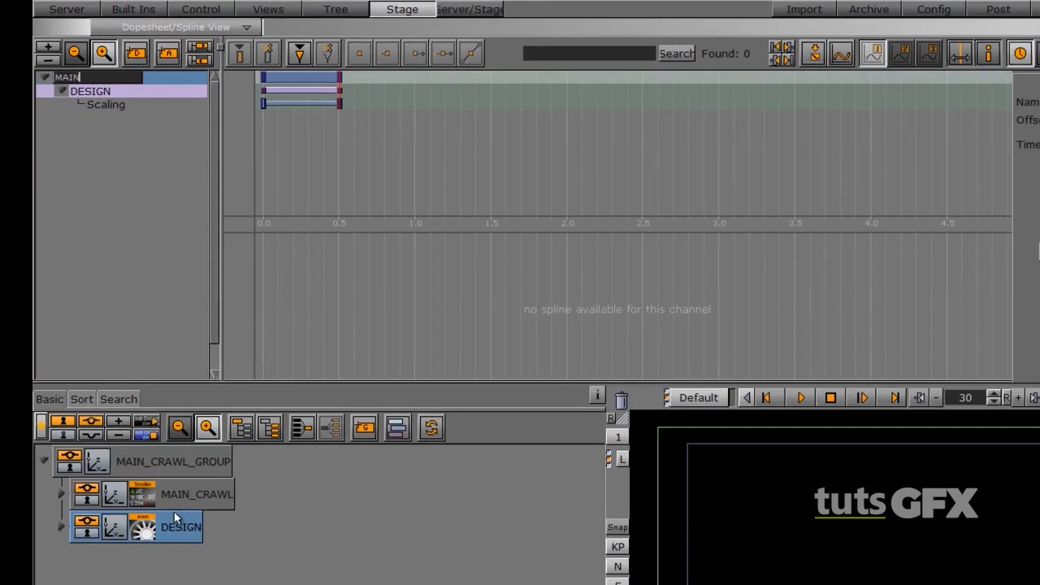
left_click(190, 495)
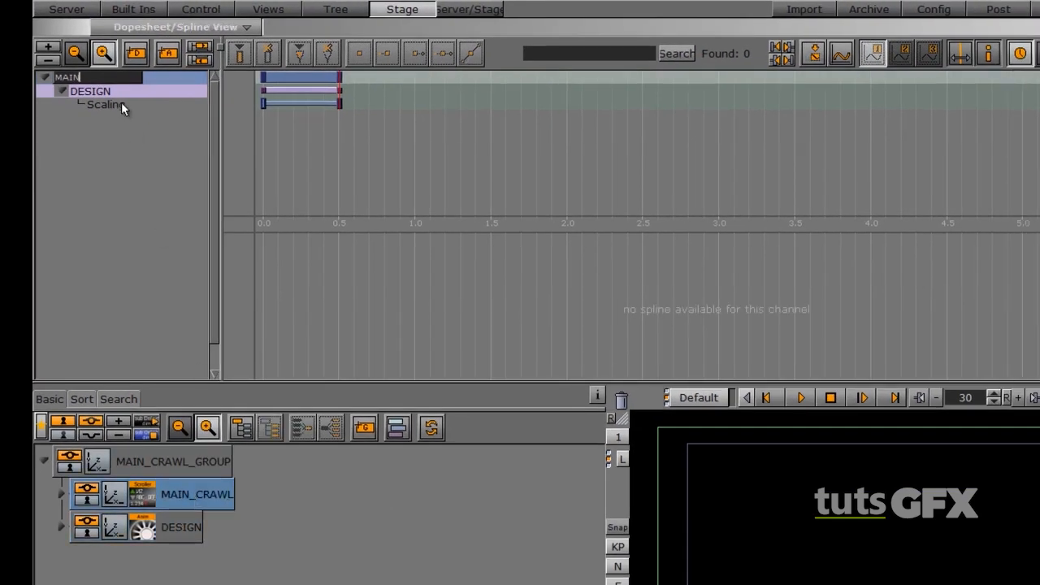
key("Return")
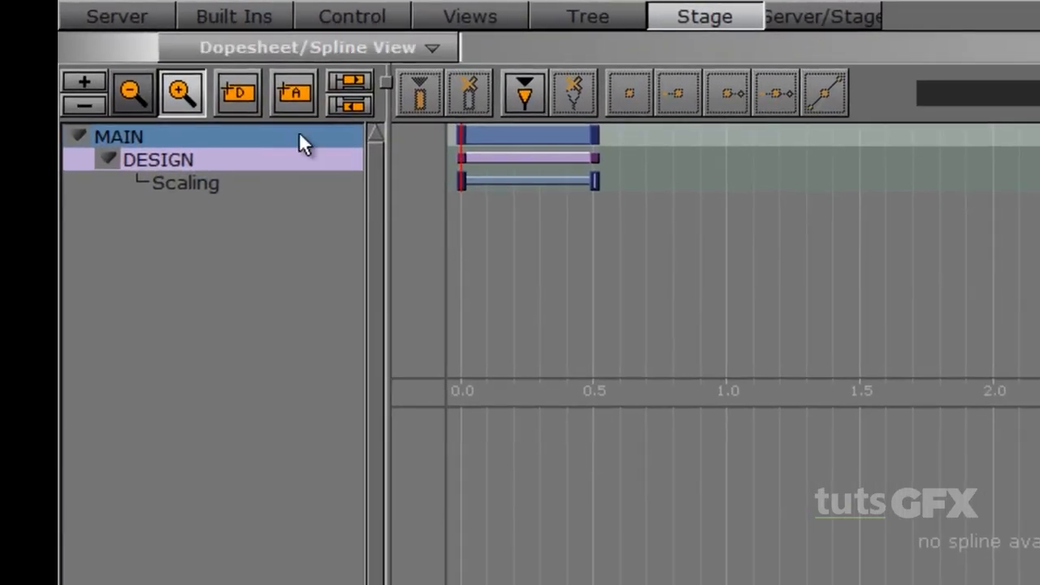
- Add a stop point at time 0 on the MAIN director and name it O
mouse_move(462, 209)
left_mouse_down()
mouse_move(490, 204)
mouse_move(450, 216)
left_mouse_up()
left_click(524, 91)
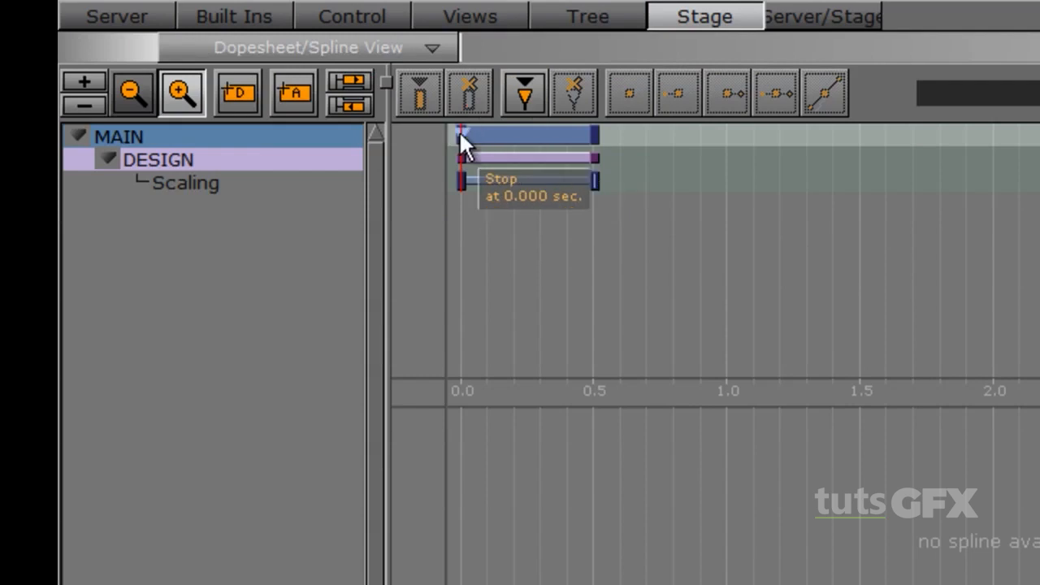
left_click(460, 131)
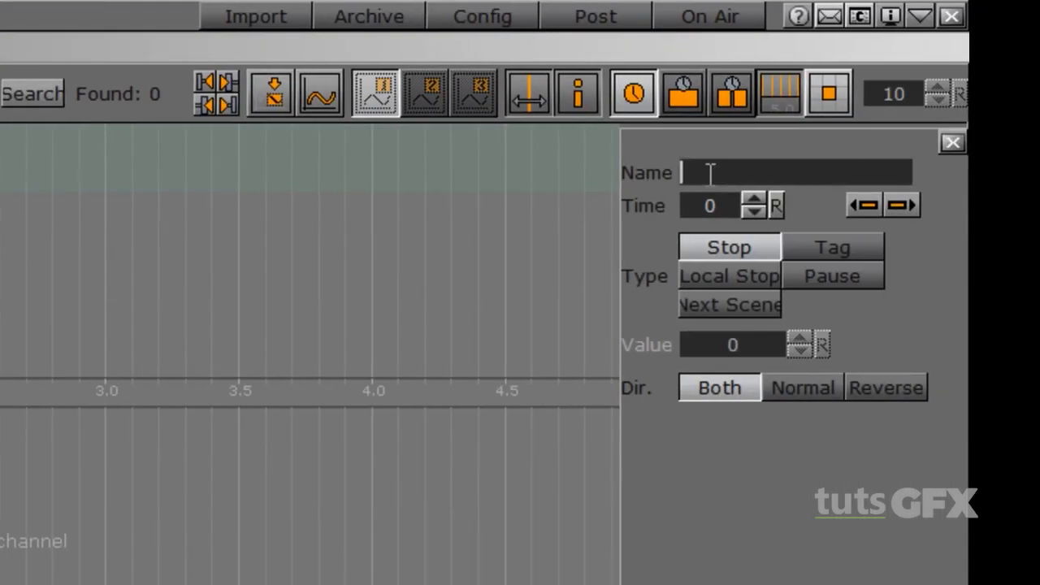
type("O")
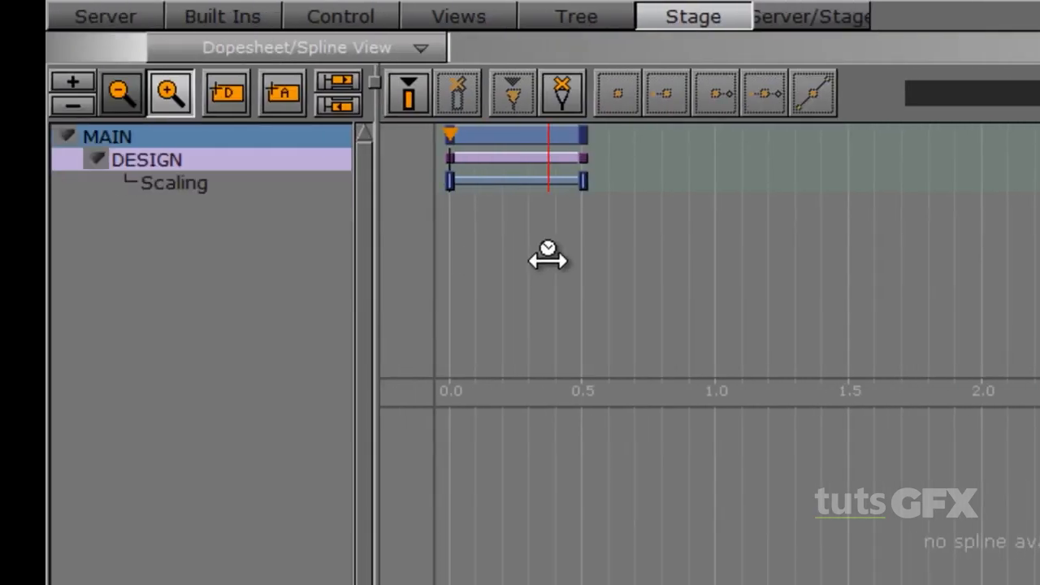
- Add a stop point at frame 30 on the MAIN director and name it MAIN1
left_click_drag(548, 258, 587, 258)
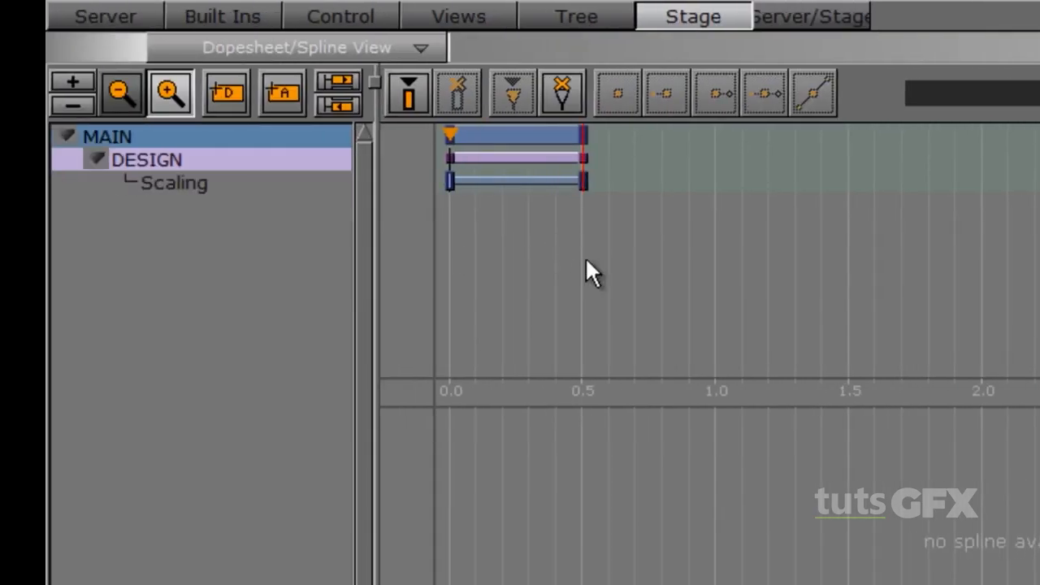
left_click(305, 138)
left_click(507, 98)
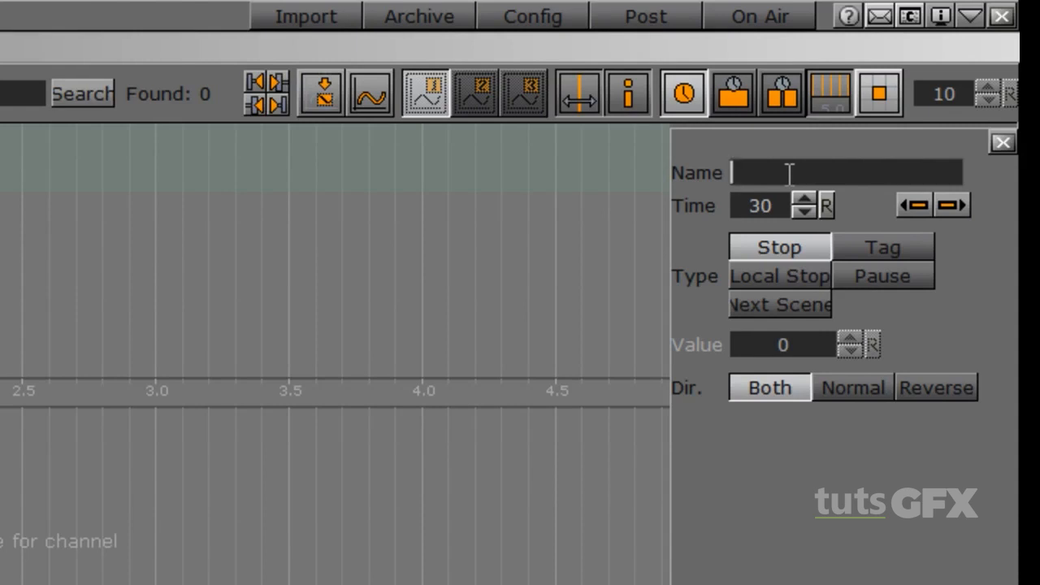
type("MAIN1")
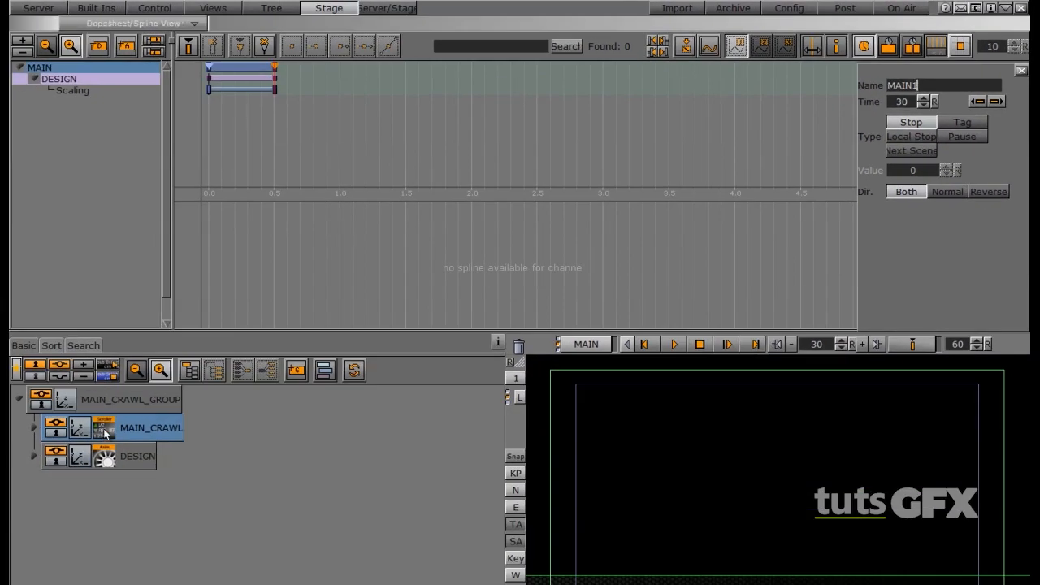
- Show the advanced options of MAIN_CRAWL's Scroller and, after checking the frame 30 stop point, set the element source to MAIN1
left_click(27, 463)
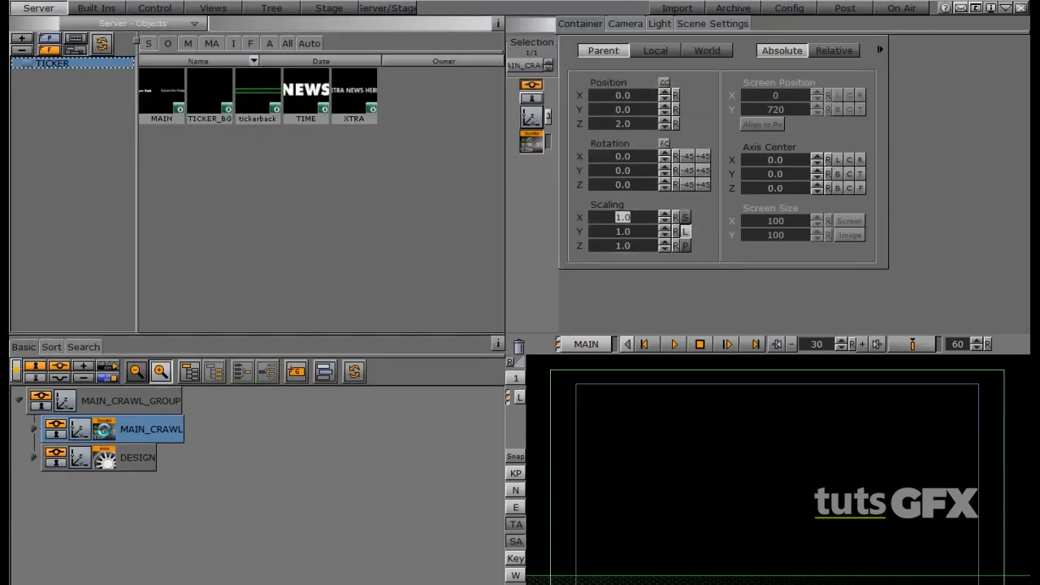
left_click(104, 430)
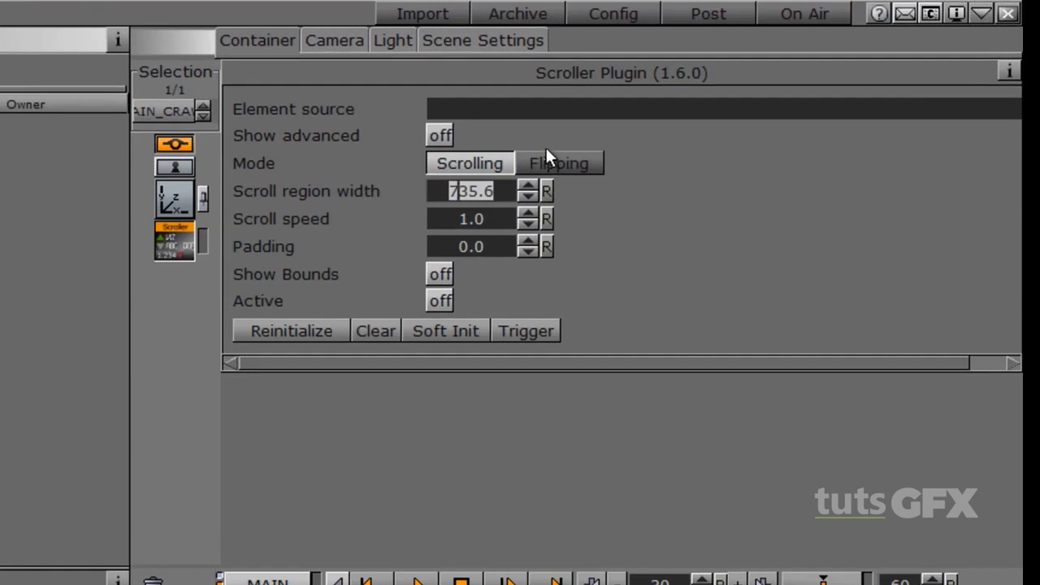
left_click(438, 135)
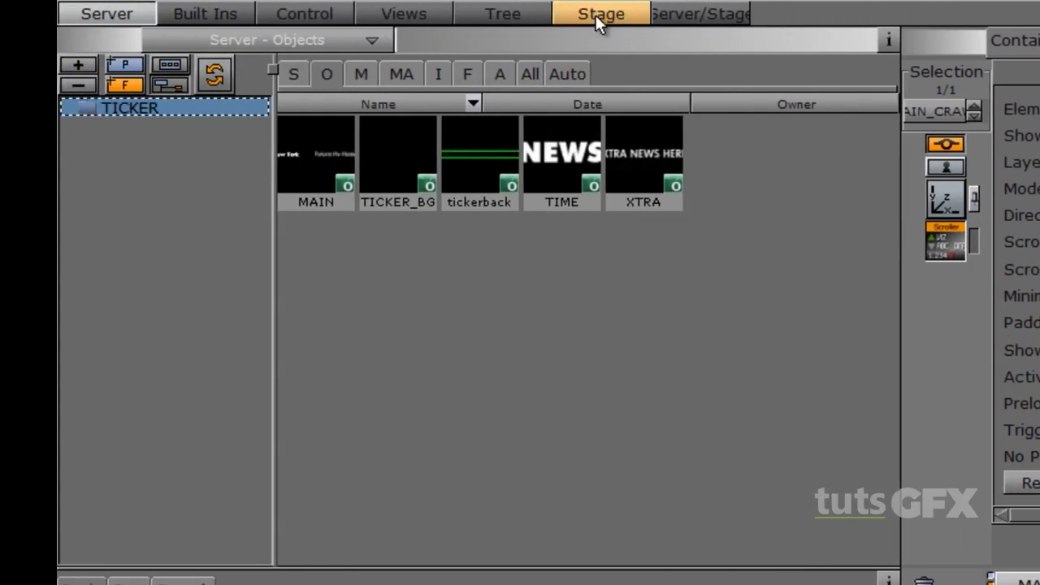
left_click(595, 14)
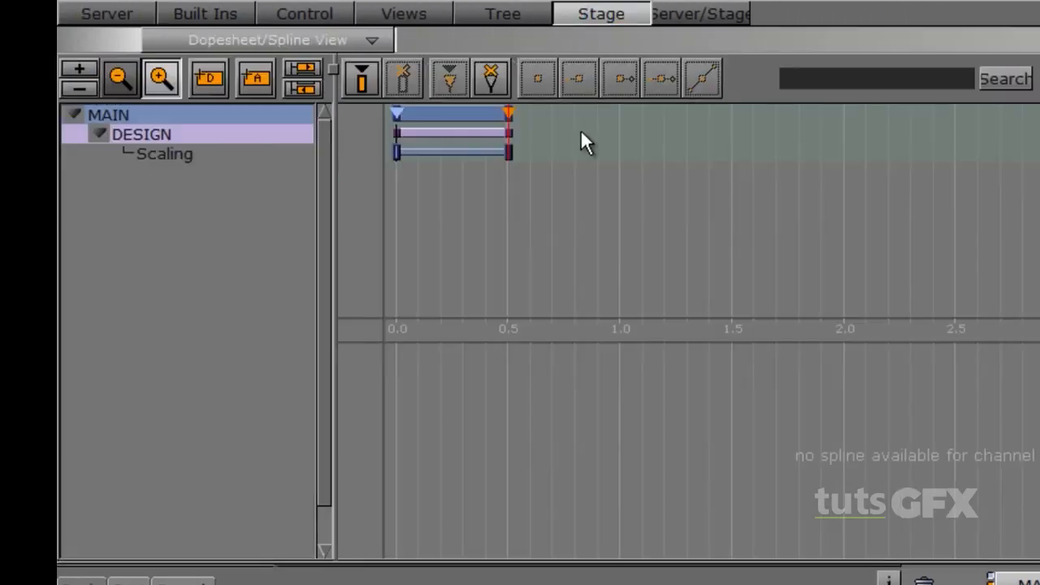
left_click(507, 109)
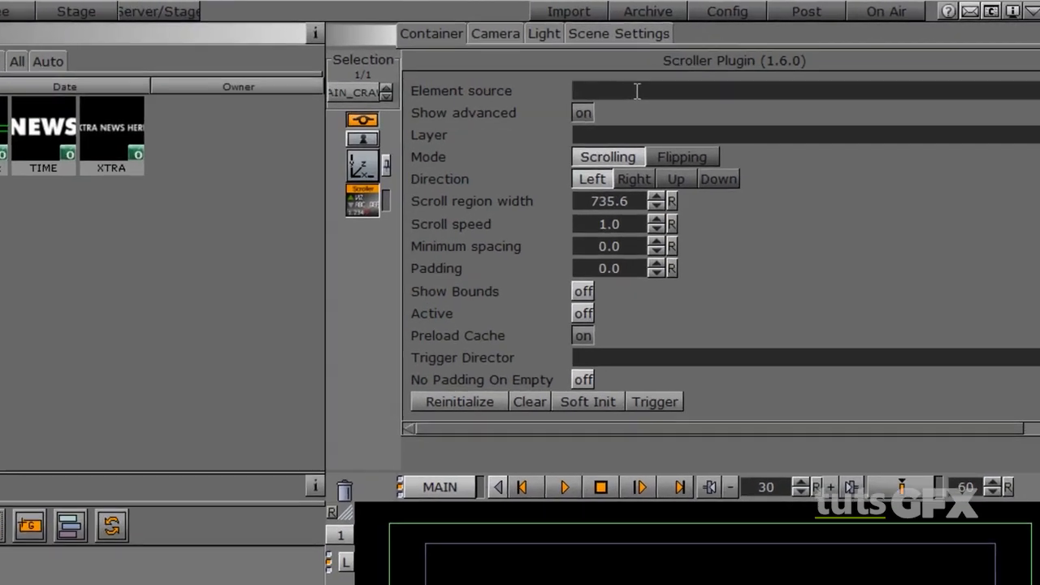
left_click(637, 91)
type("MAIN1")
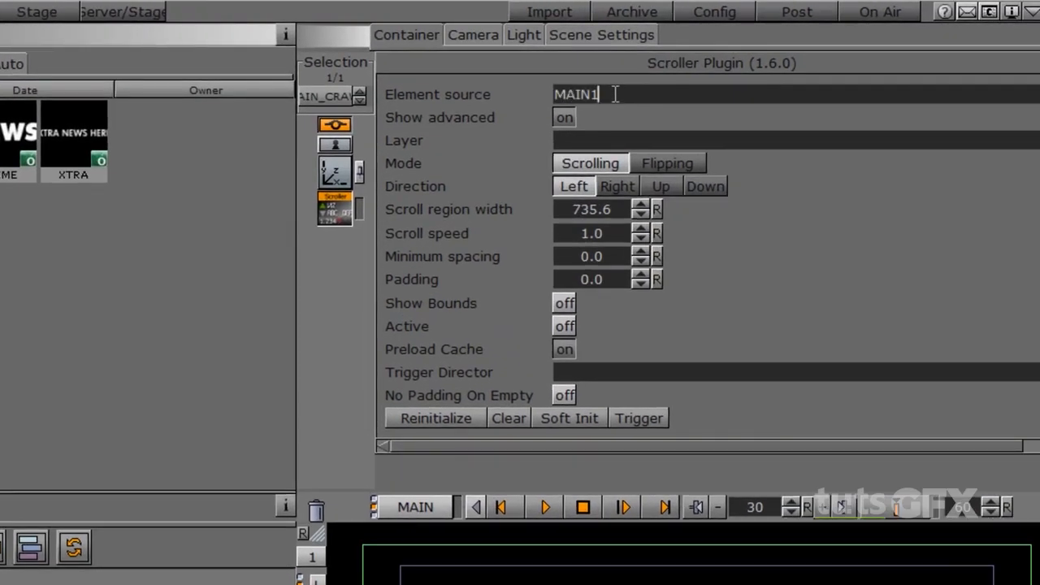
- Set the Scroller's layer to MAIN, matching the director name in the Stage, and its minimum spacing to 20
left_click(574, 141)
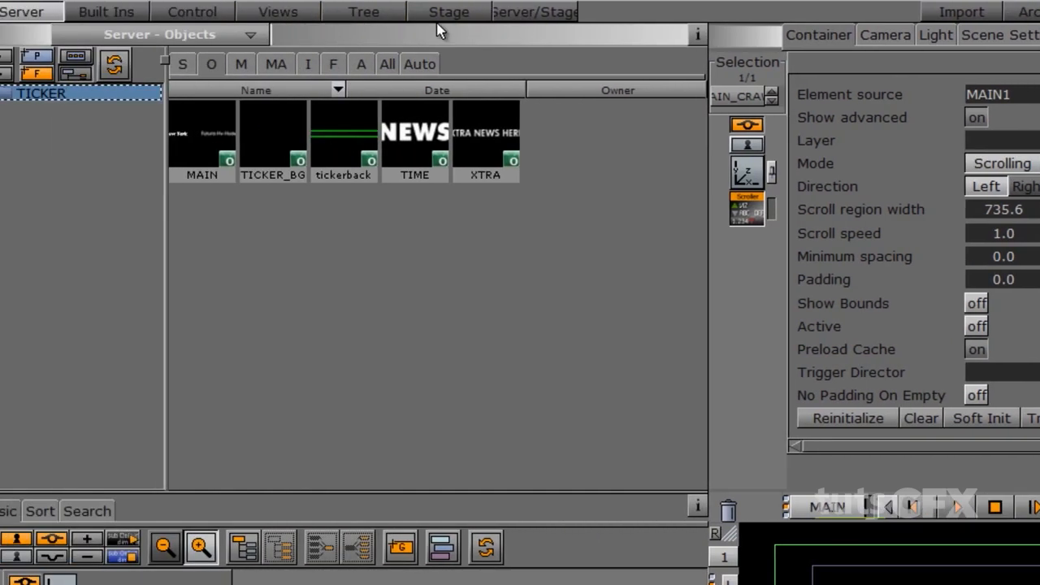
left_click(98, 10)
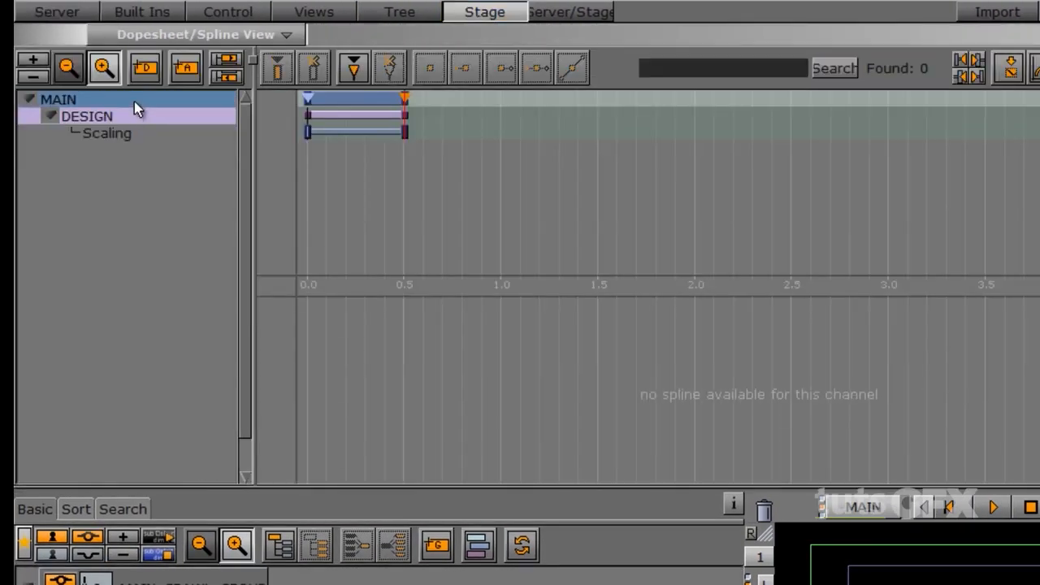
left_click(57, 11)
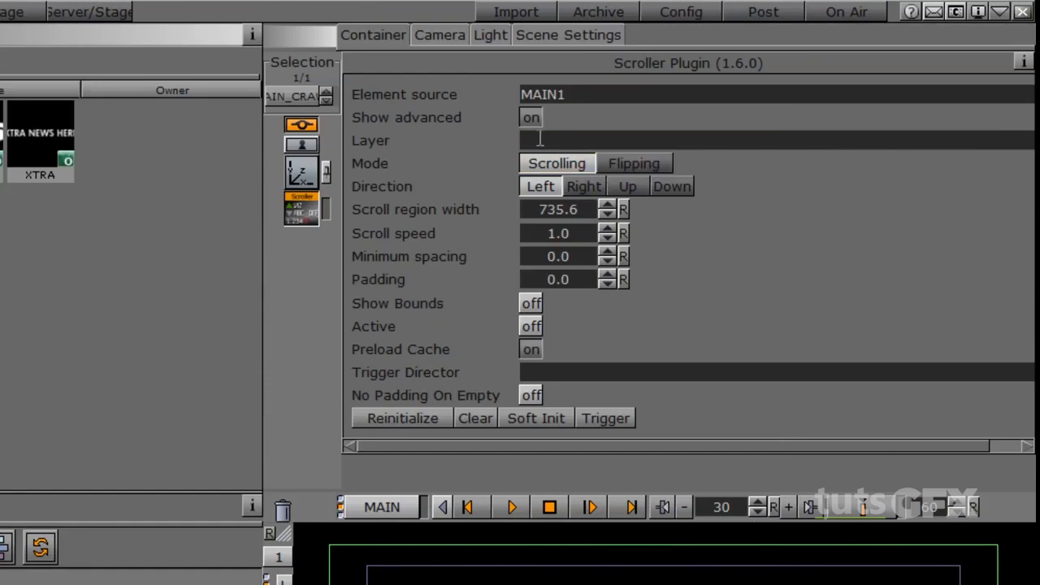
type("MAIN")
left_click(553, 258)
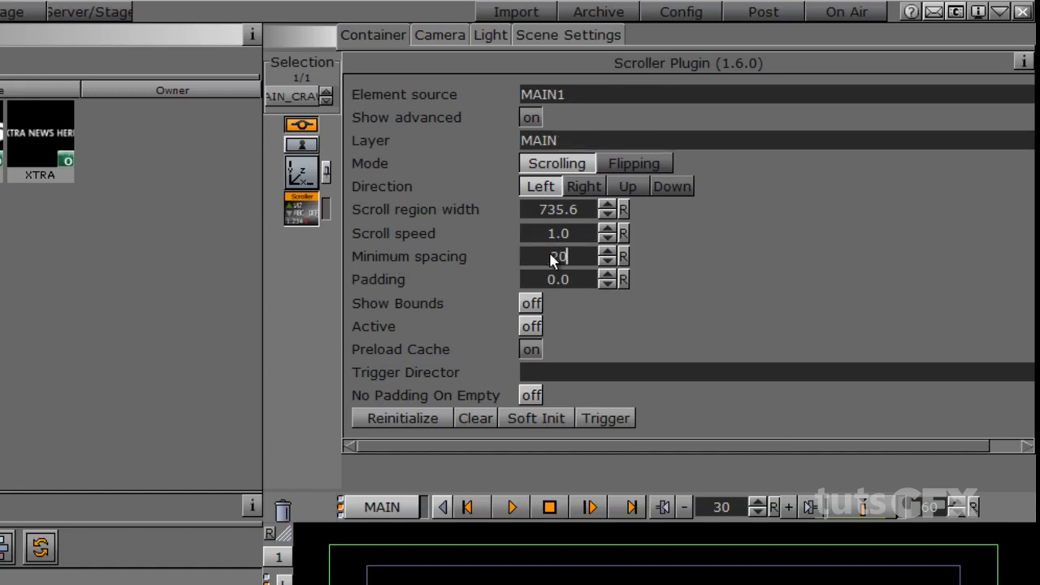
- Set the MAIN_CRAWL Scroller's minimum spacing to 20 and padding to 20, and switch the Scroller to active
type("20")
key("Return")
left_click(551, 280)
type("20")
key("Return")
left_click(531, 327)
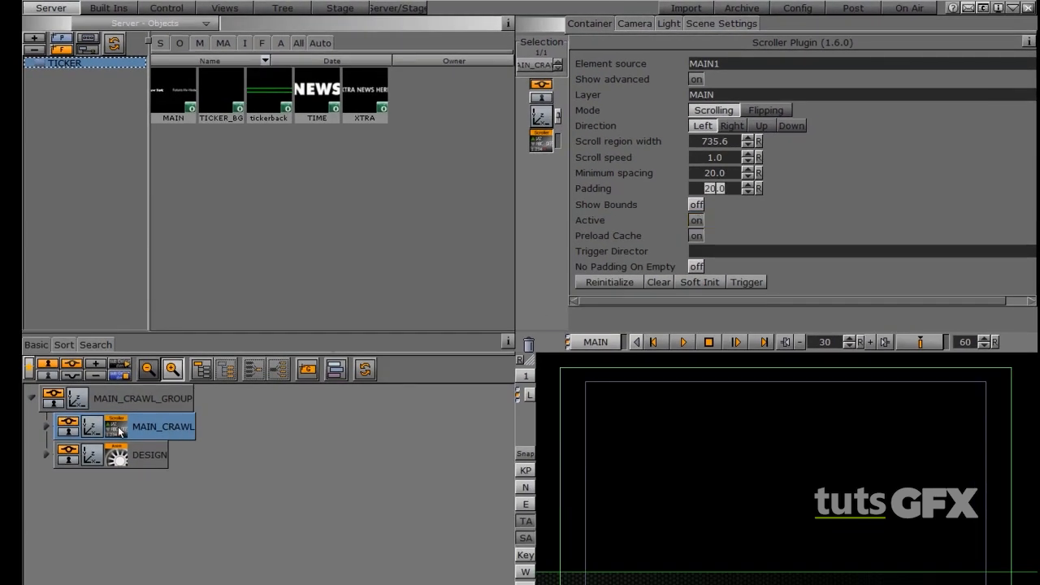
- Collapse MAIN_CRAWL_GROUP, add a new top-level group above it in the scene tree and name it ticker_templates
left_click(31, 398)
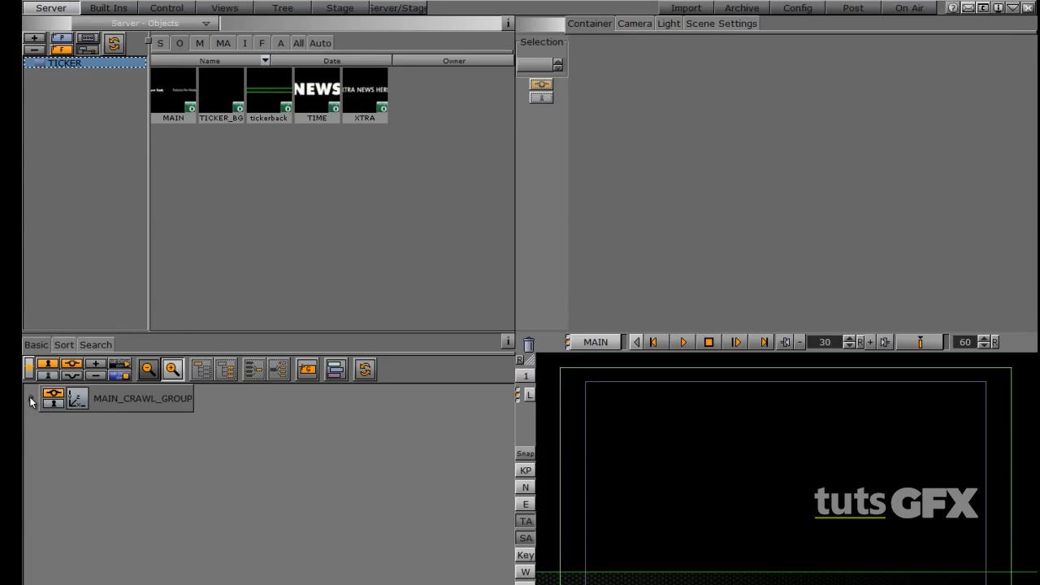
left_click_drag(307, 370, 109, 396)
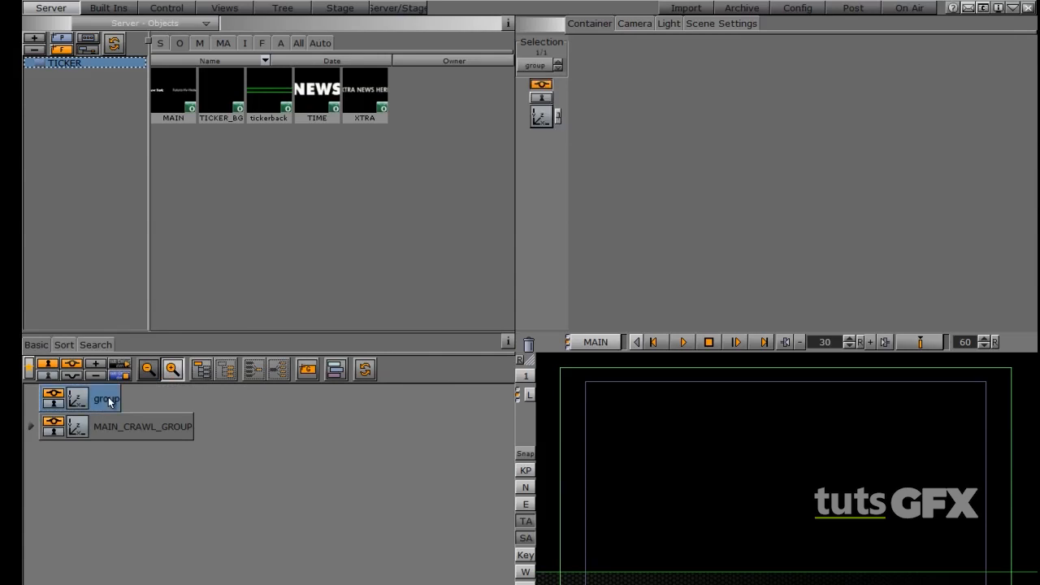
double_click(109, 397)
type("TIC")
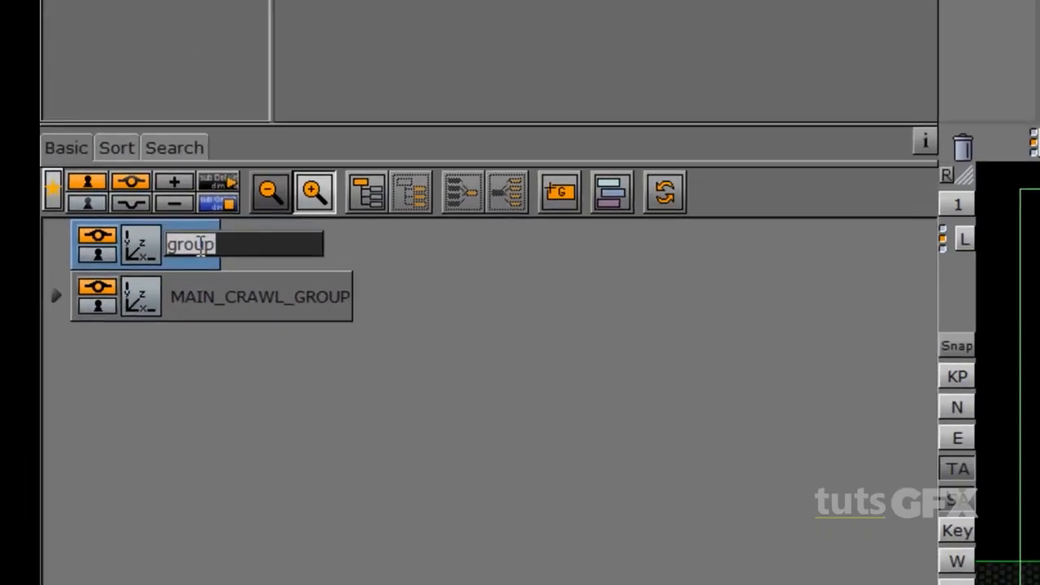
key("BackSpace")
key("BackSpace")
key("BackSpace")
type("T")
key("BackSpace")
type("ticker")
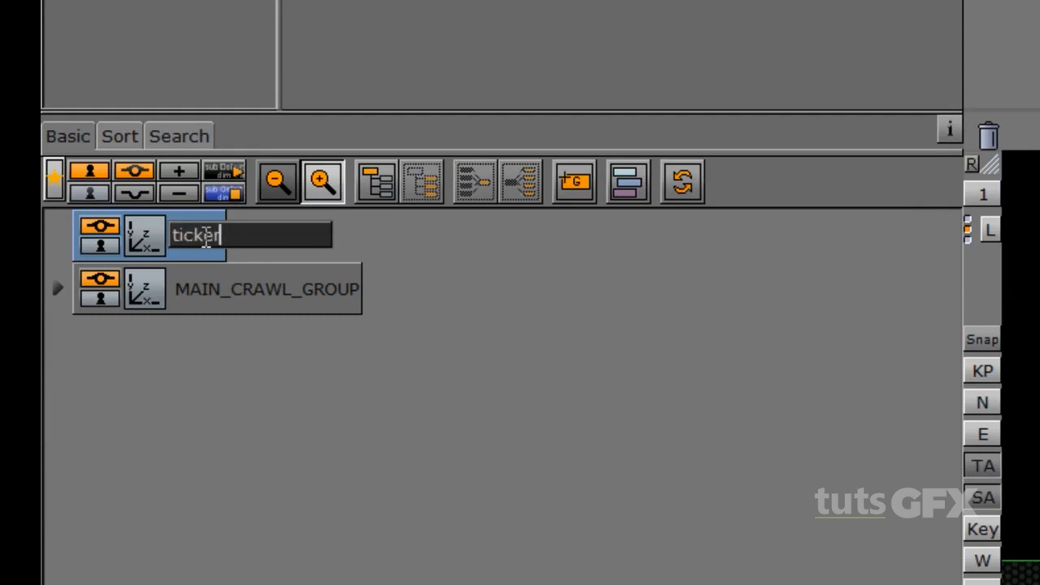
type("_templates")
key("Return")
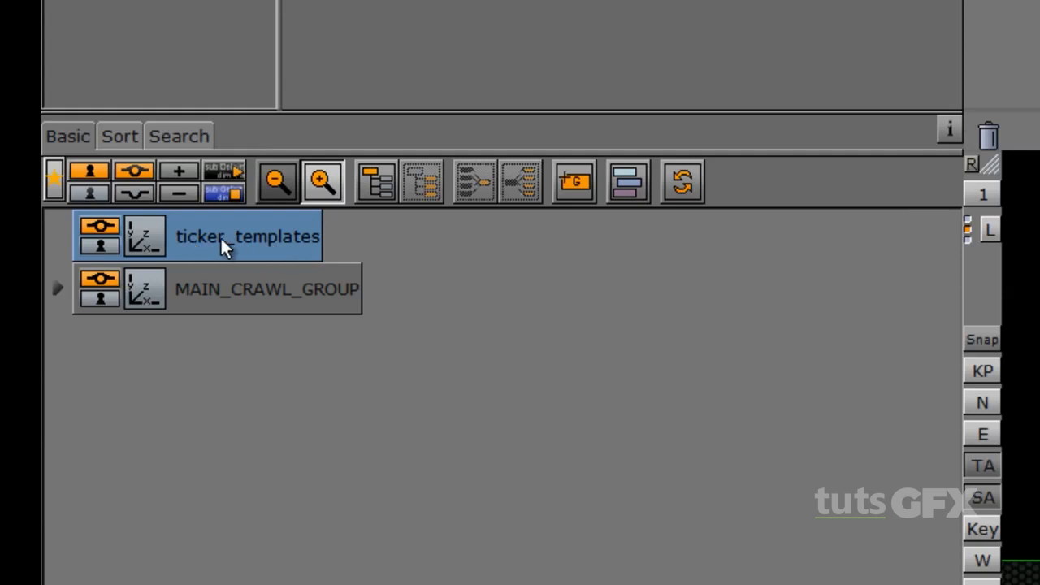
- Add a child group under ticker_templates and place a Futura-Hv-Heavy text container inside it
left_click_drag(573, 186, 317, 236)
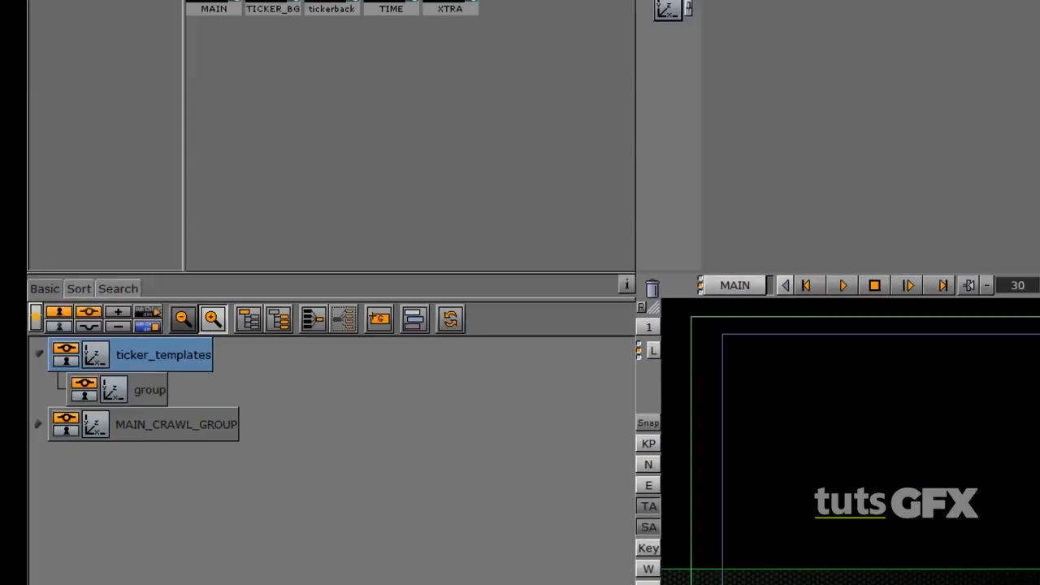
left_click(261, 43)
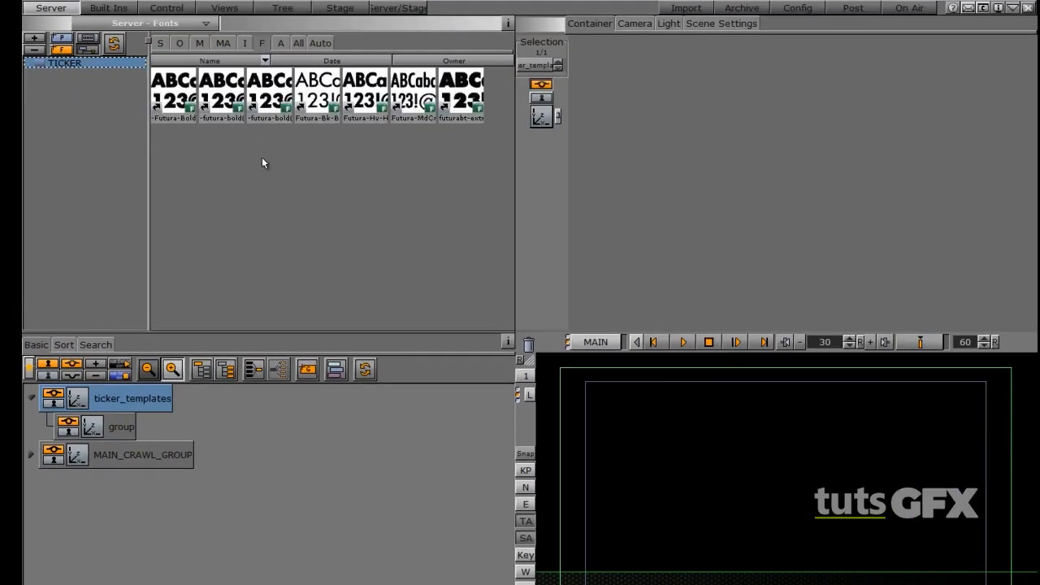
left_click_drag(364, 92, 155, 418)
- Rename the child group under ticker_templates as Main_Crawl_Group
double_click(122, 426)
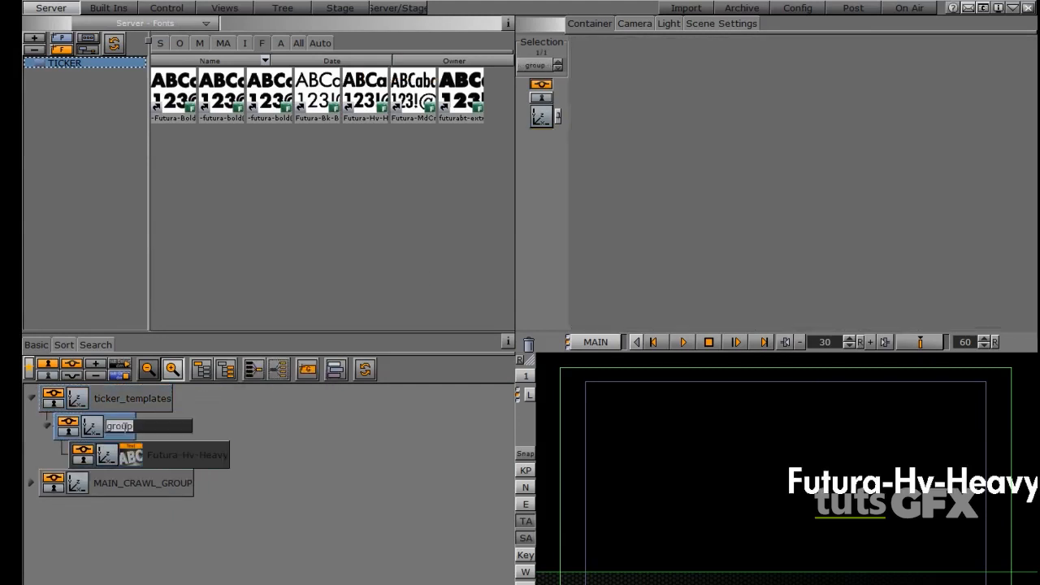
type("Main_")
type("Crawl_Group")
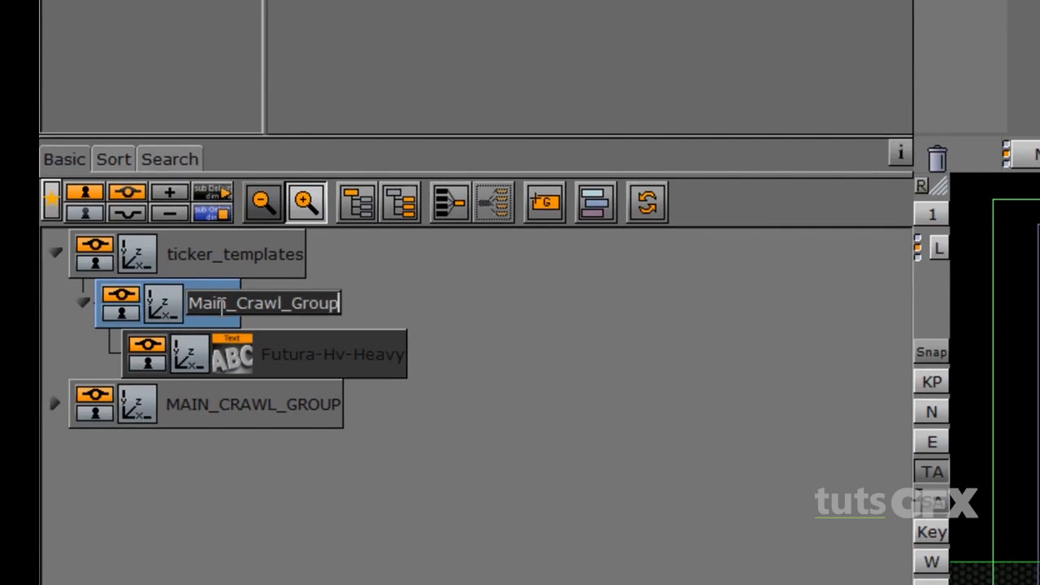
key("Tab")
key("Return")
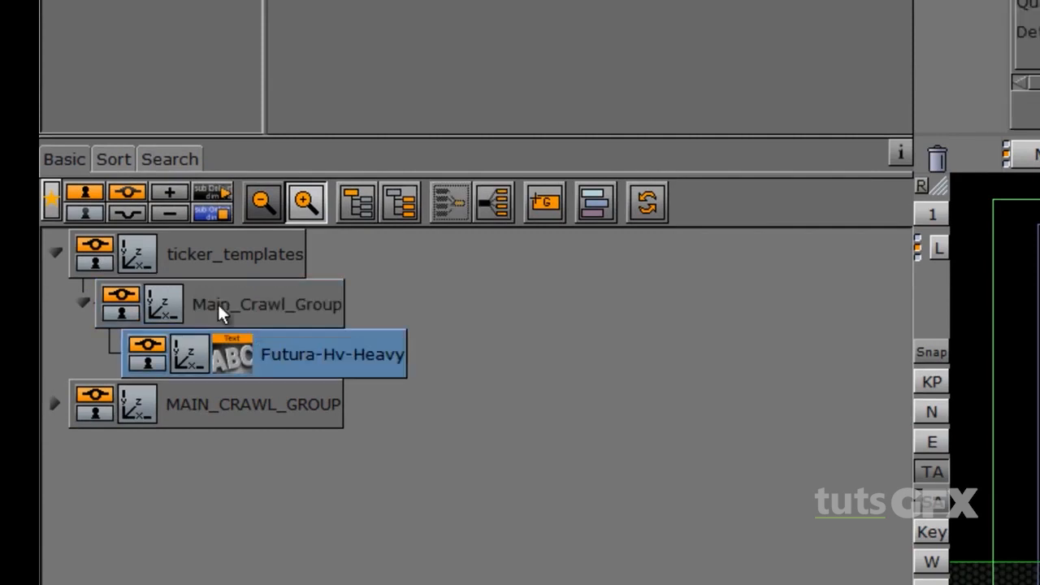
- Rename the Futura-Hv-Heavy text container inside Main_Crawl_Group as Main_Crawl_Text
double_click(291, 358)
type("Main_Crawl")
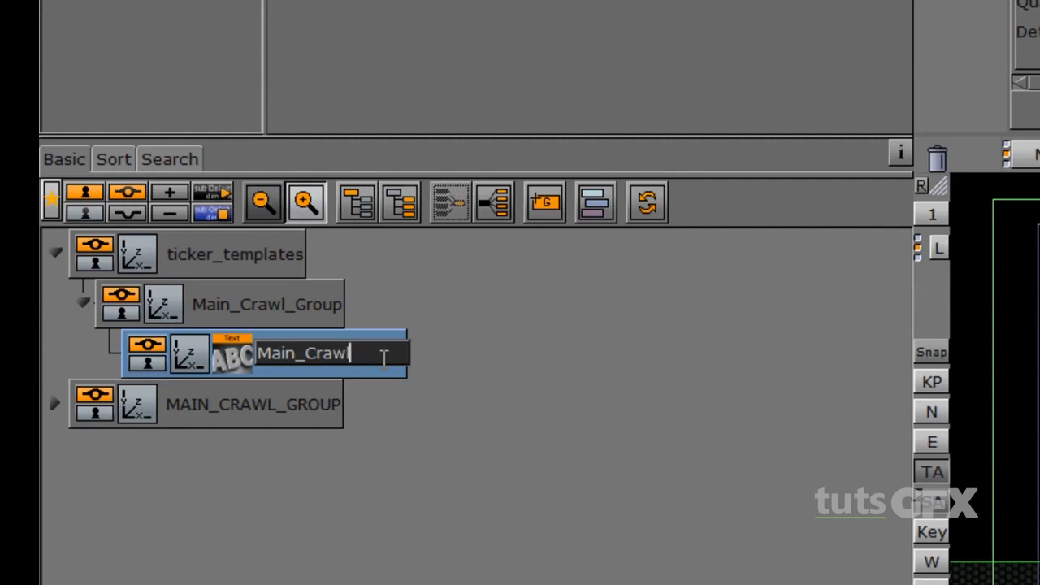
type("_Text")
key("Return")
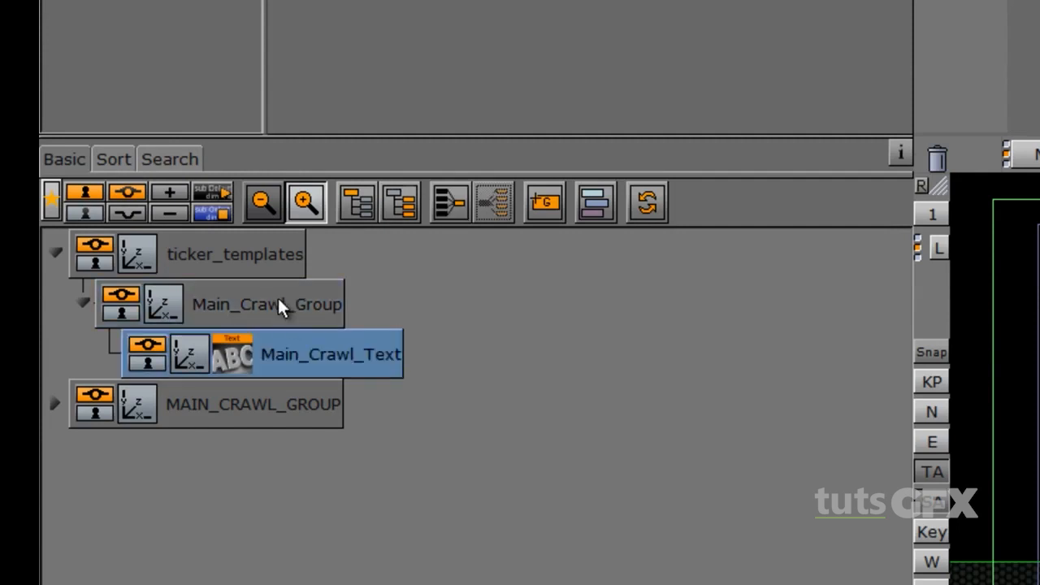
left_click(269, 262)
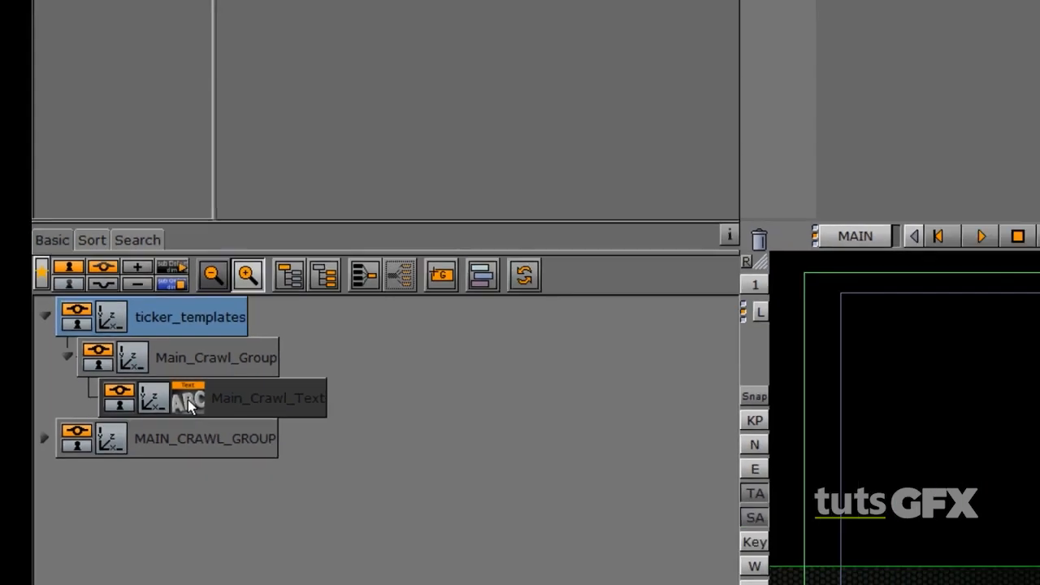
- Replace the content of Main_Crawl_Text with "this is our main crawl"
left_click(325, 354)
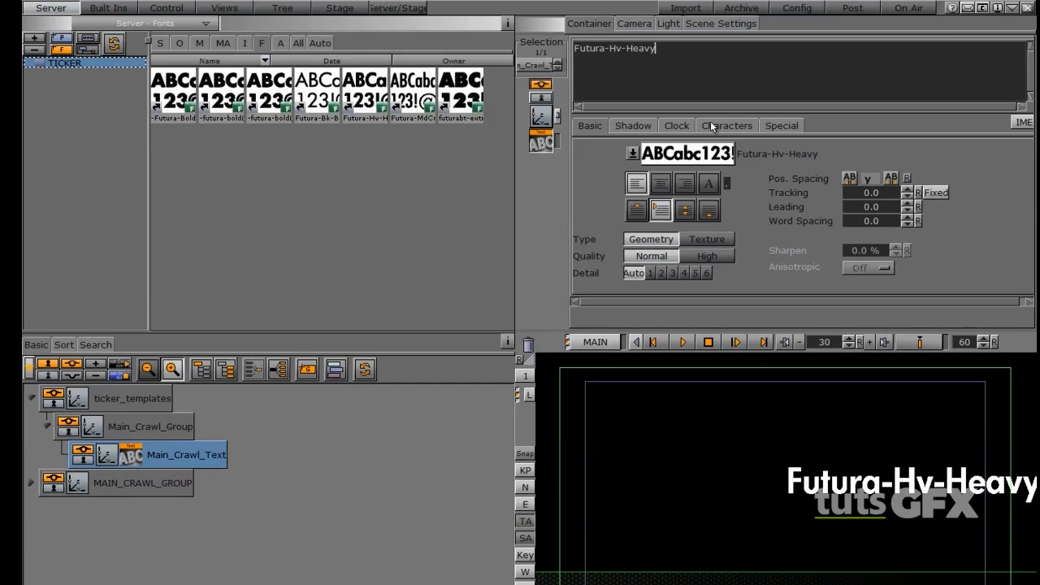
key("ctrl+a")
key("Delete")
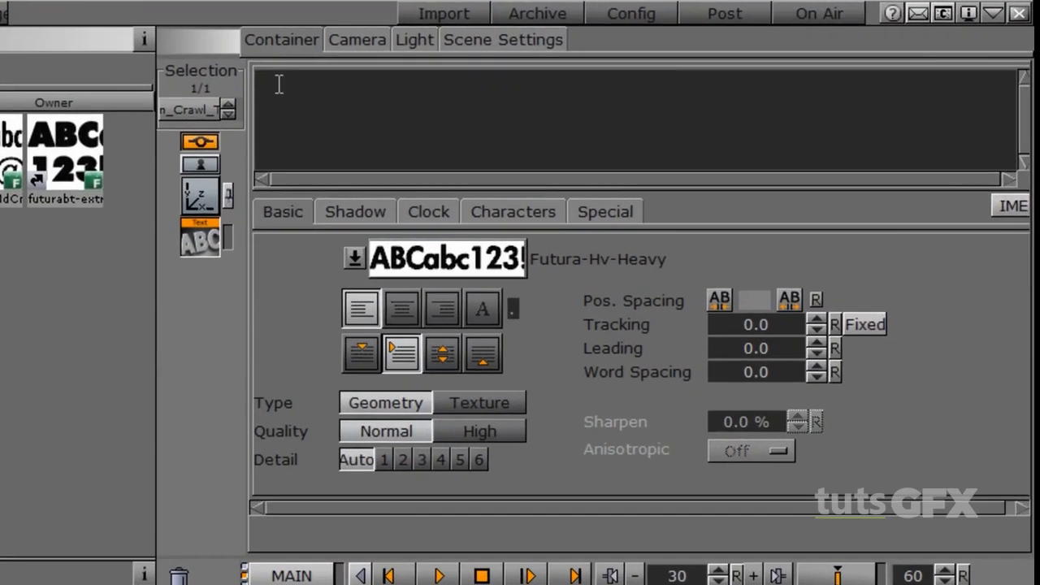
type("this is our main crawl")
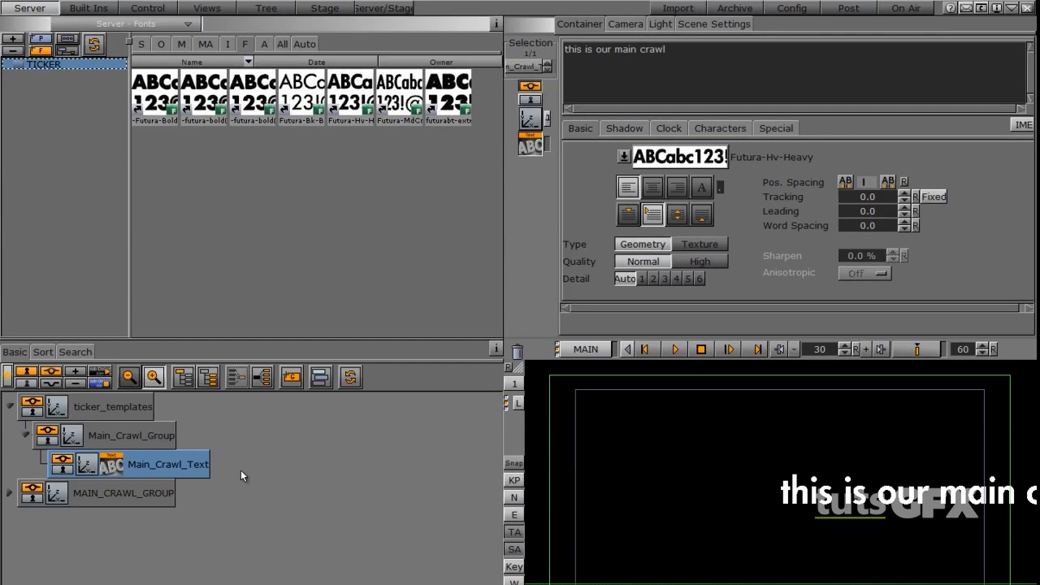
- Move Main_Crawl_Text to Y -160 and Z 1, and scale it proportionally to 0.79
left_click(87, 465)
left_click_drag(623, 111, 510, 119)
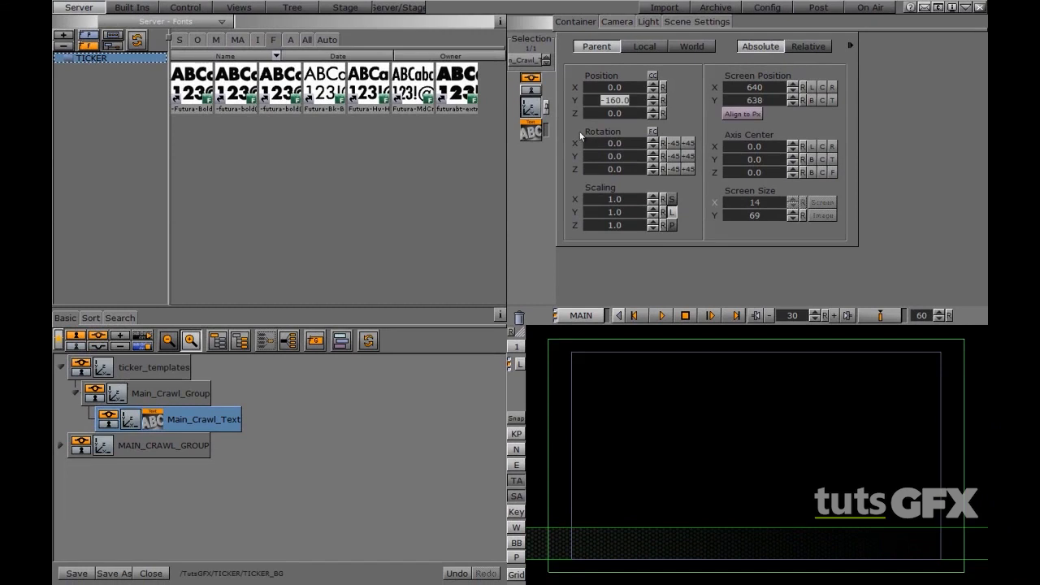
left_click(654, 111)
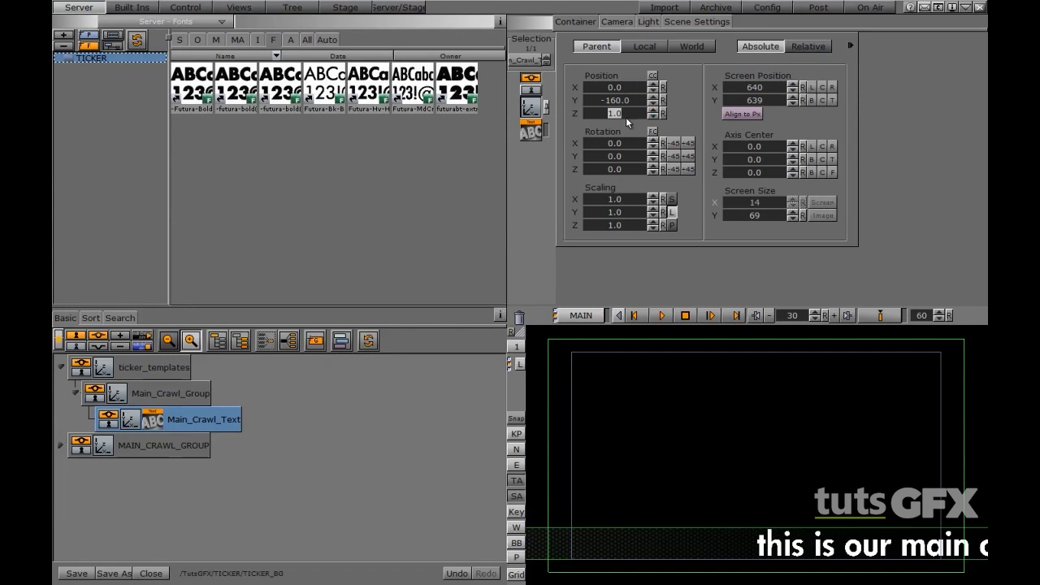
left_click_drag(639, 205, 614, 204)
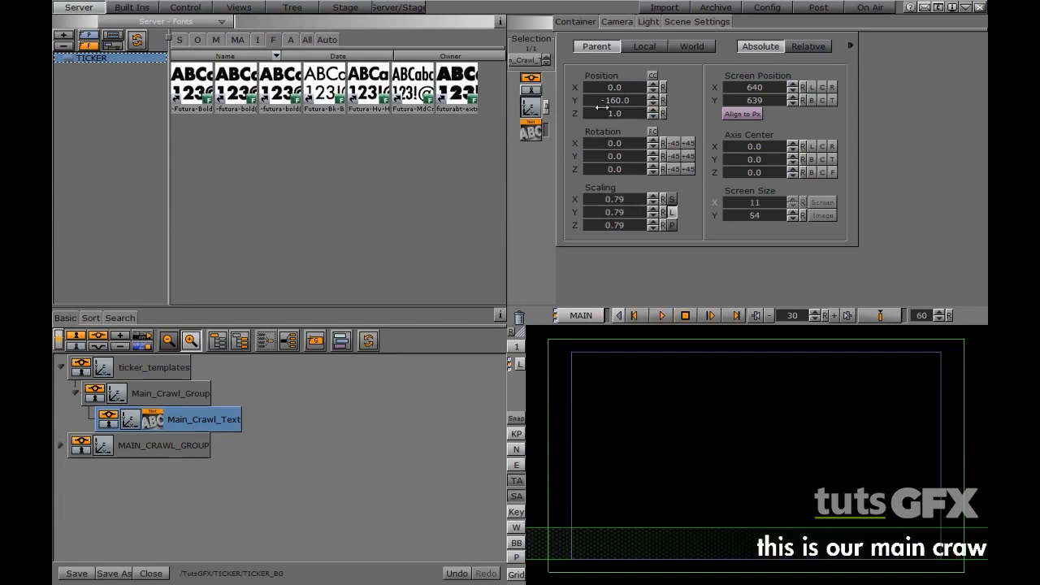
- Reset the Z position of Main_Crawl_Text to 0, set it back to 1, and reset its Y position to 0
left_click(610, 112)
left_click(664, 114)
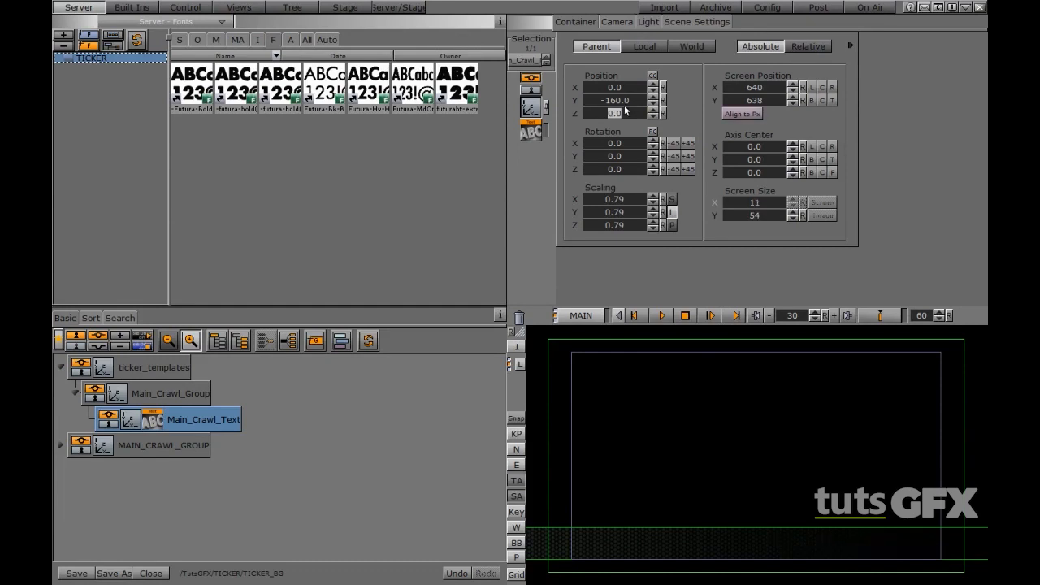
left_click(653, 111)
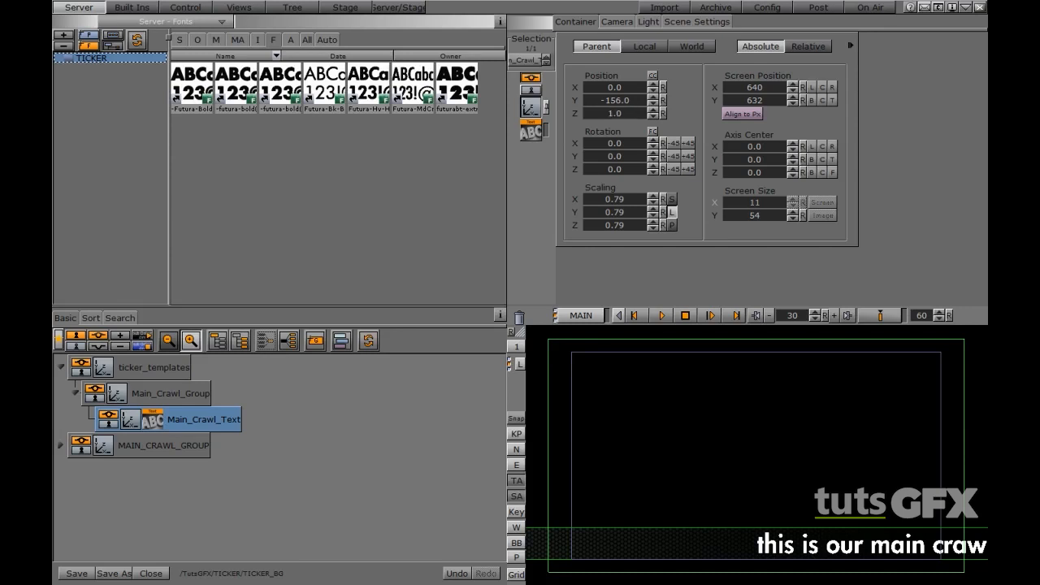
left_click(663, 100)
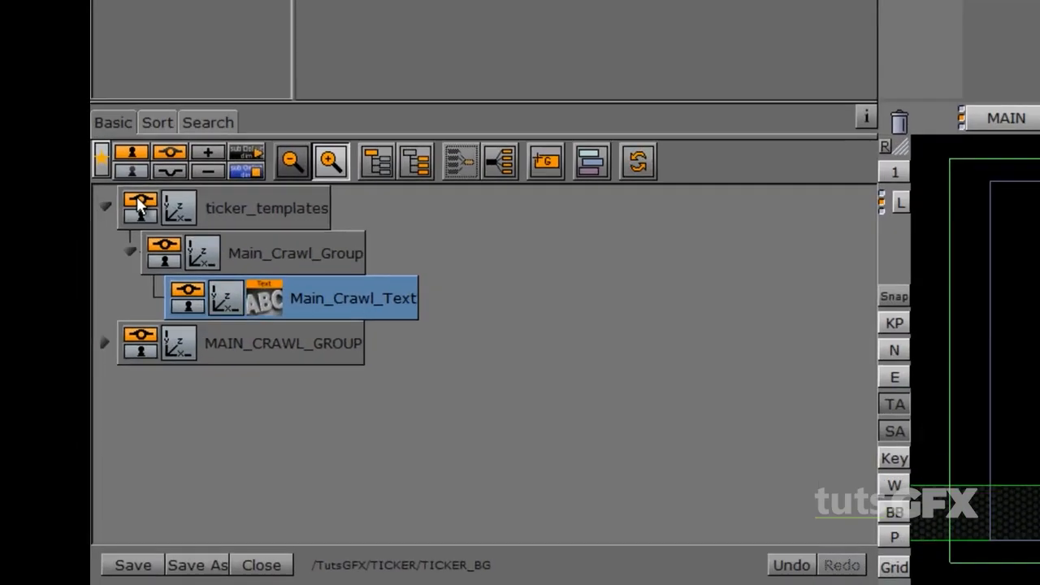
- Hide ticker_templates, examine the containers inside MAIN_CRAWL_GROUP and its MAIN_CRAWL Scroller, and make ticker_templates visible again
left_click(80, 364)
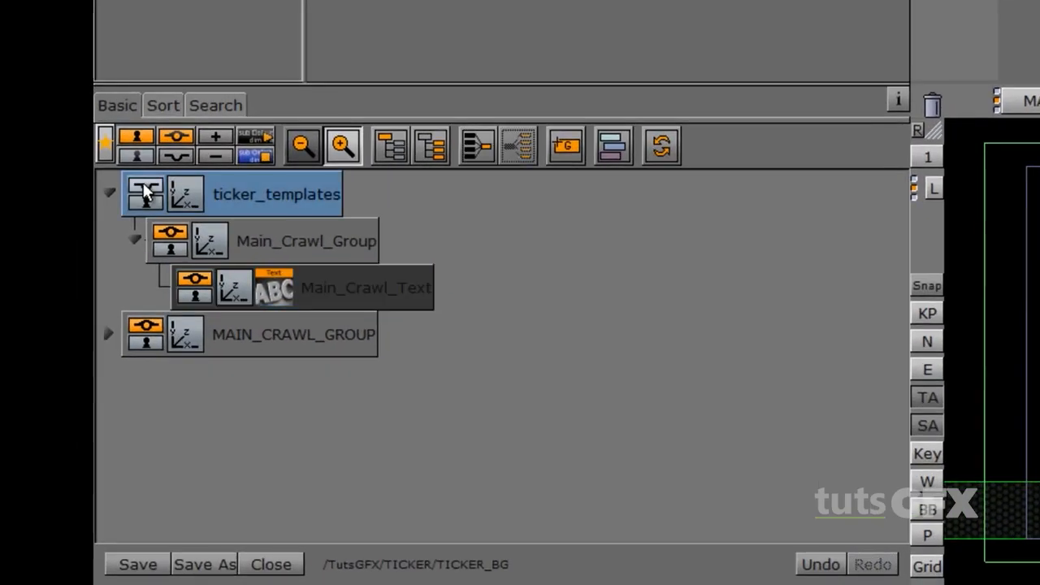
left_click(247, 243)
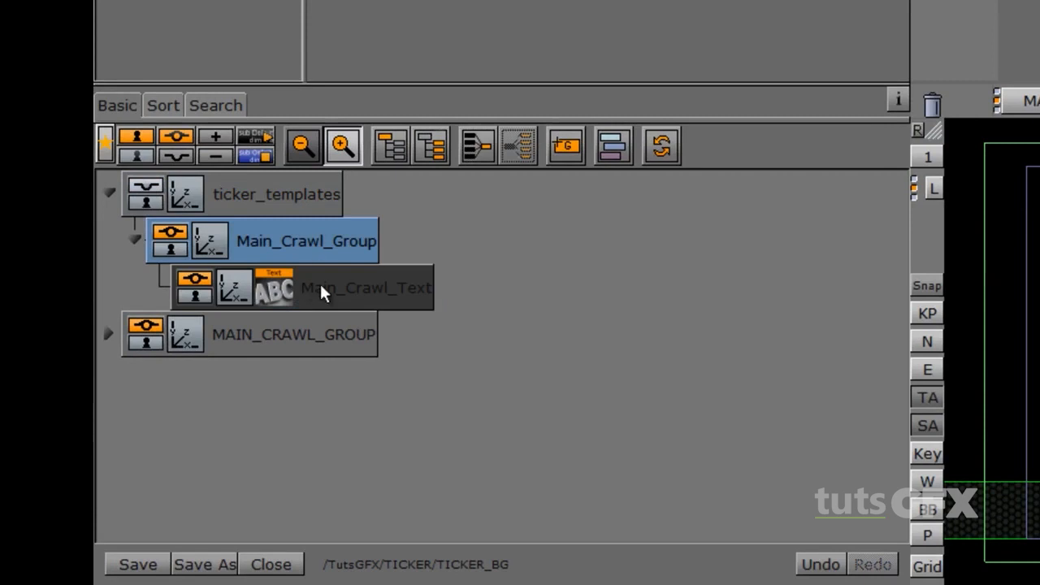
left_click(108, 333)
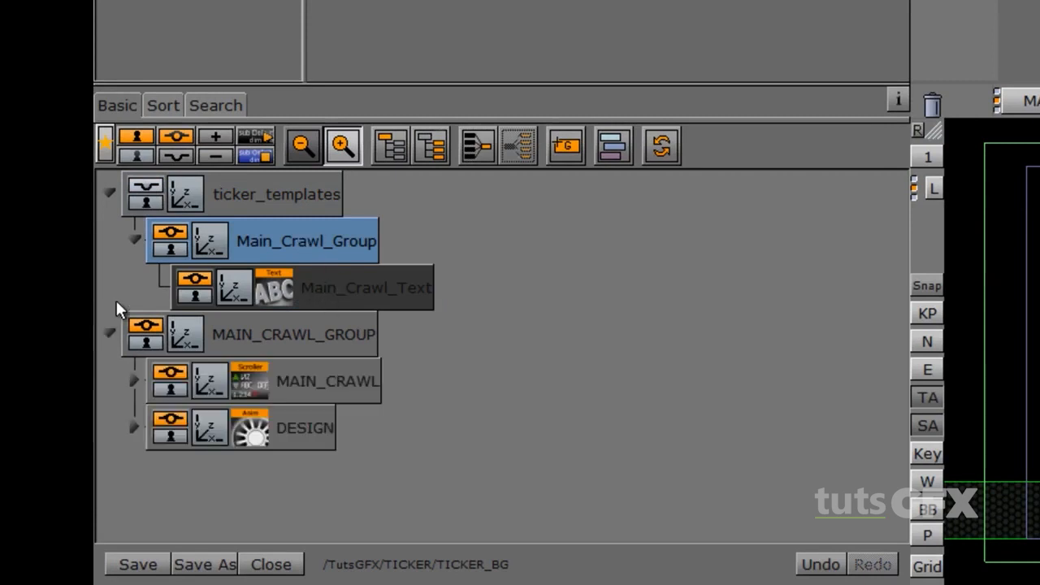
left_click(134, 381)
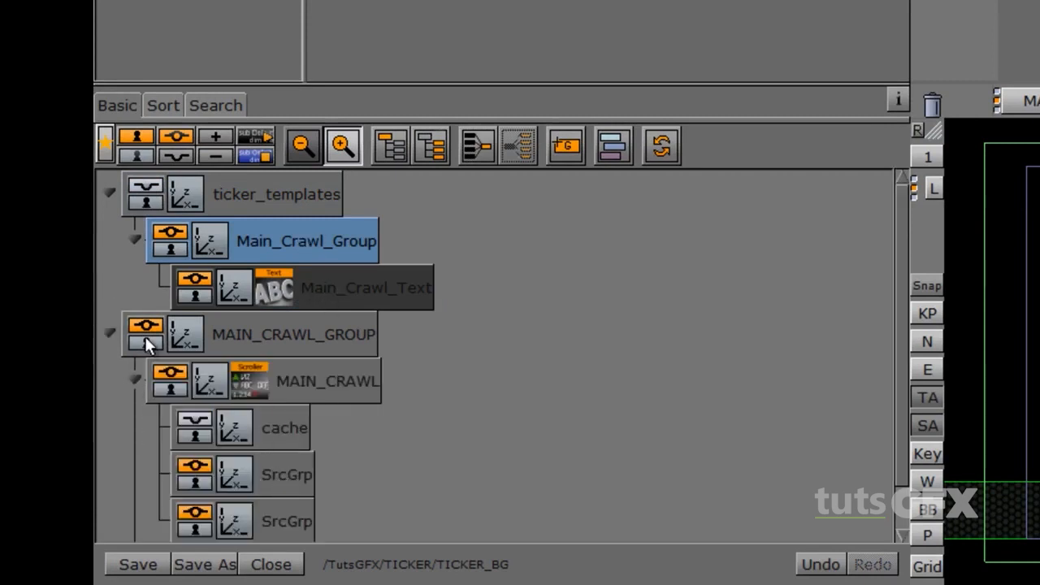
left_click(110, 334)
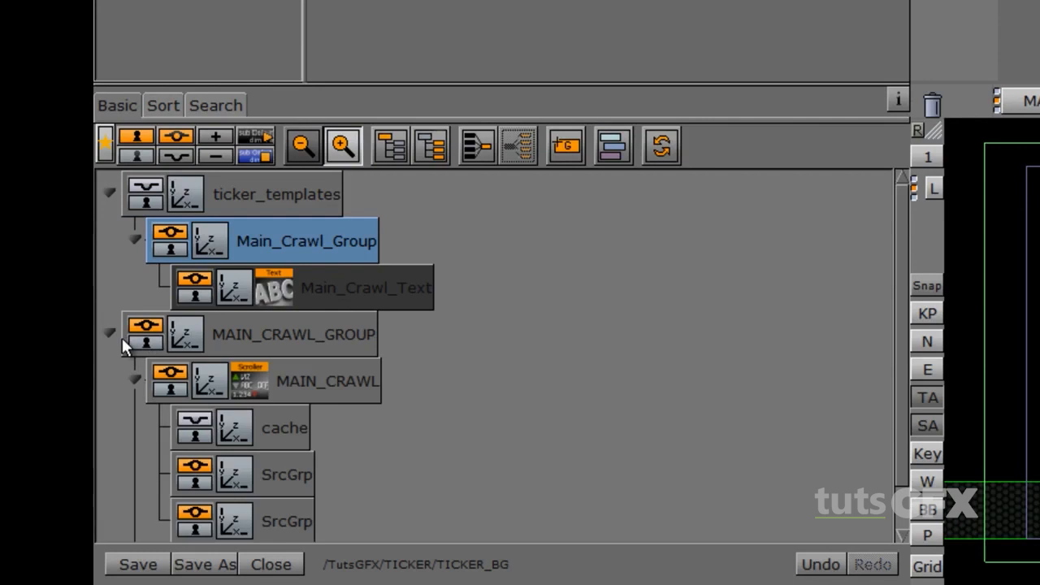
left_click(340, 292)
left_click(199, 207)
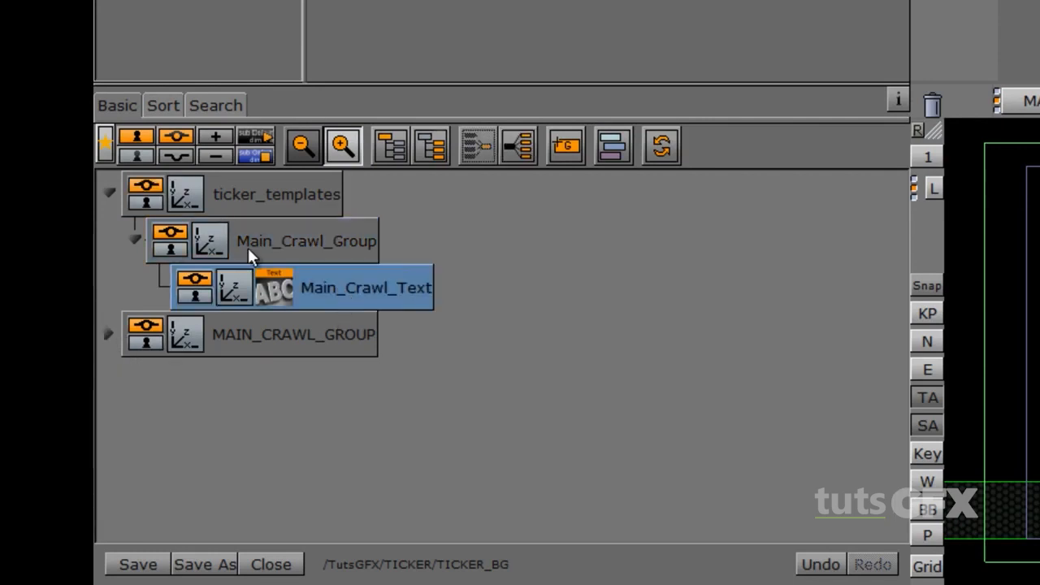
- Add the ControlText plugin from the Control container plugins to Main_Crawl_Text and open its settings
left_click(317, 291)
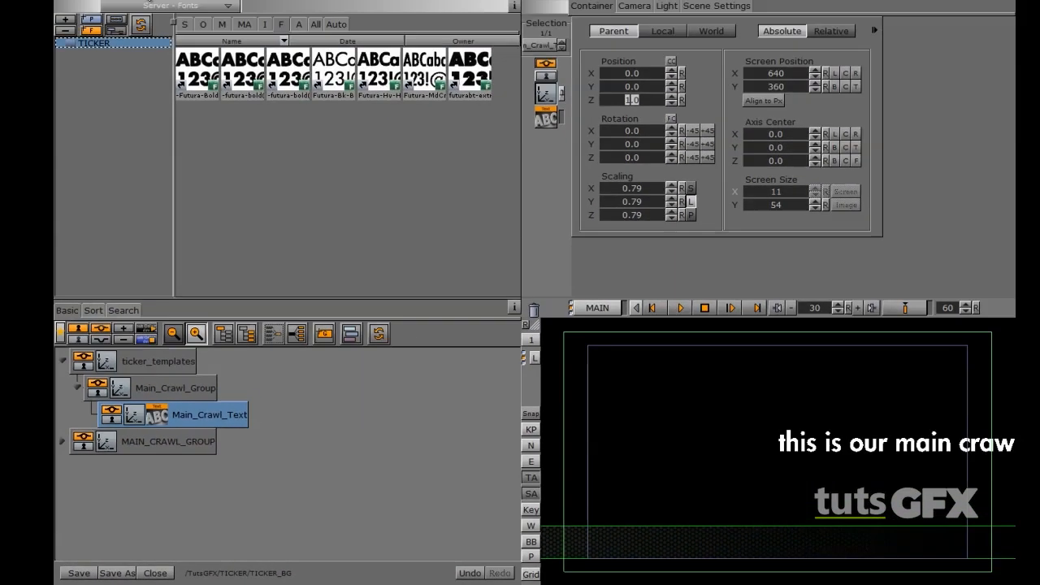
left_click(132, 8)
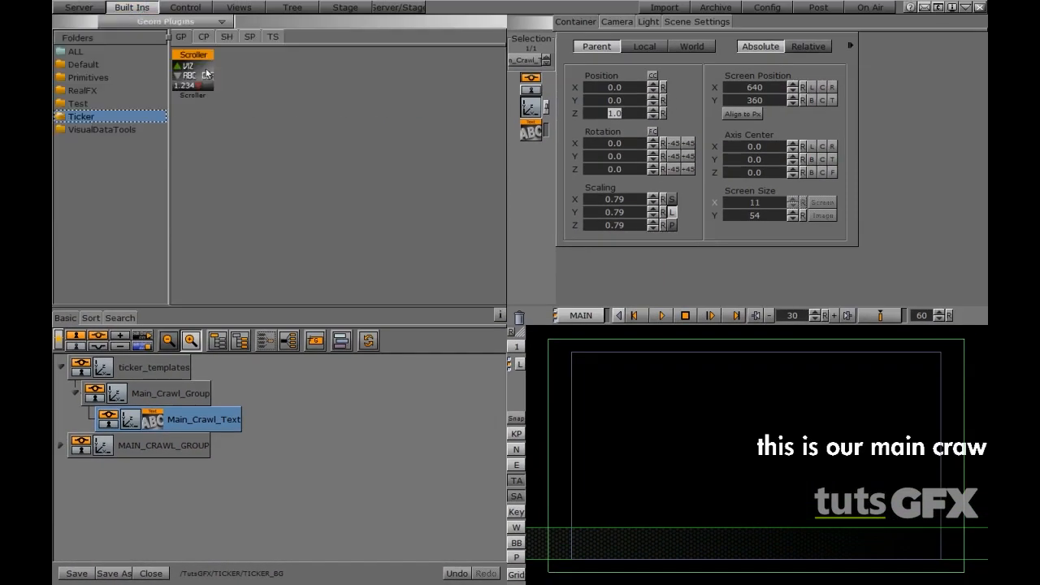
left_click(203, 37)
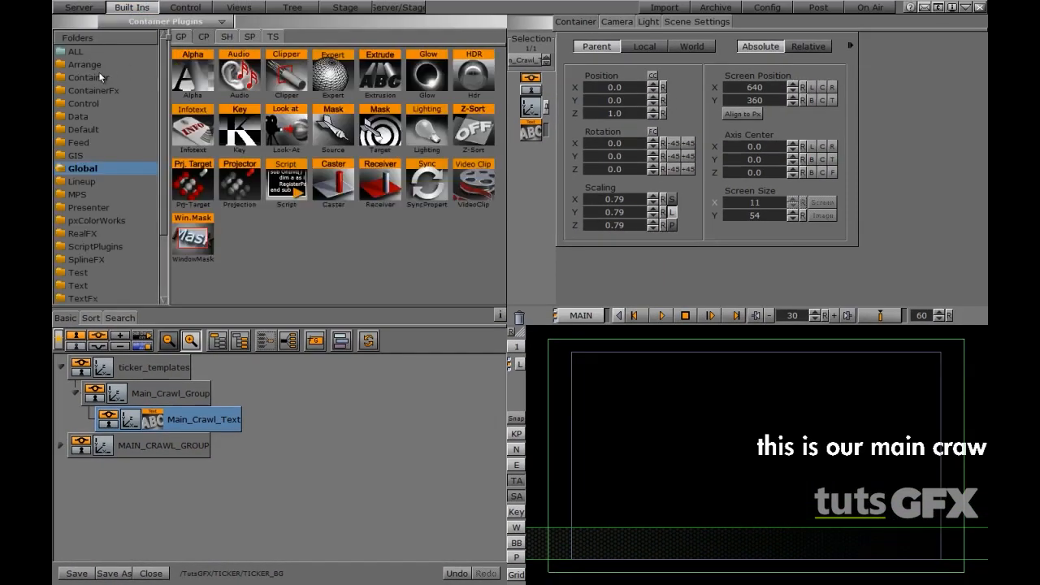
left_click(83, 104)
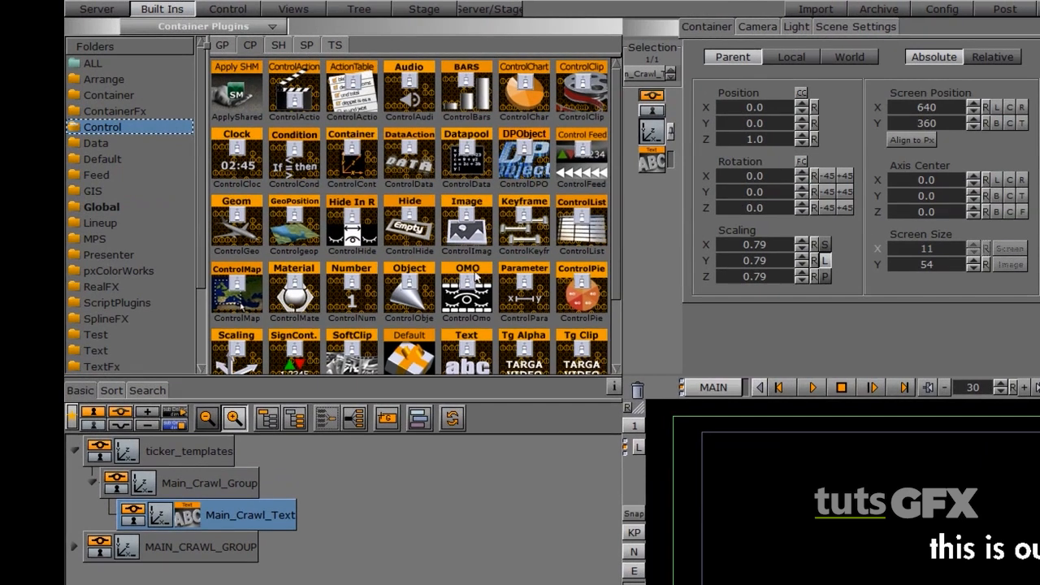
scroll(620, 213, "down", 2)
left_click_drag(476, 299, 271, 520)
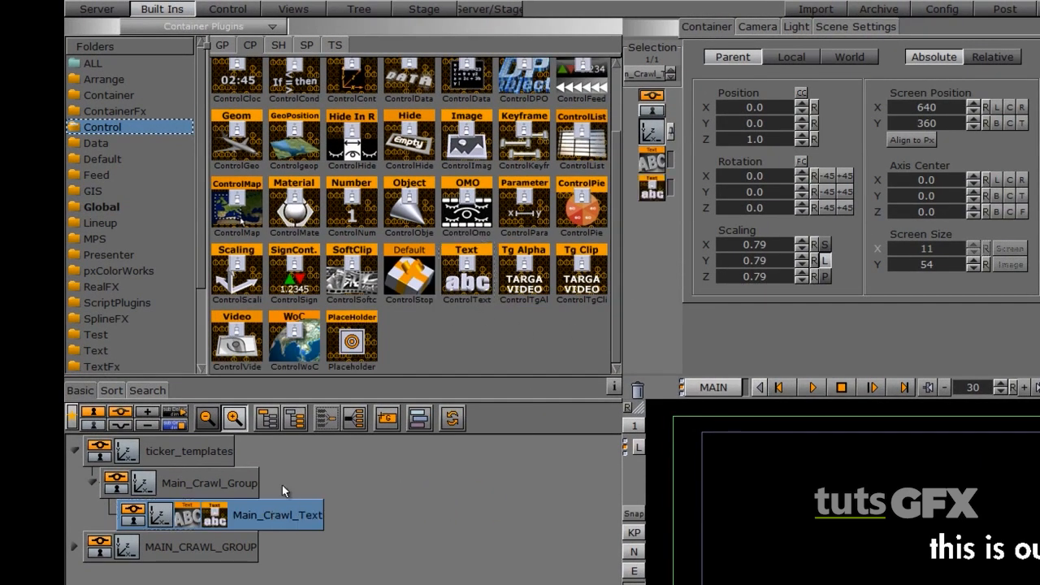
left_click(215, 519)
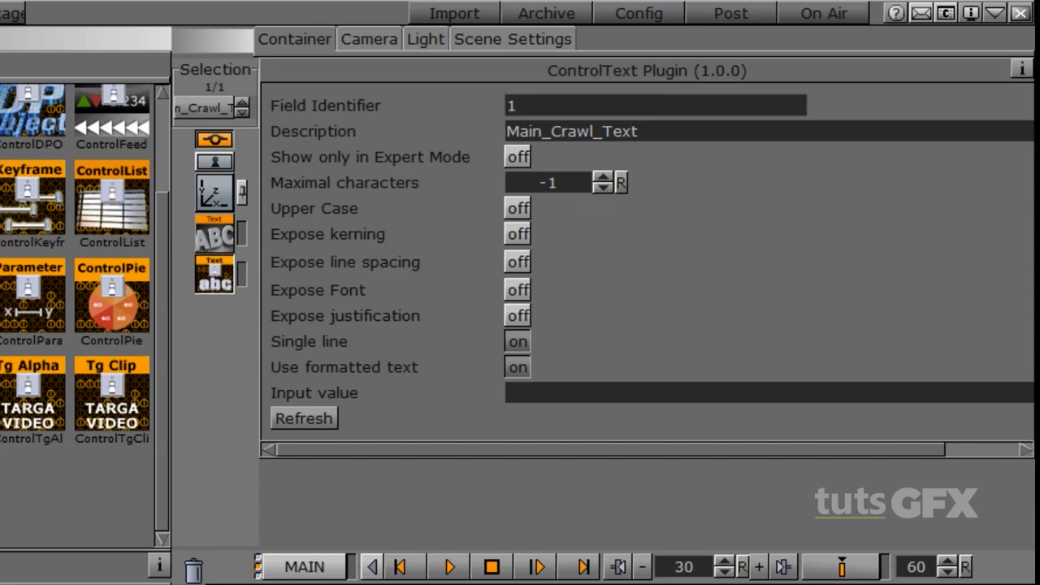
- Refresh the ControlText plugin of Main_Crawl_Text and move the ControlObject plugin from ticker_templates to the Main_Crawl_Group container
left_click(674, 135)
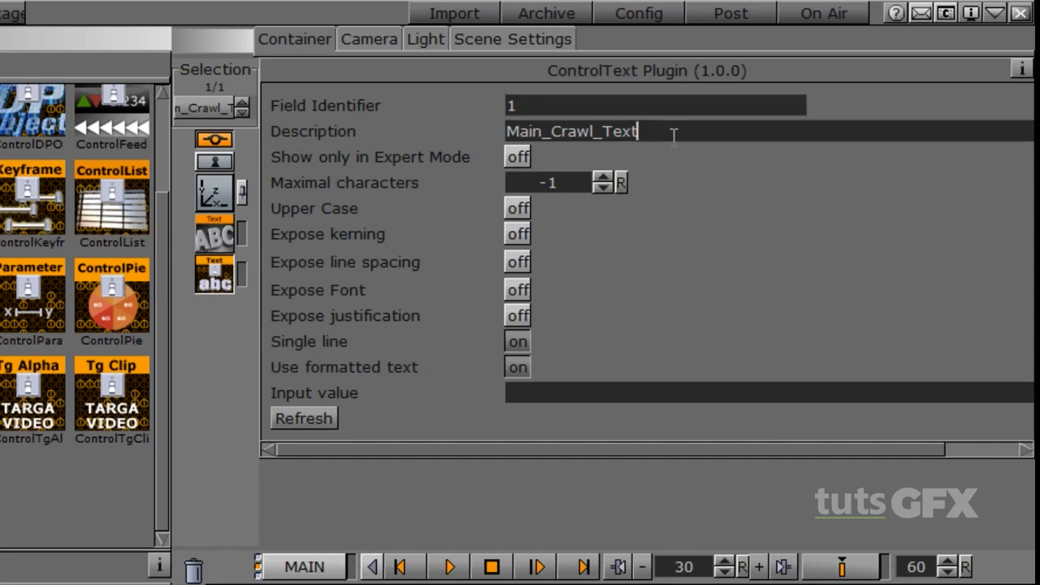
left_click(303, 416)
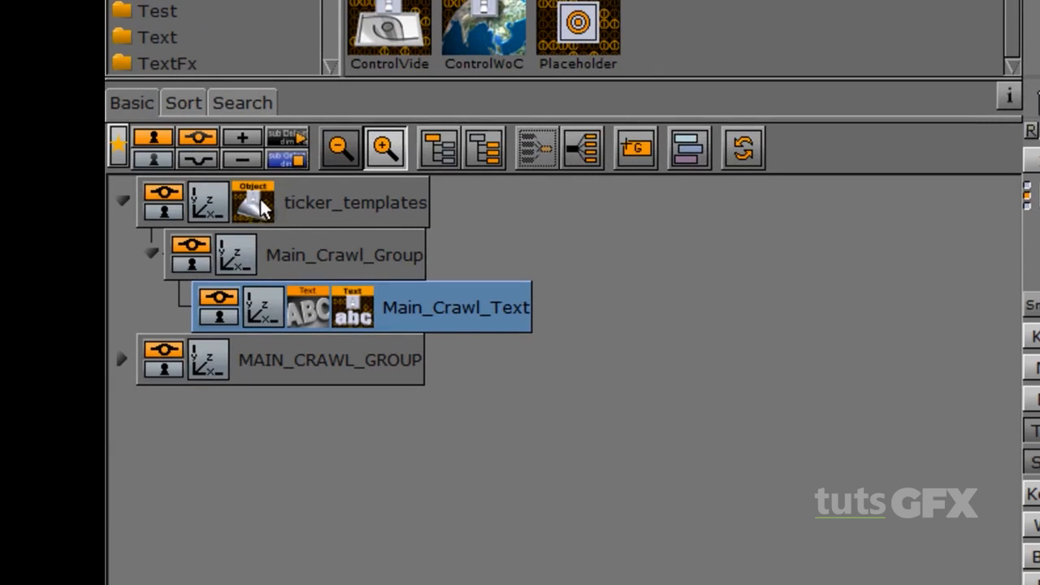
left_click_drag(260, 205, 281, 254)
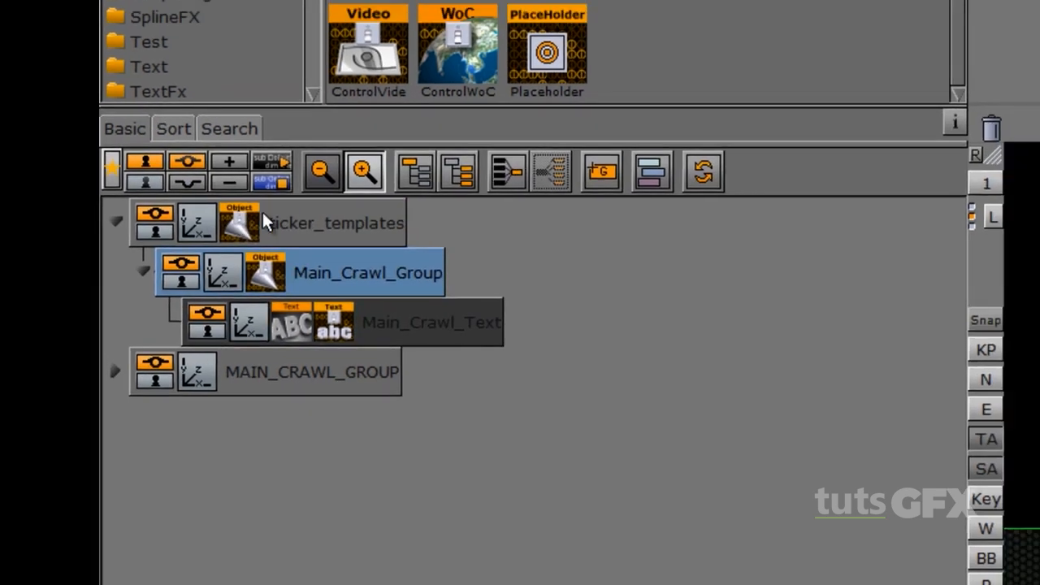
left_click_drag(253, 203, 1036, 113)
left_click_drag(859, 192, 871, 182)
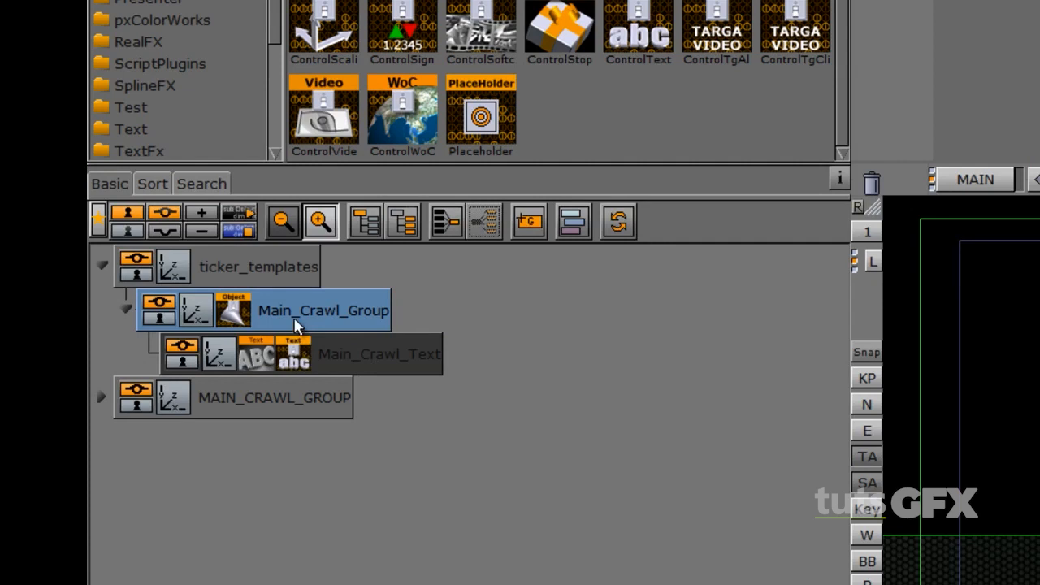
- Set the ControlObject plugin's description on the Main_Crawl_Group container to Main_Crawl_Group
left_click(235, 313)
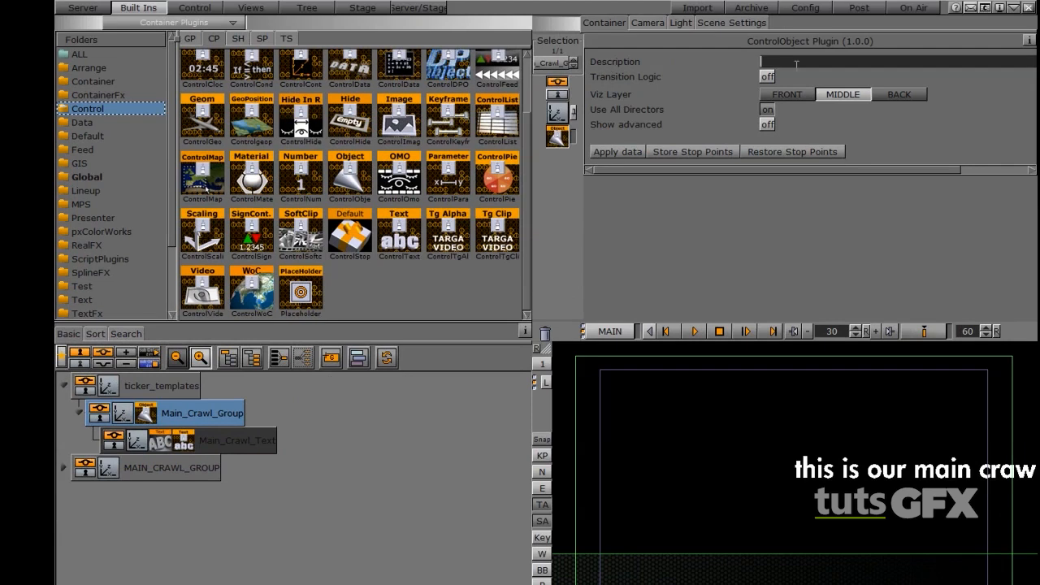
type("ain_")
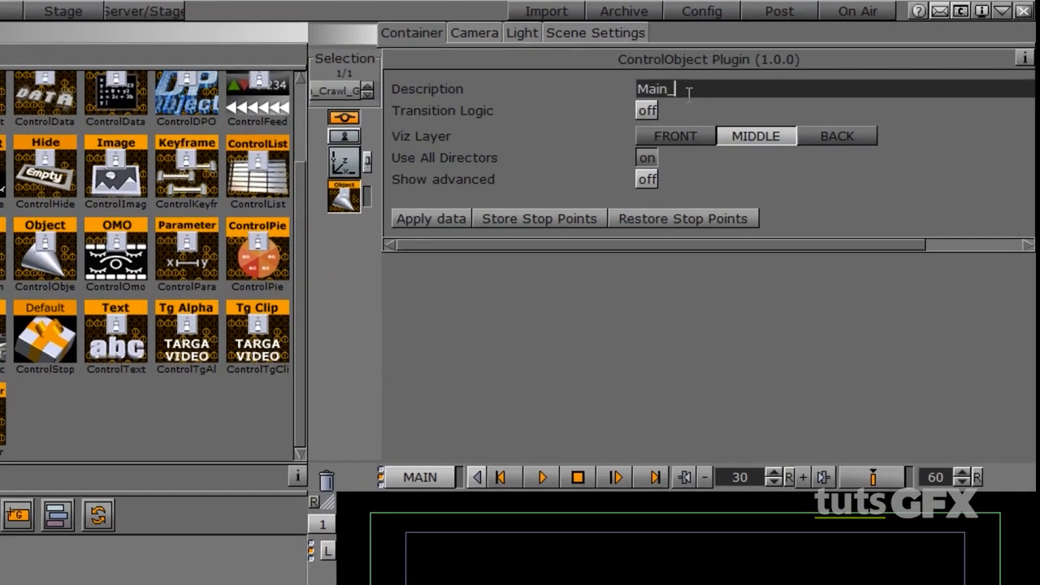
type("Crawl_Group")
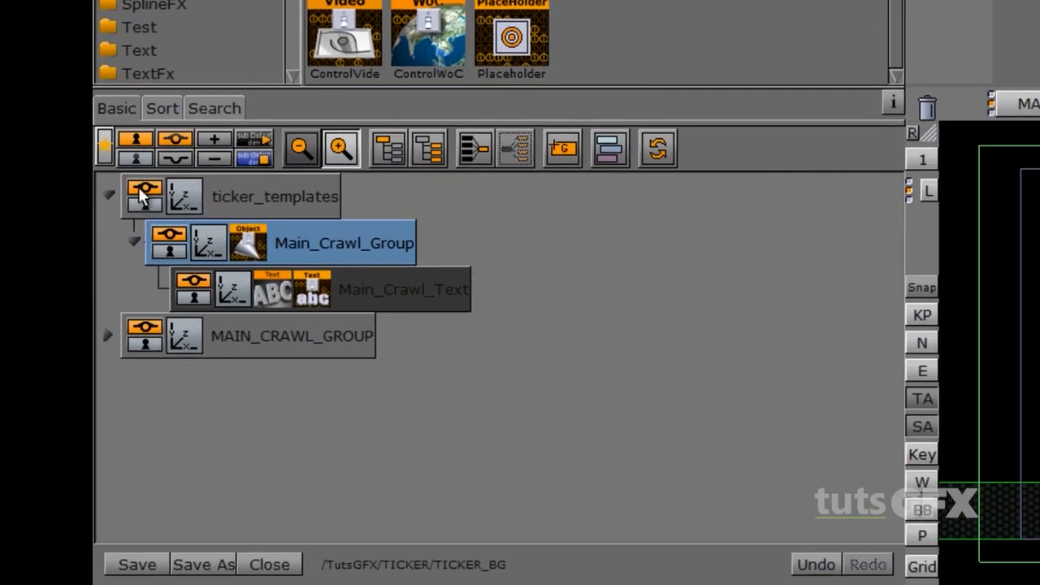
- Save the TICKER_BG scene with ticker_templates hidden and collapsed, and put the engine into On Air mode
left_click(102, 286)
left_click(109, 197)
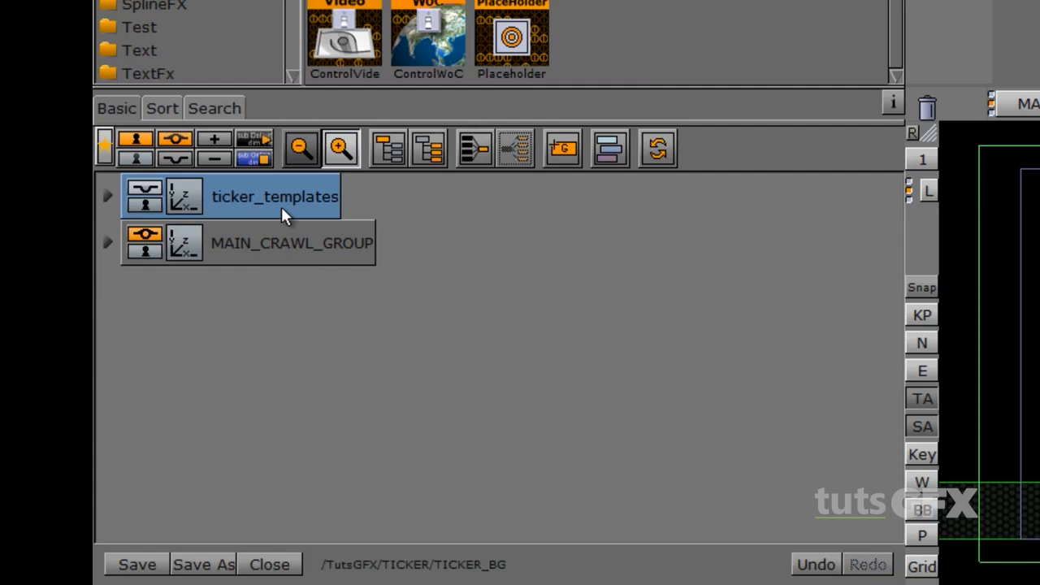
left_click(137, 562)
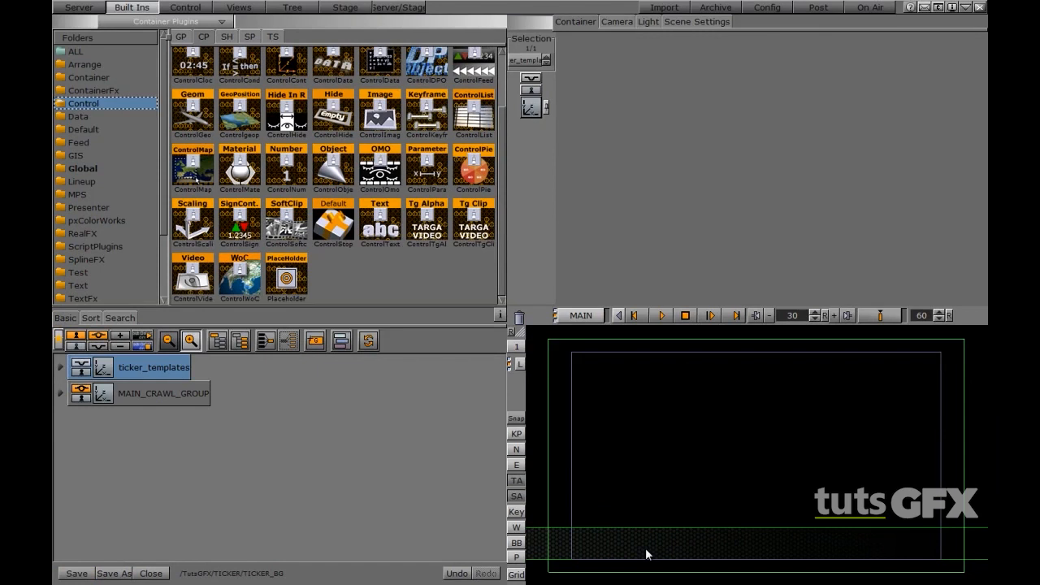
left_click(77, 573)
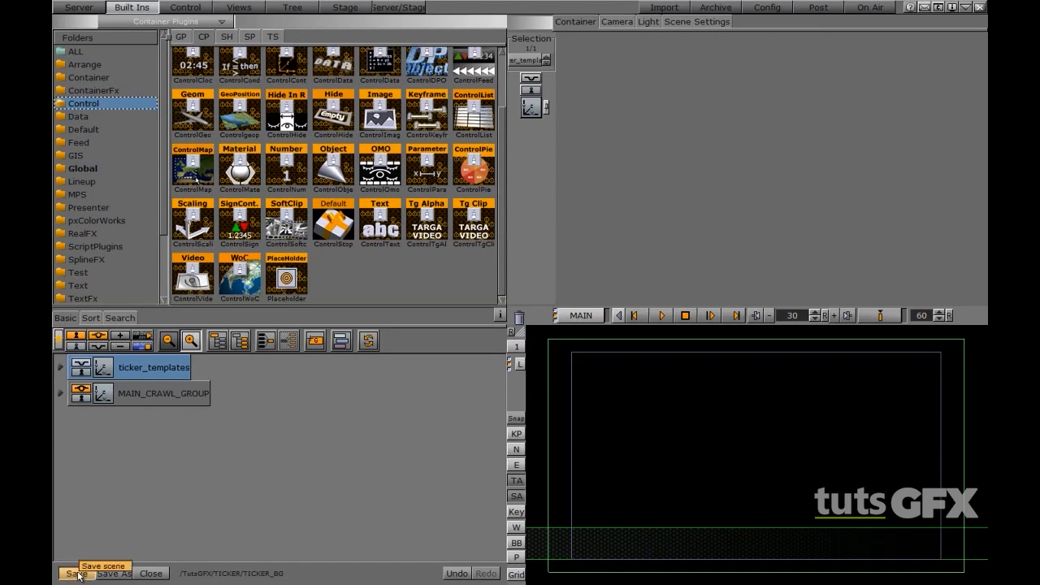
left_click(866, 11)
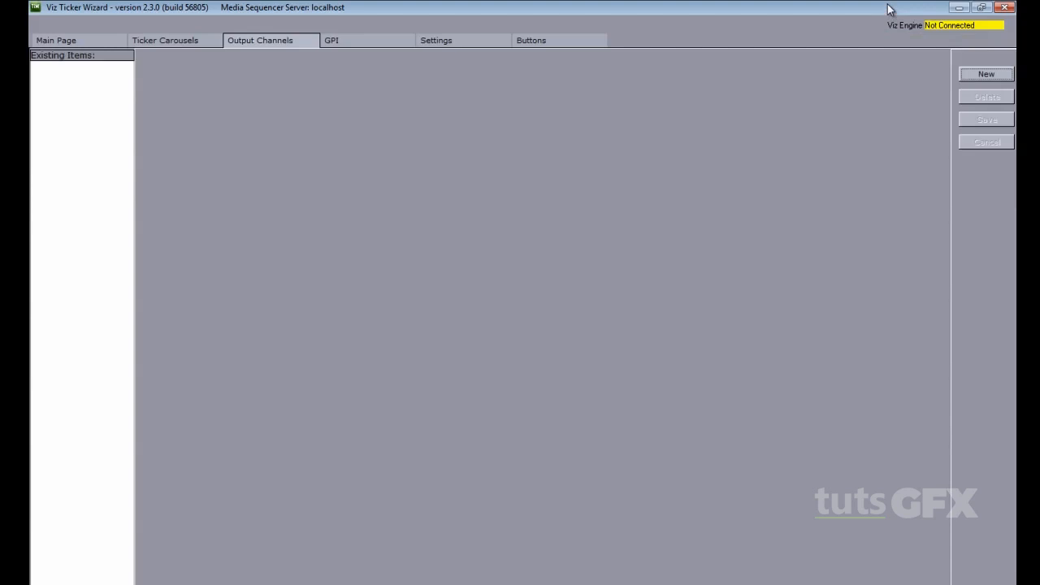
- Switch to Viz Ticker Wizard, connect it to the Viz Engine on localhost, and select the scene TutsGFX/TICKER/TICKER_BG to scan
left_click(81, 40)
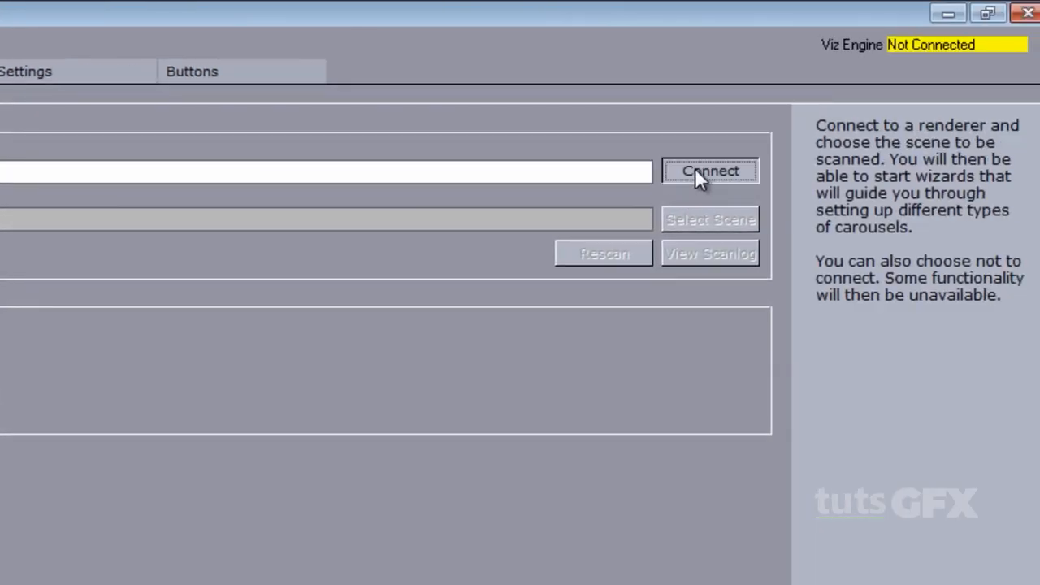
left_click(696, 176)
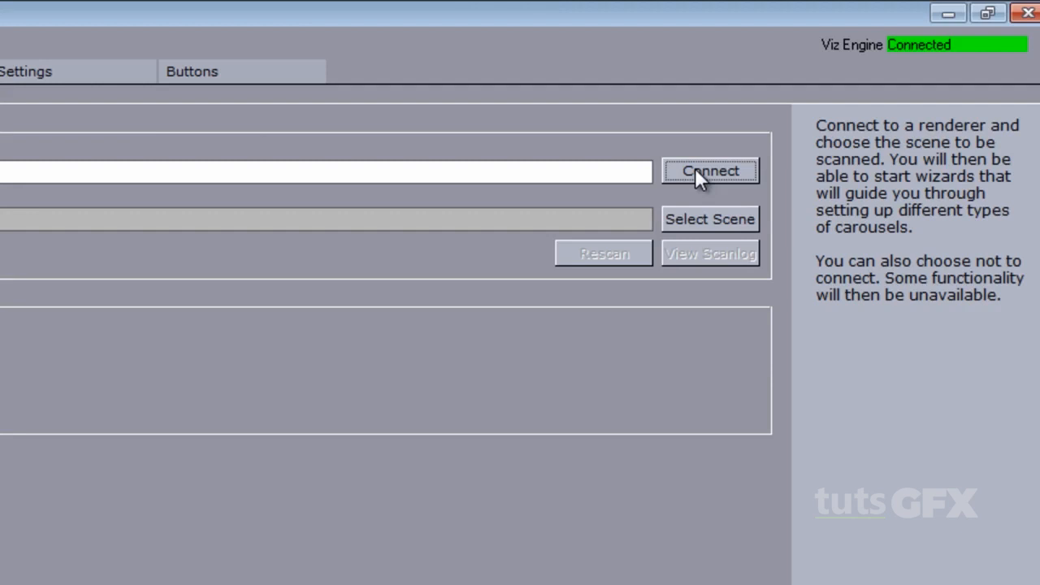
left_click(695, 215)
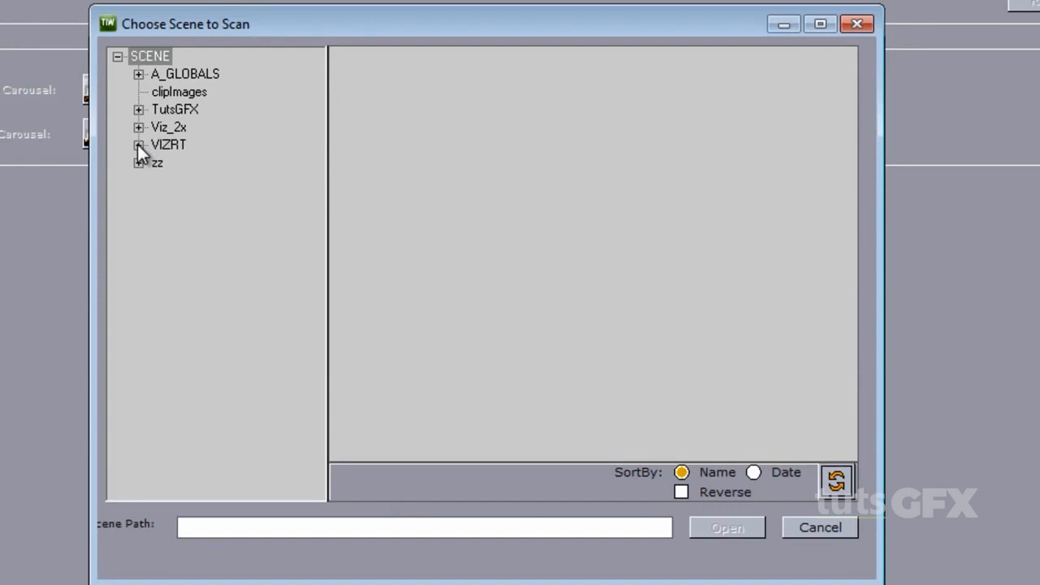
left_click(138, 109)
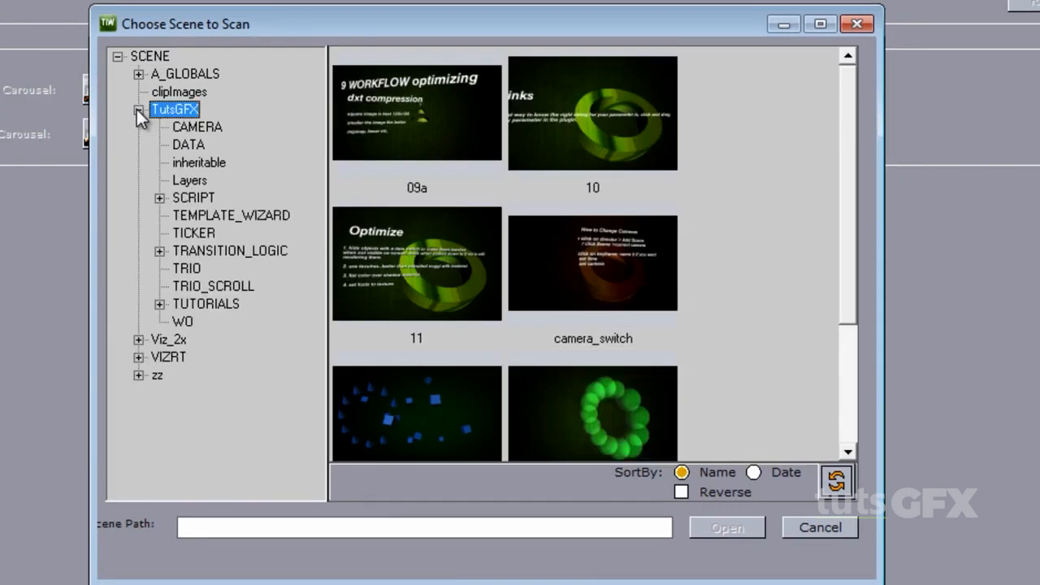
left_click(195, 233)
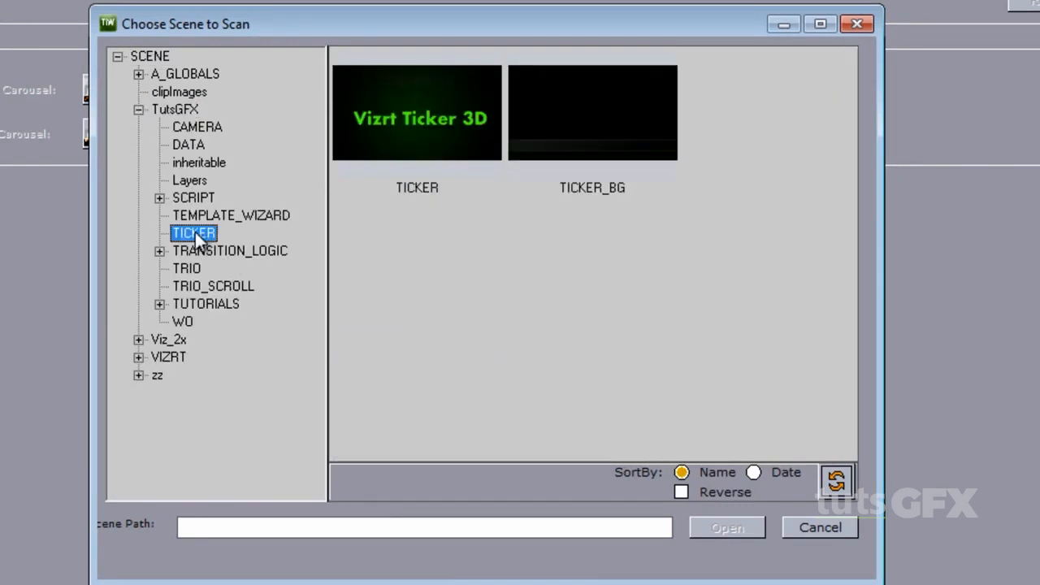
left_click(585, 148)
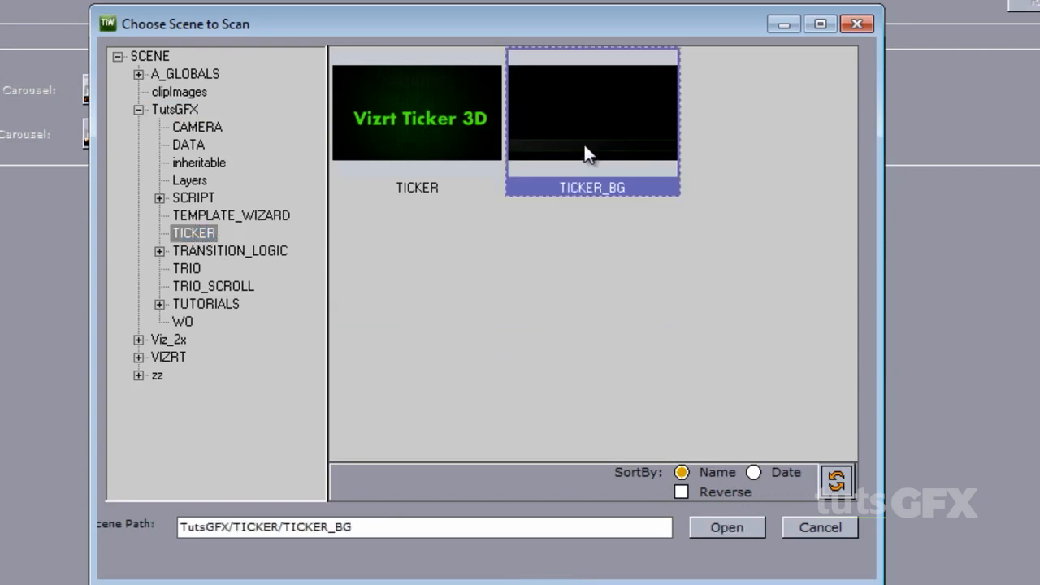
double_click(584, 147)
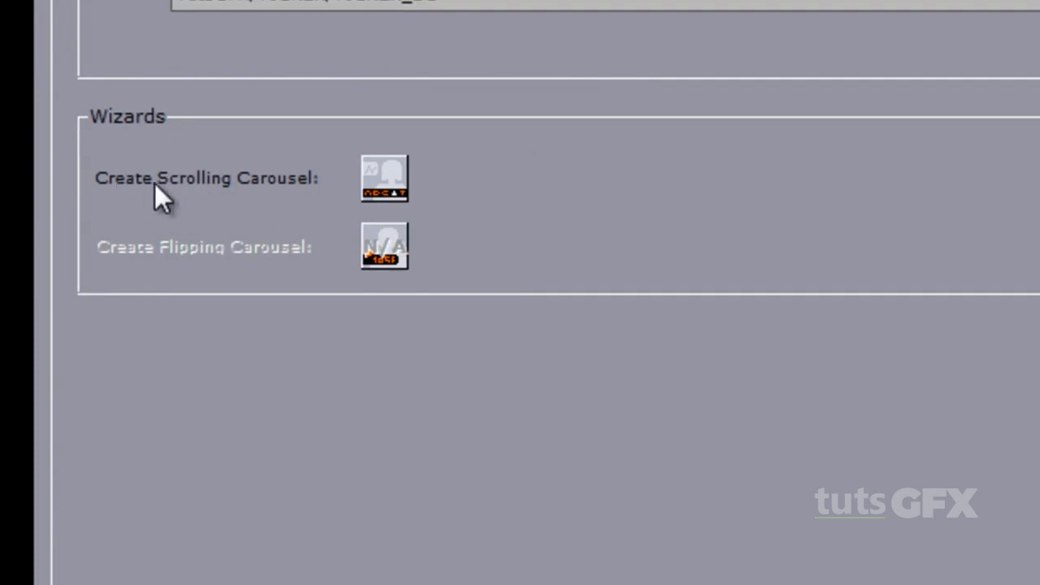
- Start a new scrolling carousel from the available carousel MAIN/MAIN1 with the caption MAIN1
left_click(385, 178)
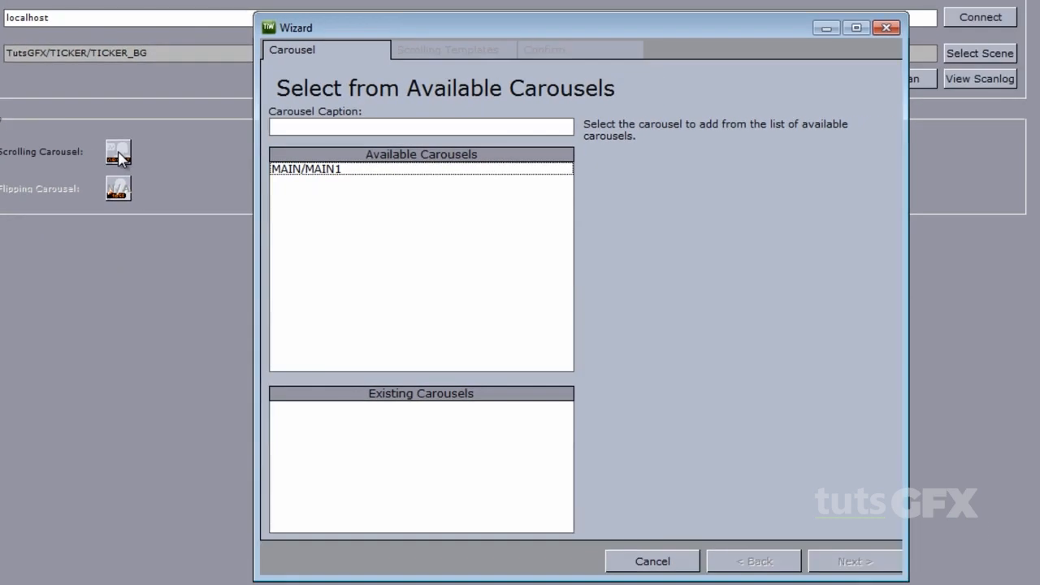
left_click(299, 170)
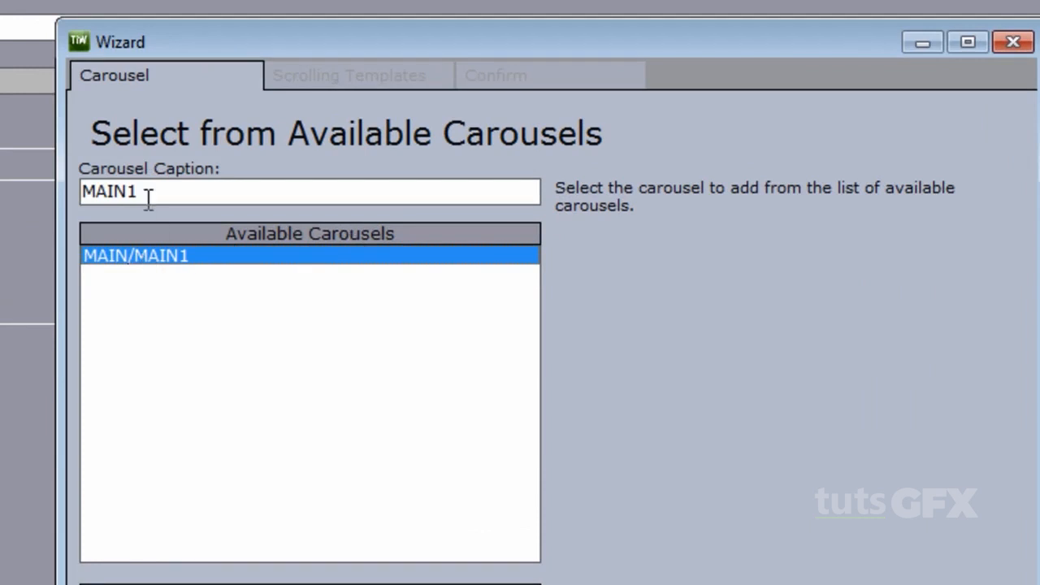
left_click_drag(157, 190, 65, 190)
left_click(126, 256)
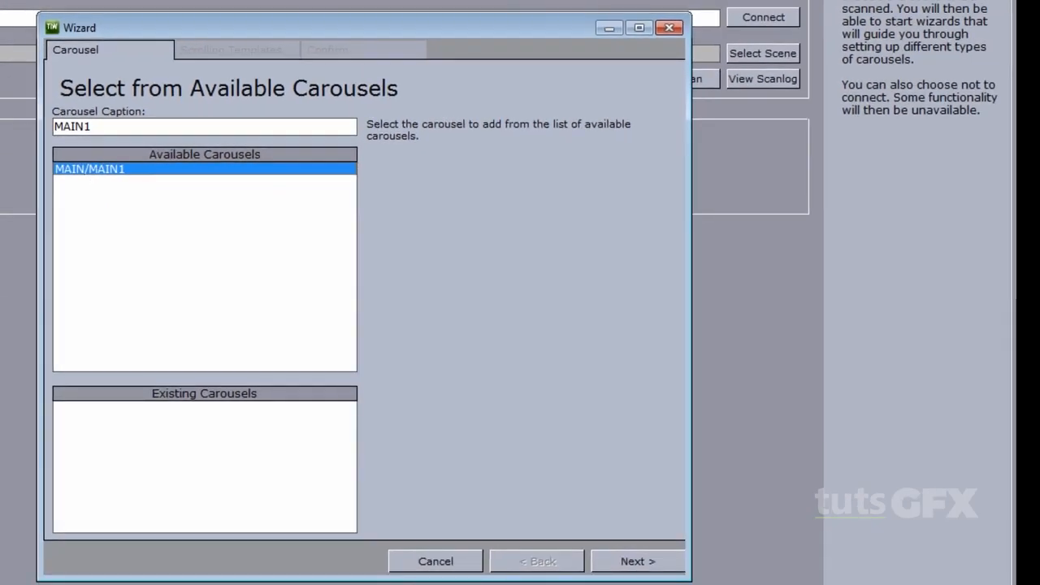
left_click(631, 562)
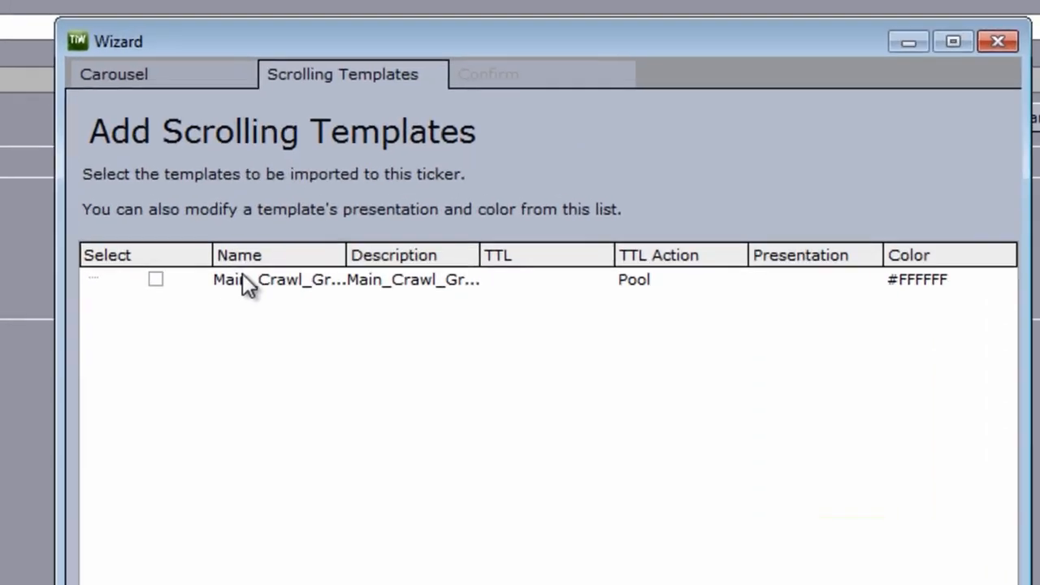
- Include the Main_Crawl_Group template in the MAIN1 scrolling carousel and complete the wizard
left_click(159, 287)
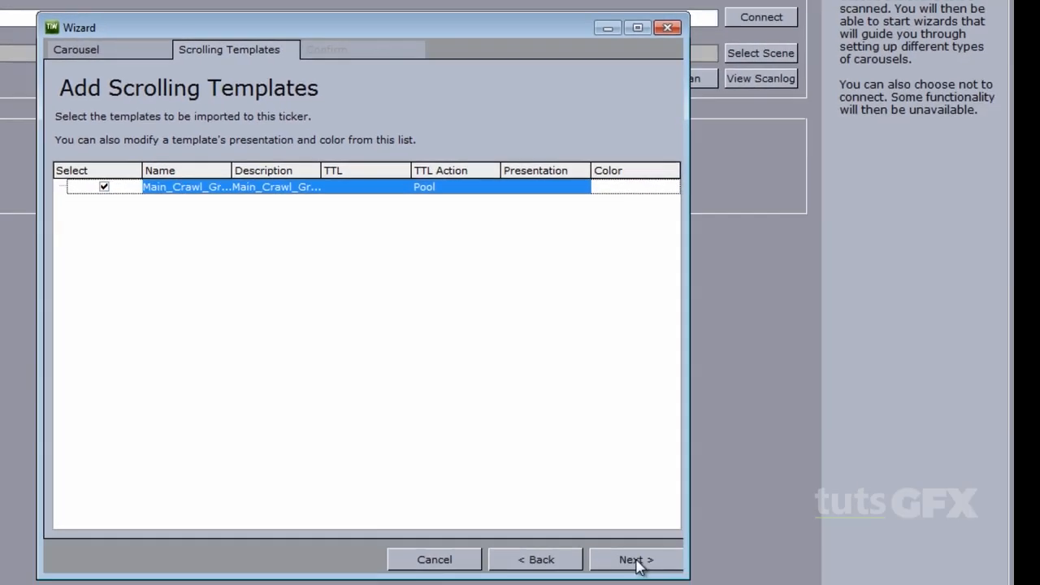
left_click(634, 560)
left_click(634, 561)
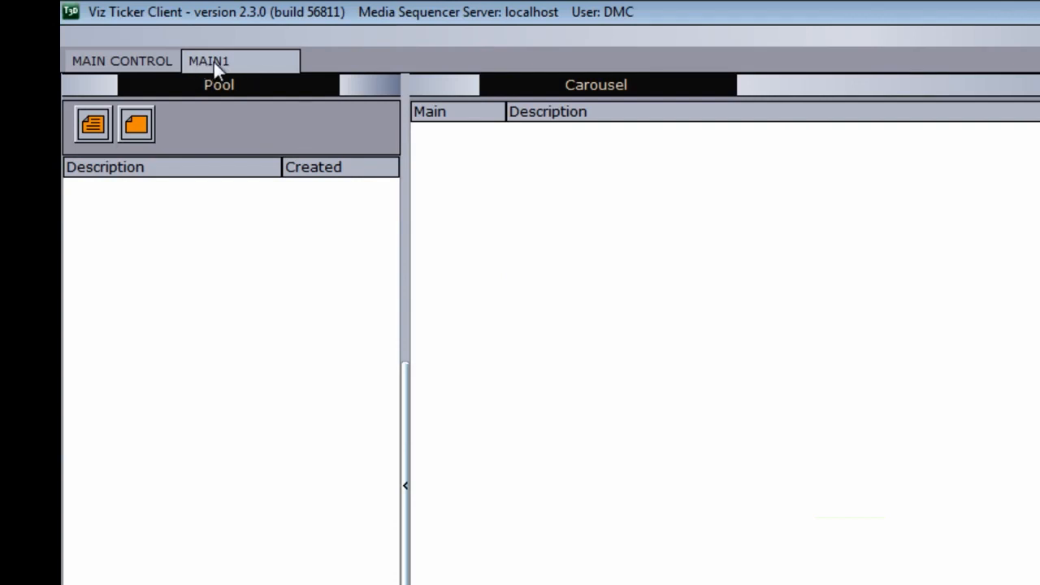
- Switch to Viz Ticker Client, save a new MAIN1 message reading "news for the day is:" and move it from the pool to the carousel
left_click(108, 58)
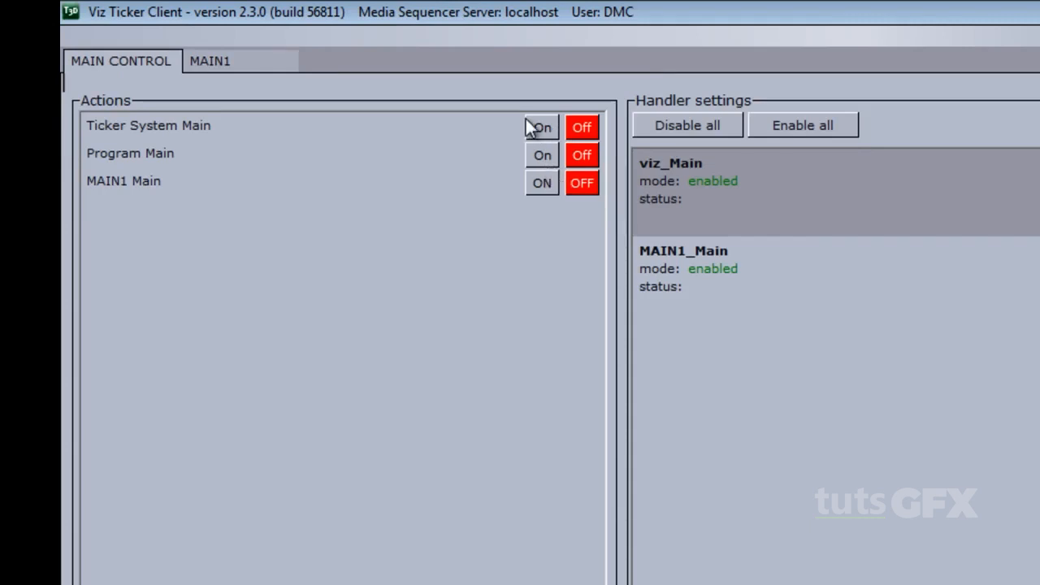
left_click(246, 65)
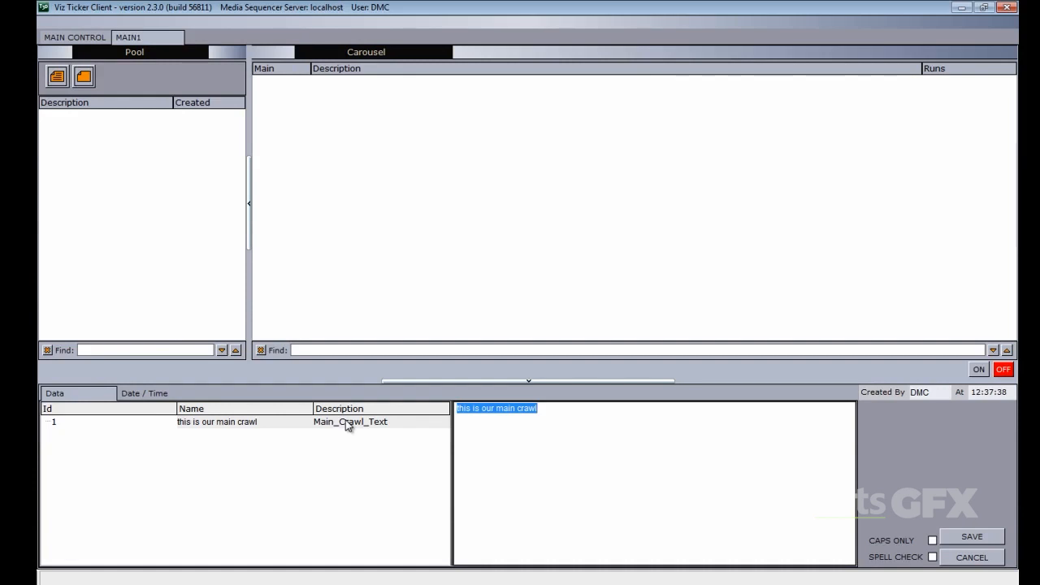
type("news")
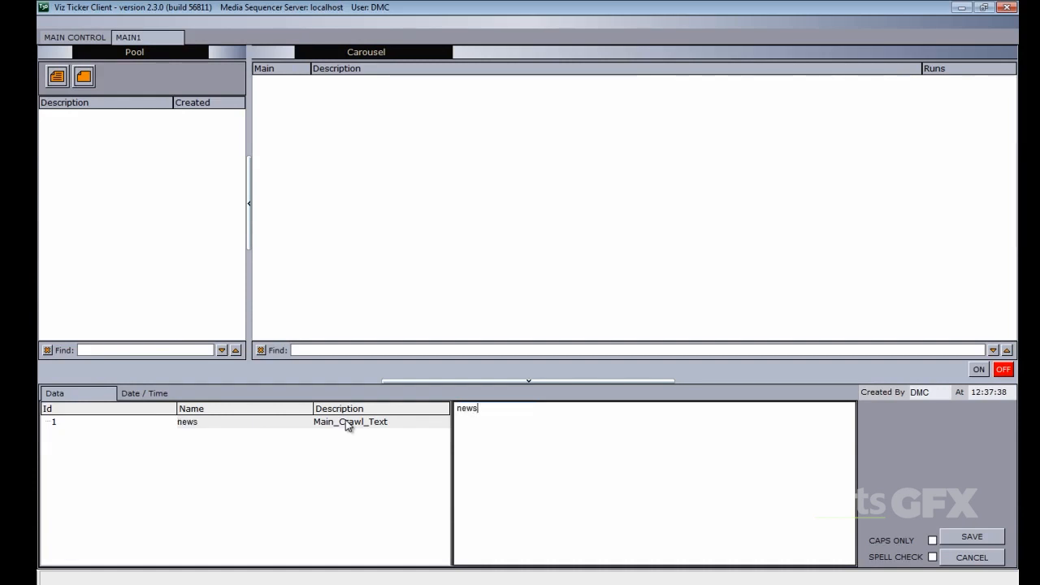
type(" for the day is")
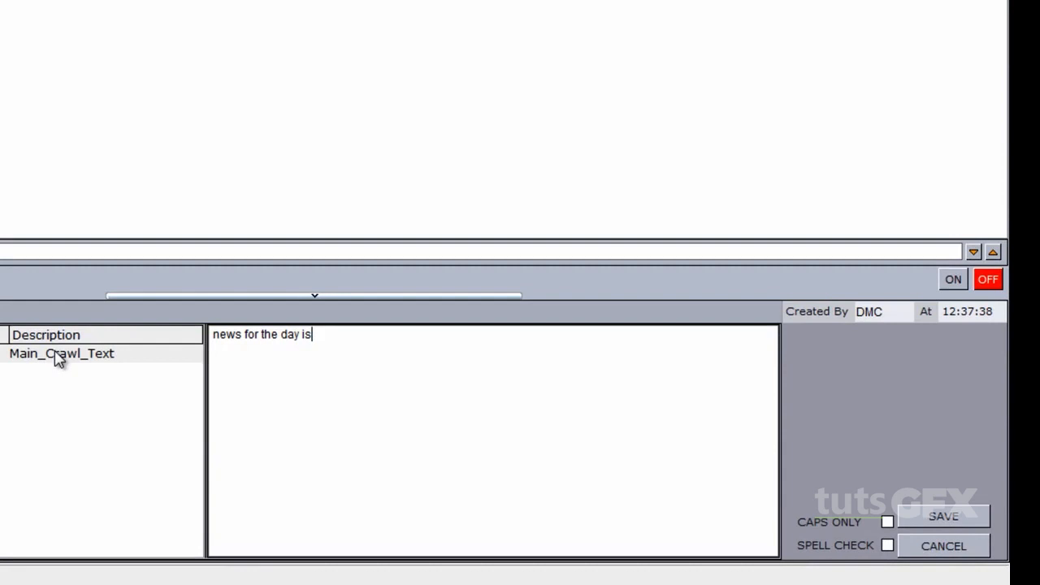
type(":")
left_click(943, 516)
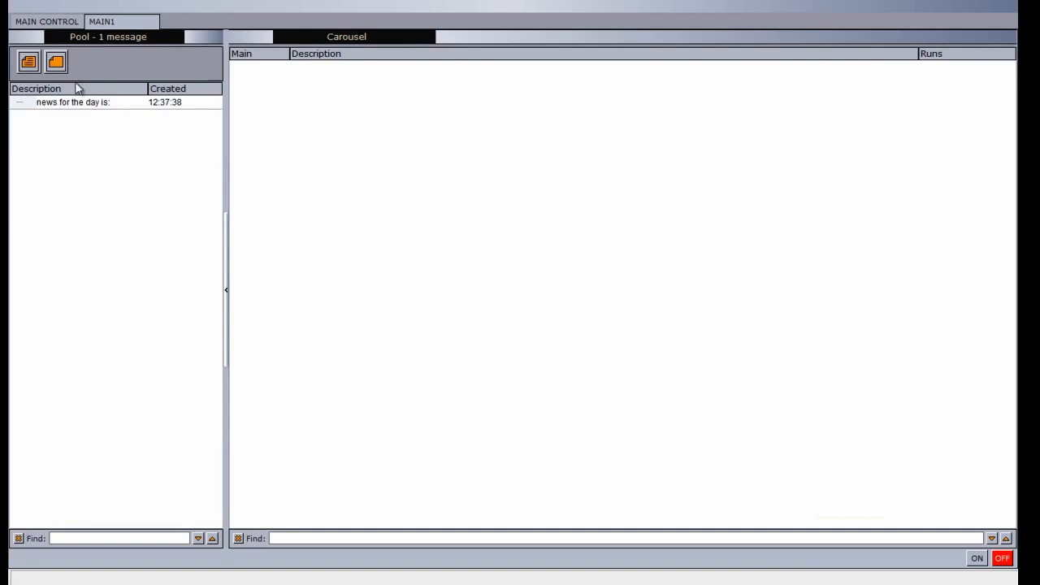
left_click_drag(56, 108, 311, 114)
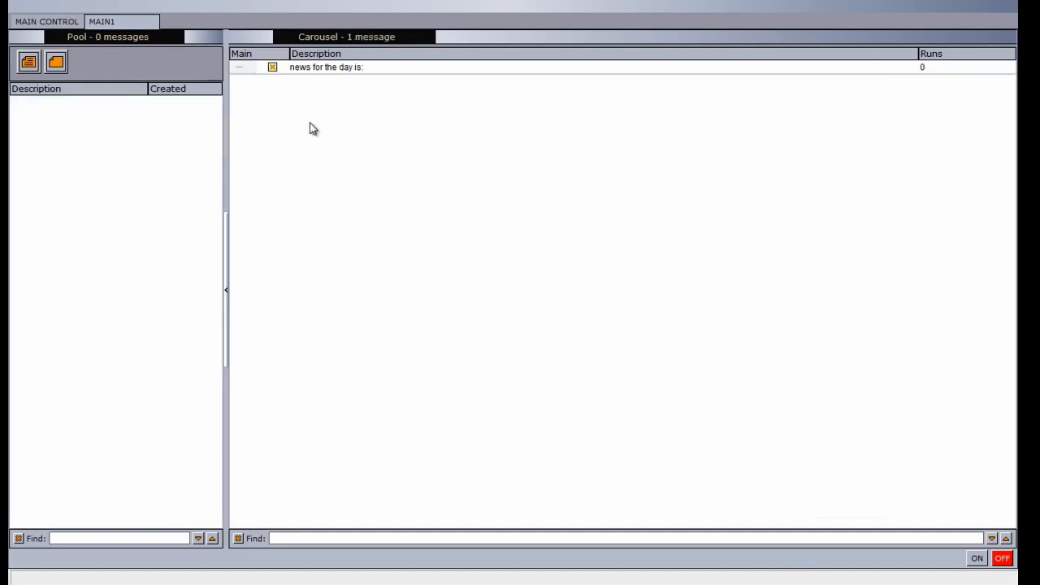
- Save another MAIN1 message reading "the pope visits the world" and move it from the pool to the carousel
left_click(28, 63)
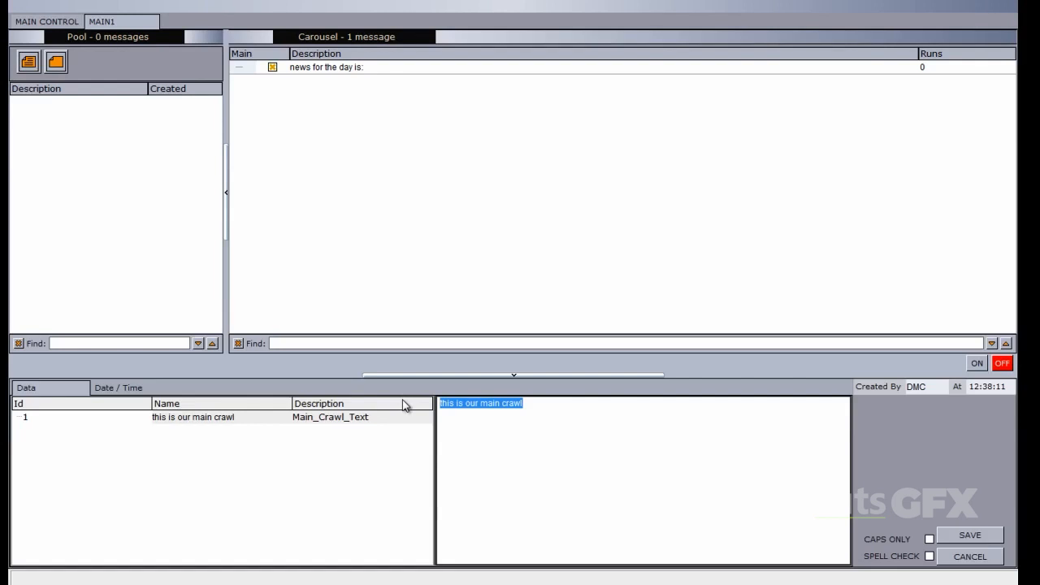
type("the pope ")
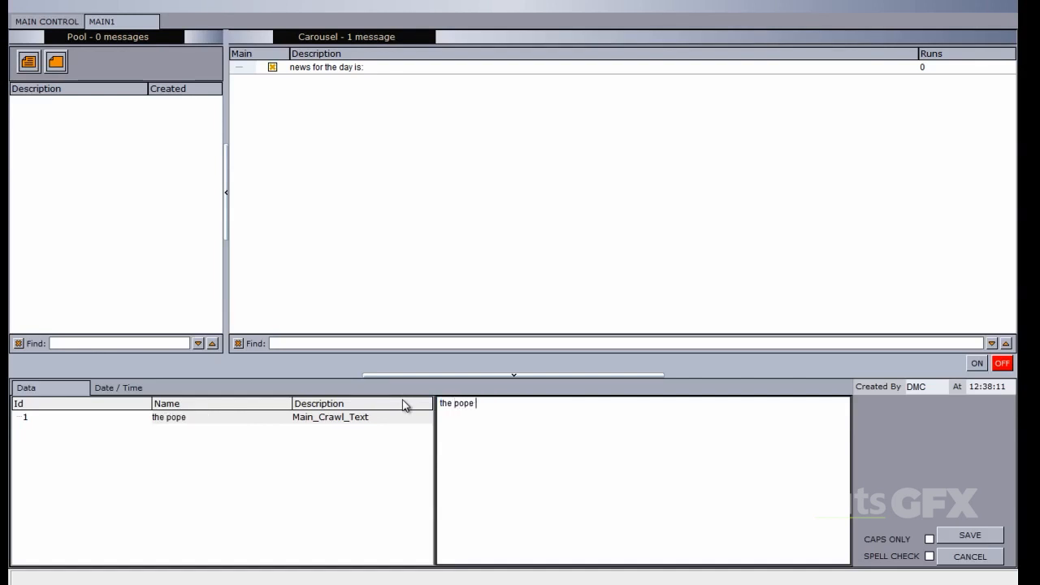
type("visits the world")
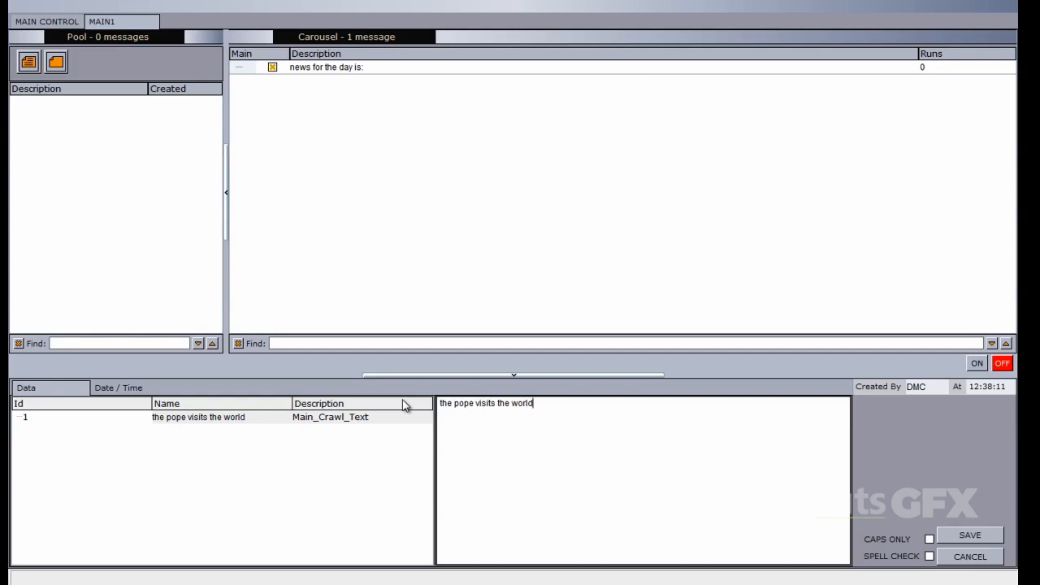
left_click(961, 537)
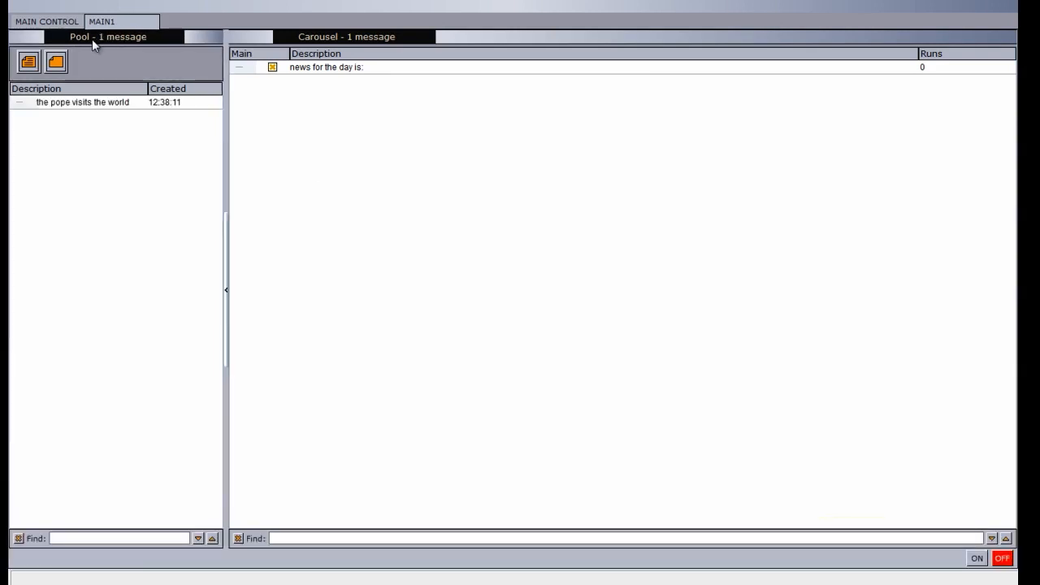
left_click_drag(37, 101, 383, 116)
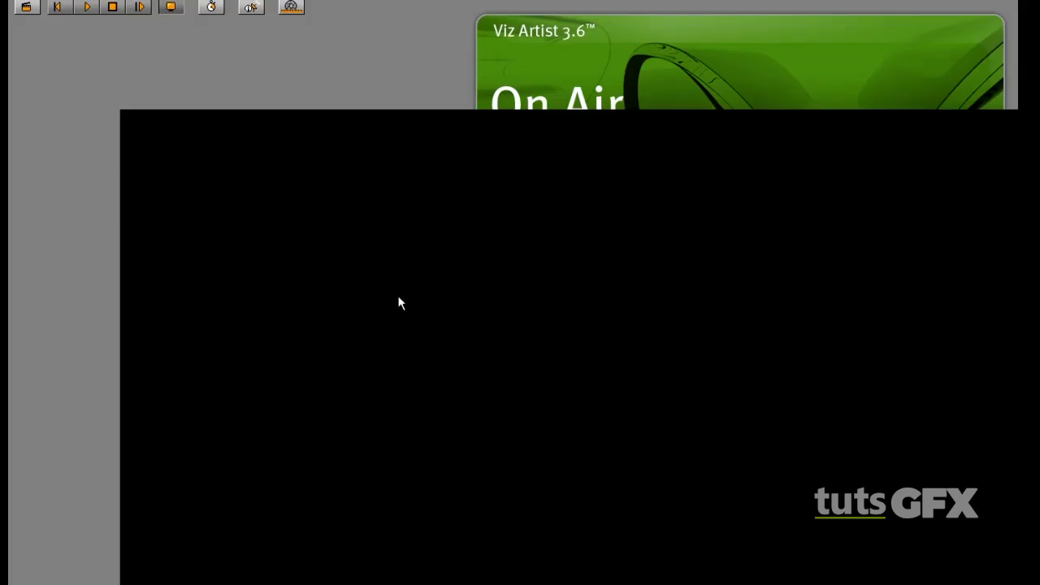
- Switch to Viz Ticker Client, restore its window from full screen, and move and shrink it so the render output below is uncovered
key("alt+Tab")
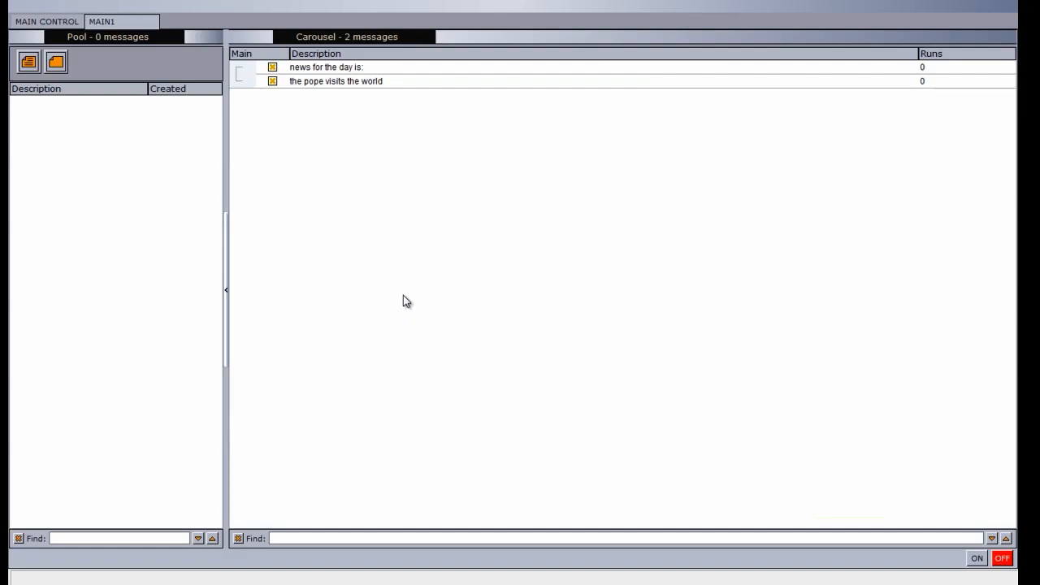
left_click(984, 2)
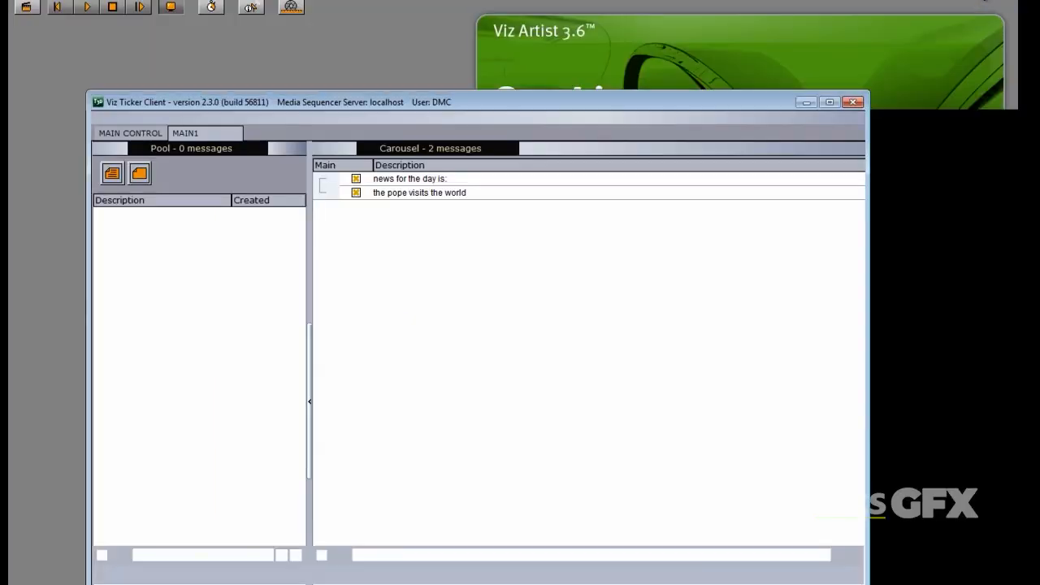
left_click_drag(521, 106, 450, 21)
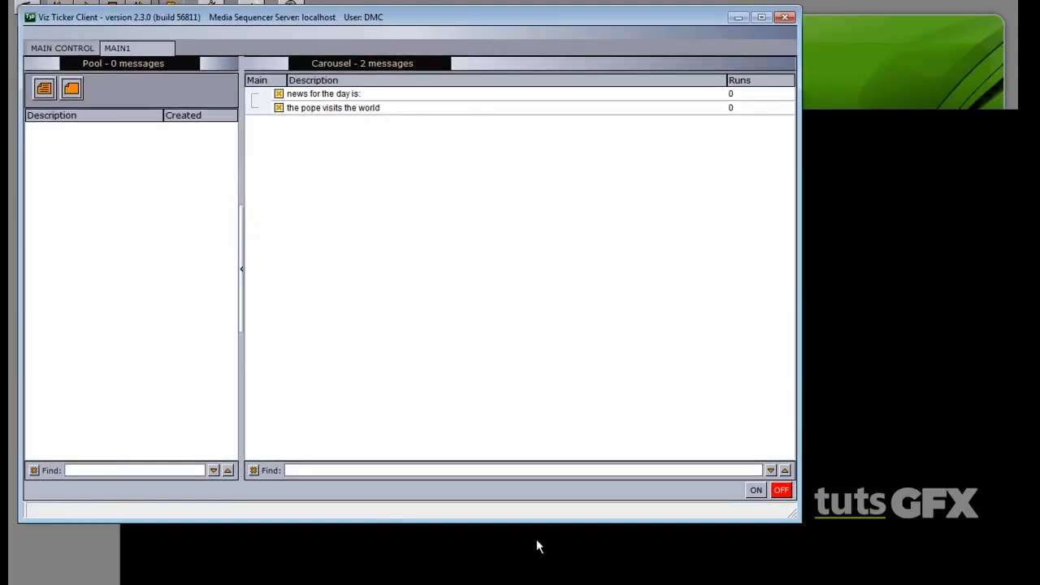
left_click_drag(534, 522, 540, 448)
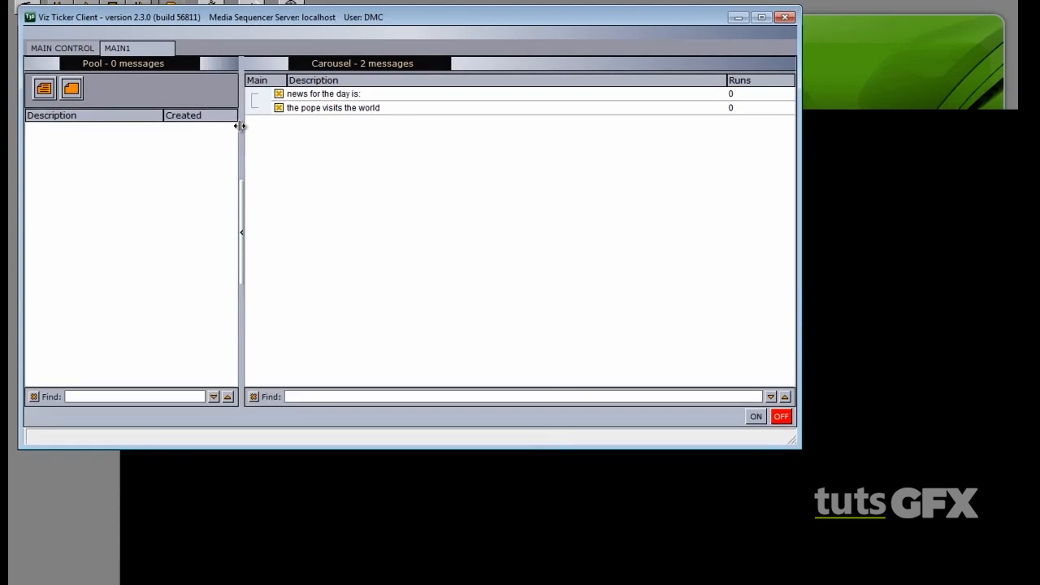
- In the main control actions, turn on Ticker System Main, Program Main and MAIN1 Main to run the crawl
left_click(65, 48)
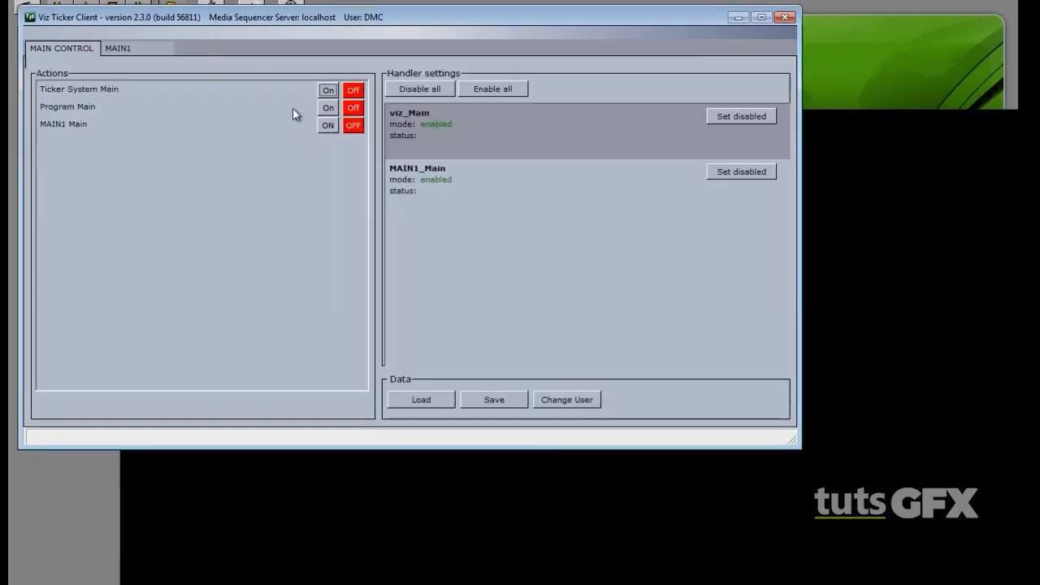
left_click(328, 90)
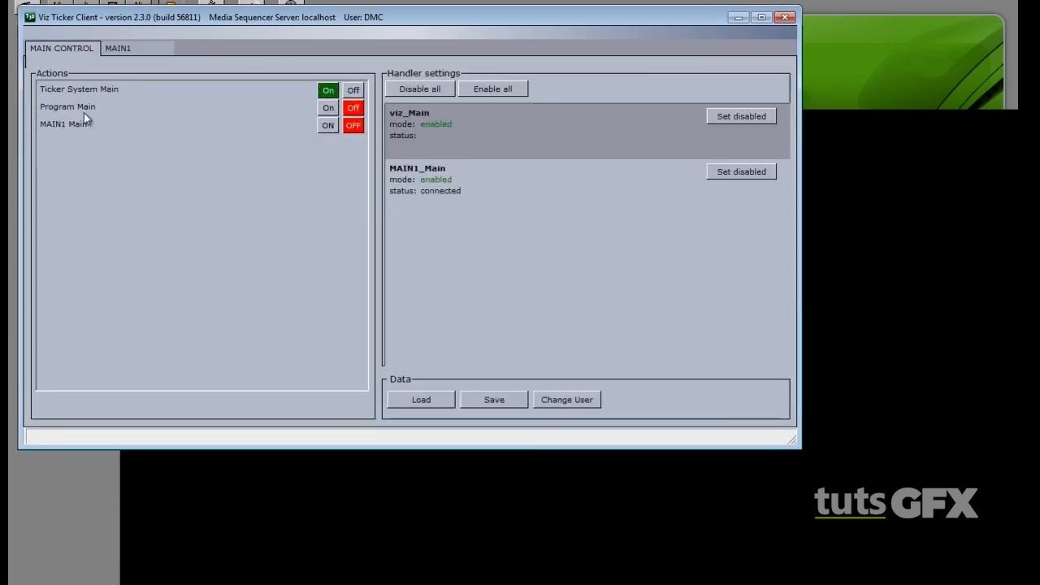
left_click(327, 109)
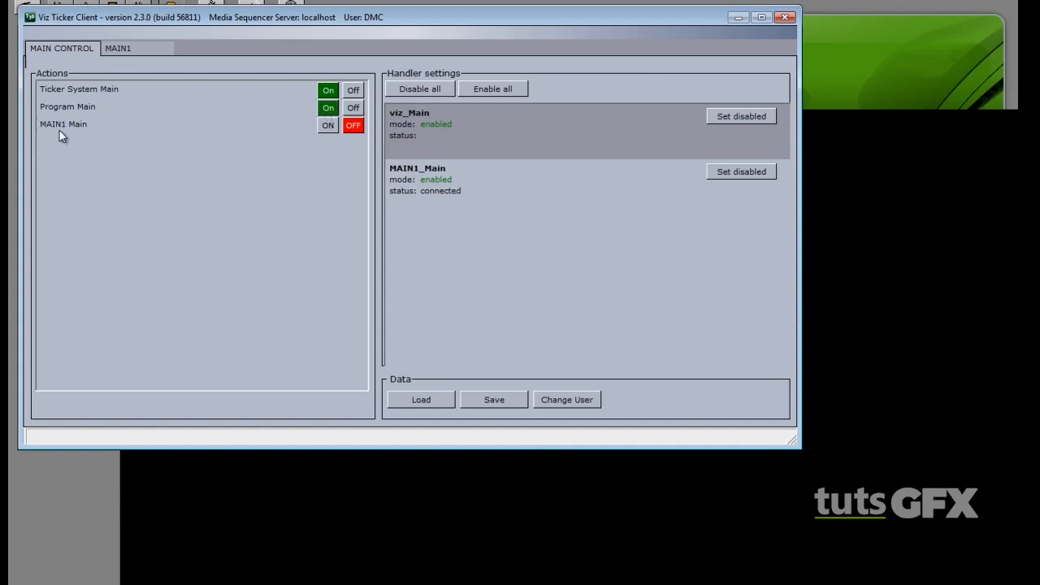
left_click(328, 126)
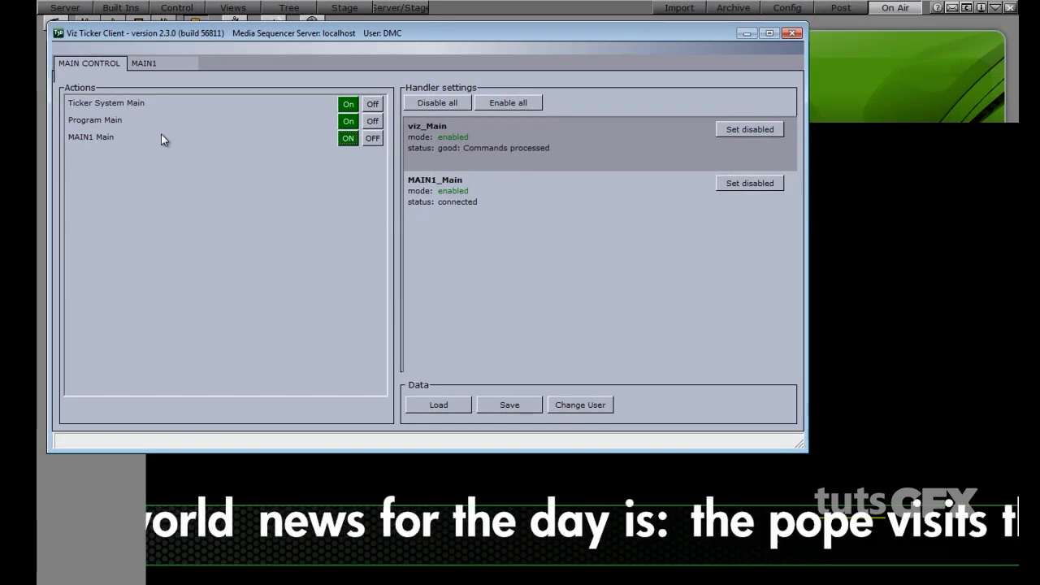
left_click(65, 7)
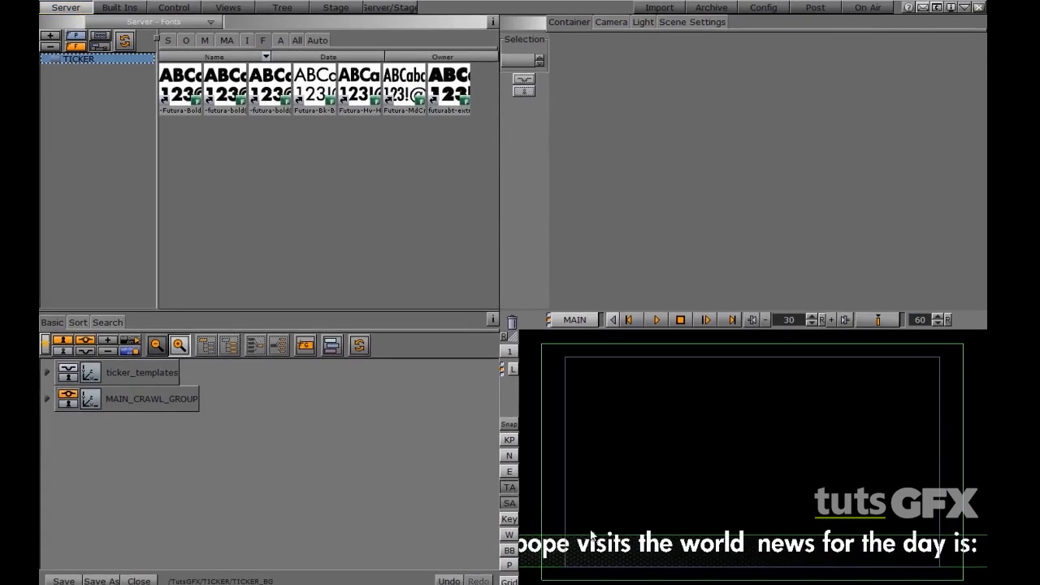
left_click(159, 575)
left_click(356, 324)
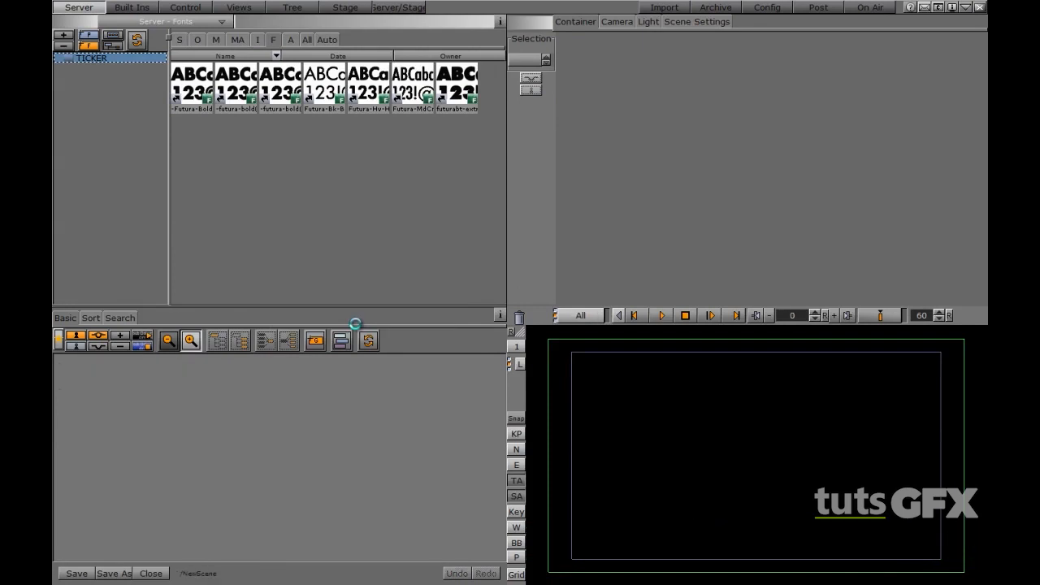
left_click(179, 39)
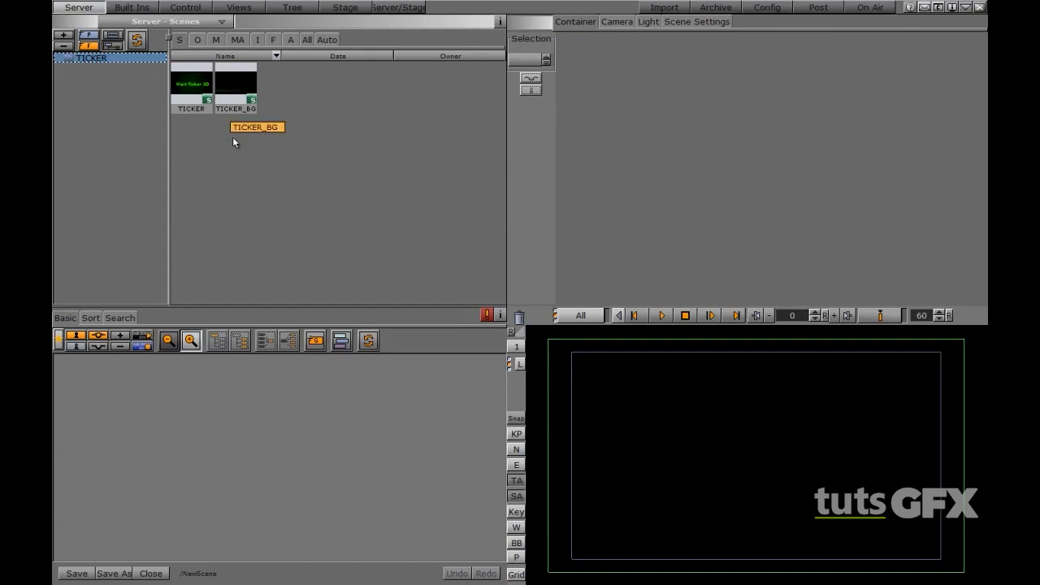
double_click(238, 85)
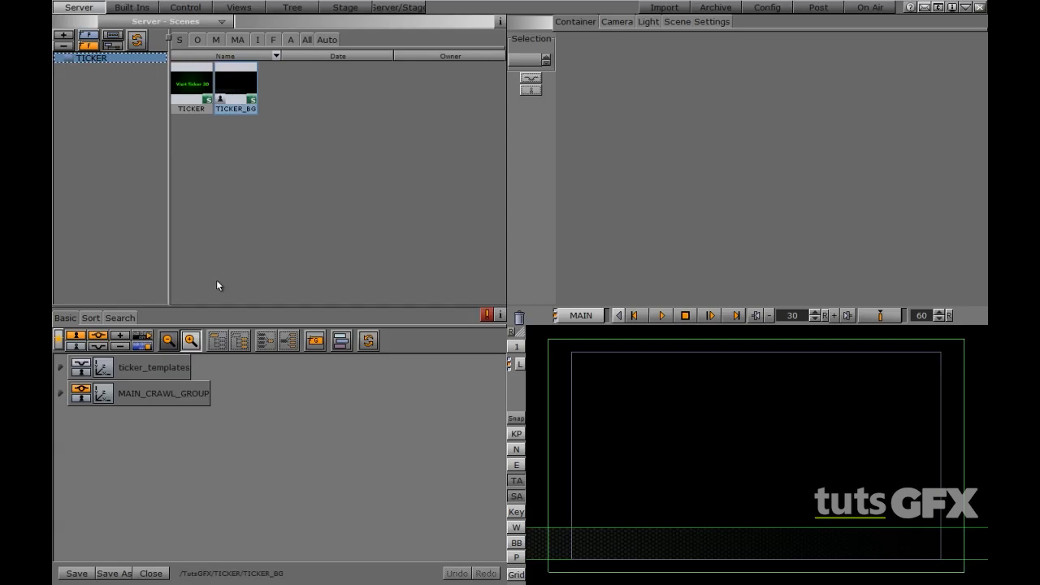
- Copy the control object description of Main_Crawl_Group under ticker_templates
left_click(61, 393)
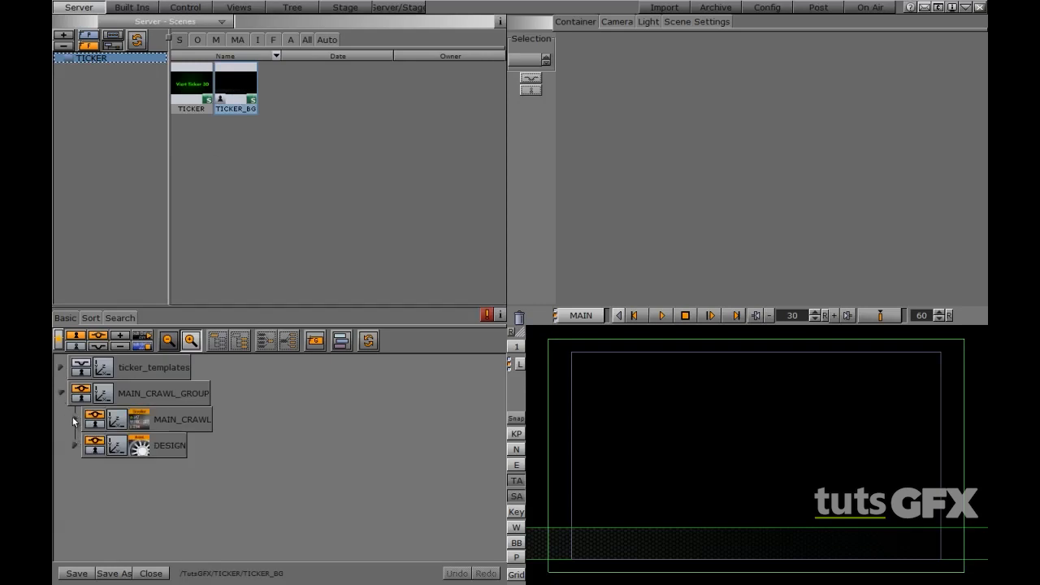
left_click(61, 367)
left_click(138, 473)
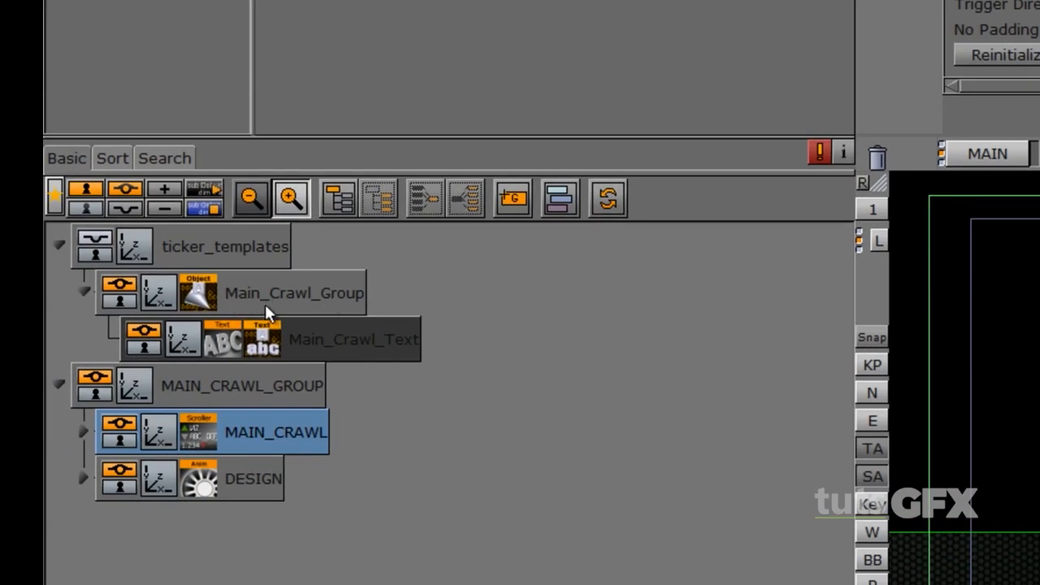
left_click(201, 296)
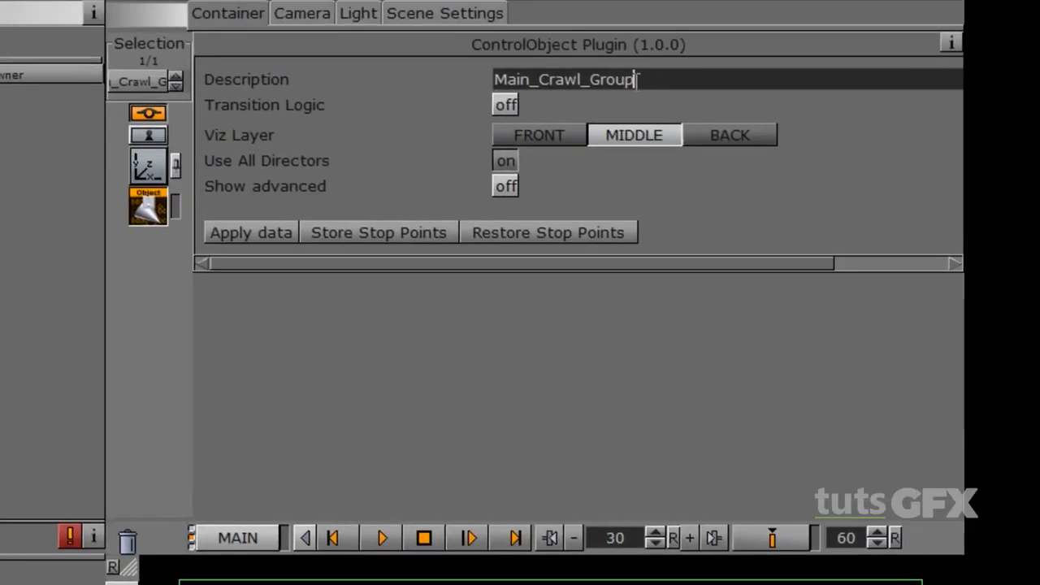
left_click_drag(638, 80, 442, 70)
key("ctrl+c")
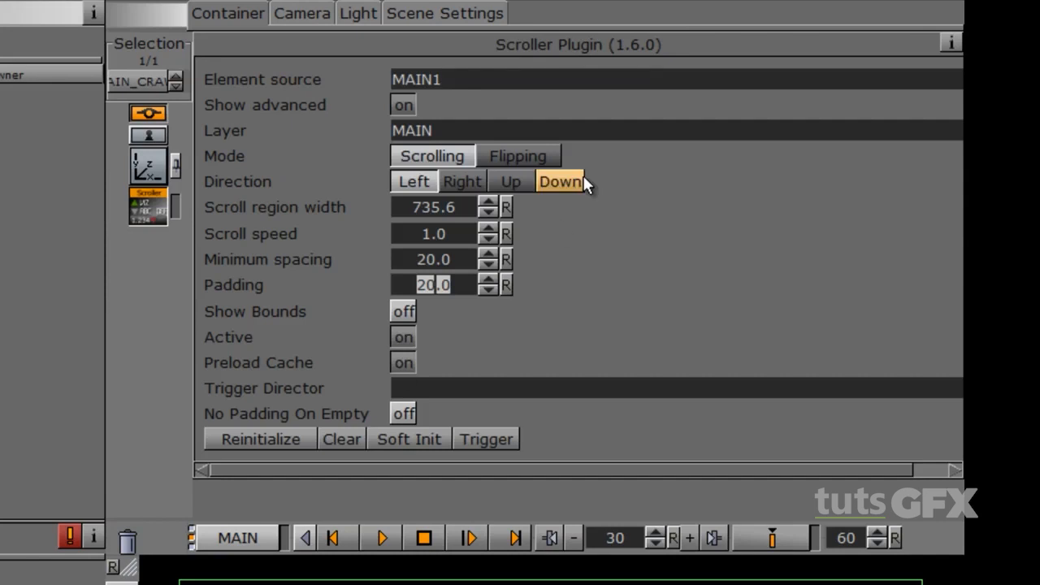
- Set the MAIN_CRAWL scroller's element source to (Main_Crawl_Group), then reinitialize and trigger the scroller to preview the crawl
left_click_drag(498, 83, 355, 85)
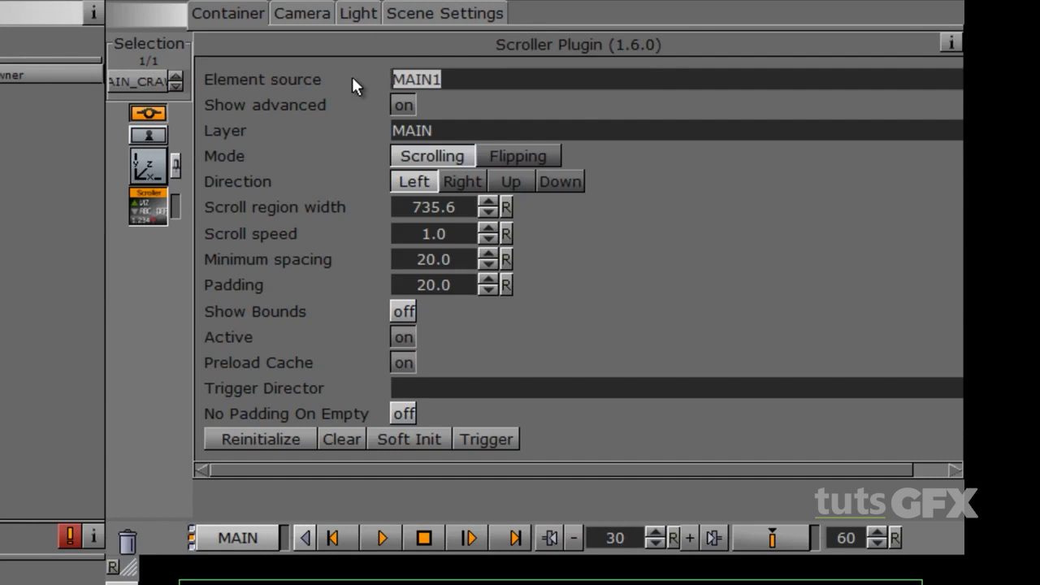
key("ctrl+v")
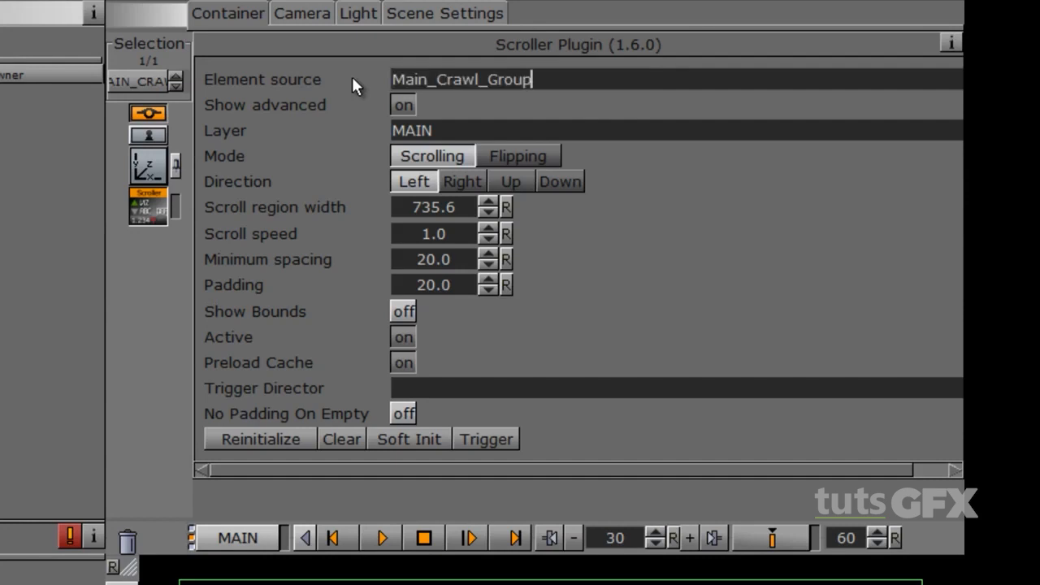
type(")")
key("Left")
key("Left")
key("Left")
key("Left")
key("Left")
key("Left")
key("Left")
key("Left")
key("Left")
key("Left")
key("Left")
key("Left")
key("Left")
key("Left")
key("Left")
key("Left")
key("Left")
type("(")
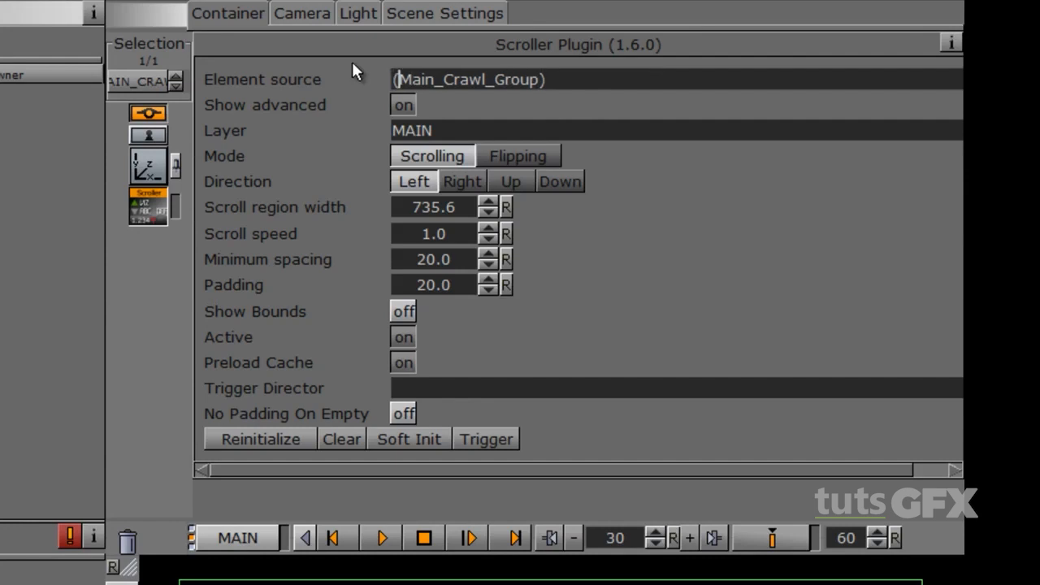
left_click(258, 438)
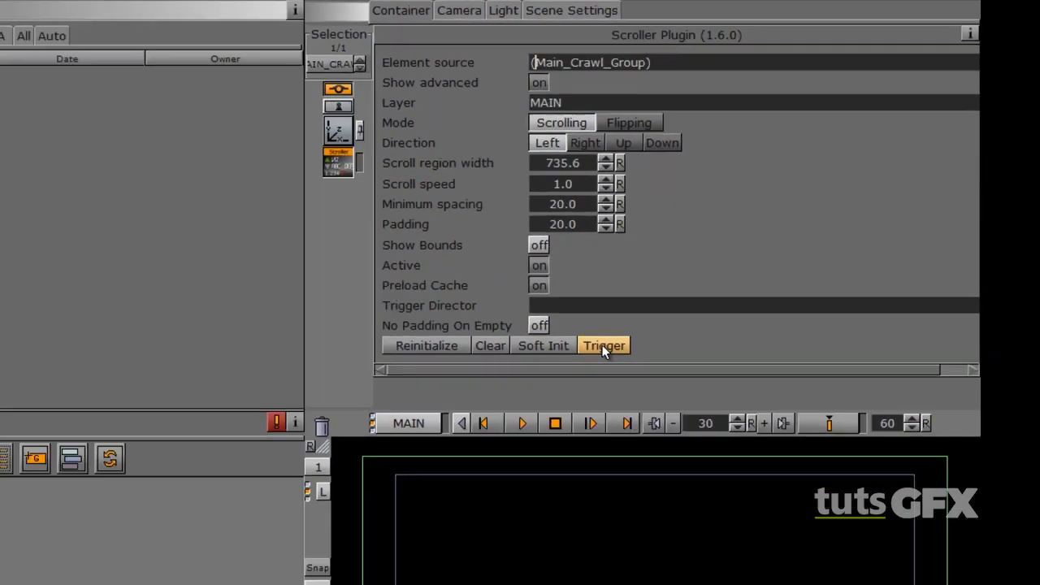
left_click(603, 346)
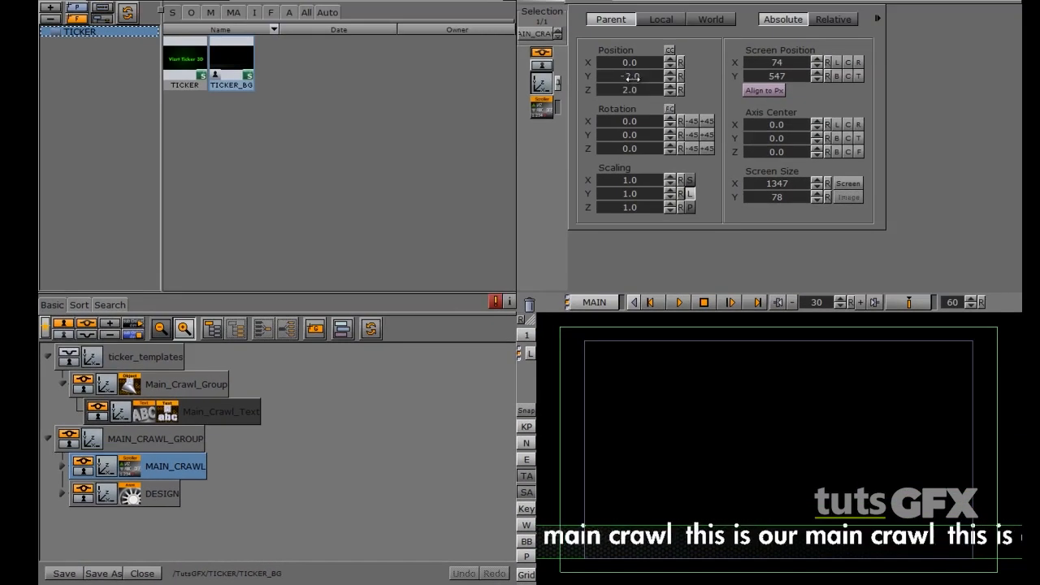
- Set MAIN_CRAWL's Y position to -14 and switch the Main_Crawl_Text font type to Texture
left_click_drag(632, 76, 625, 82)
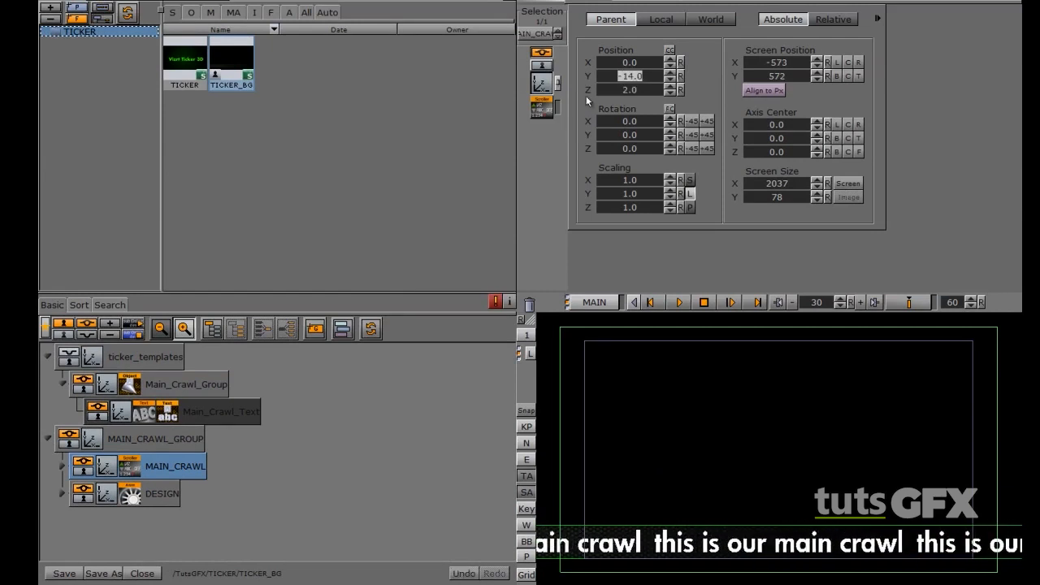
left_click(144, 415)
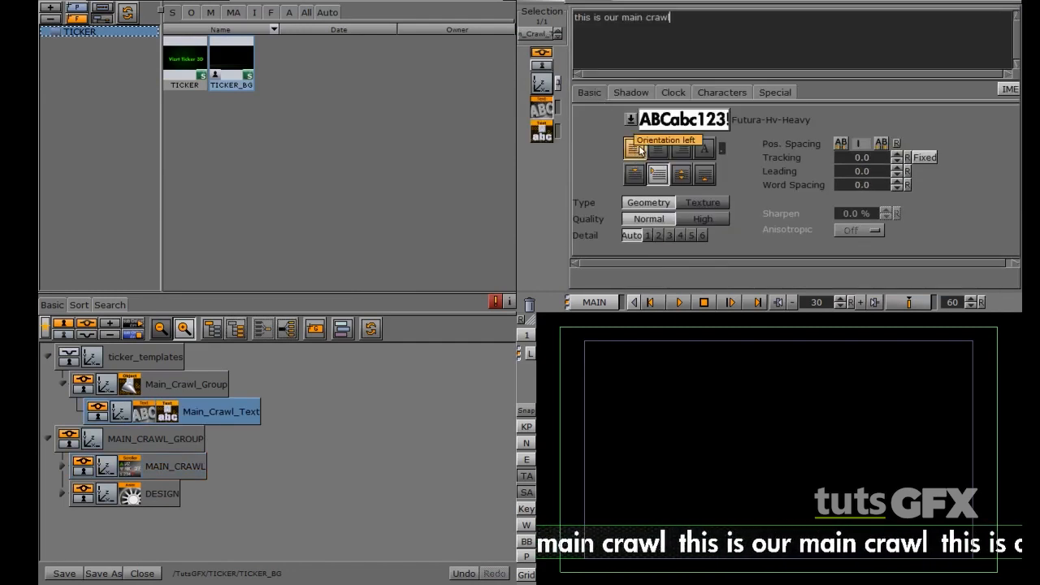
left_click(692, 204)
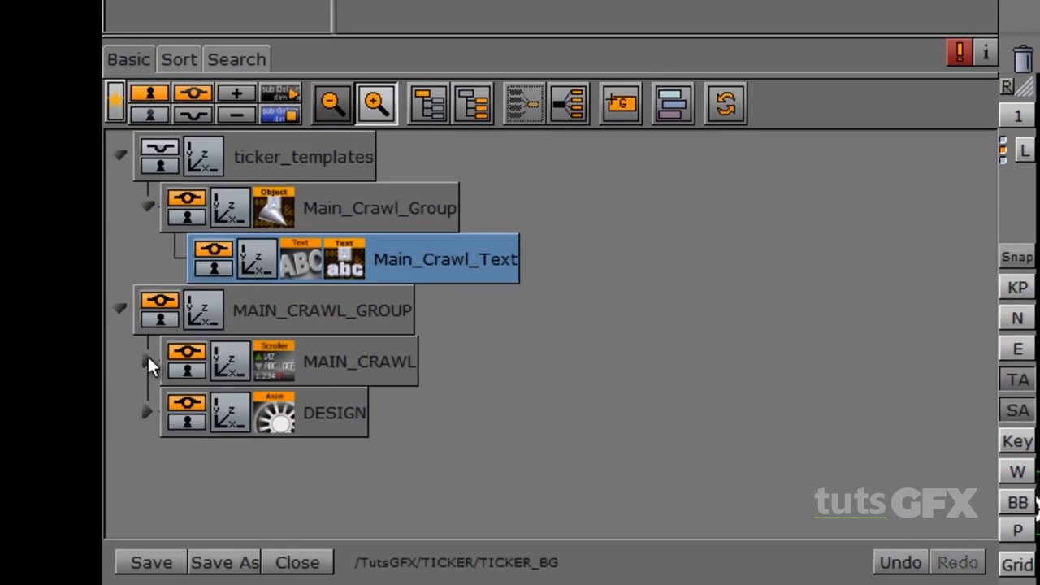
- Examine the containers the scroller holds under MAIN_CRAWL, comparing the Main_Crawl_Group copies in SrcGrp with the ticker_templates original
left_click(147, 362)
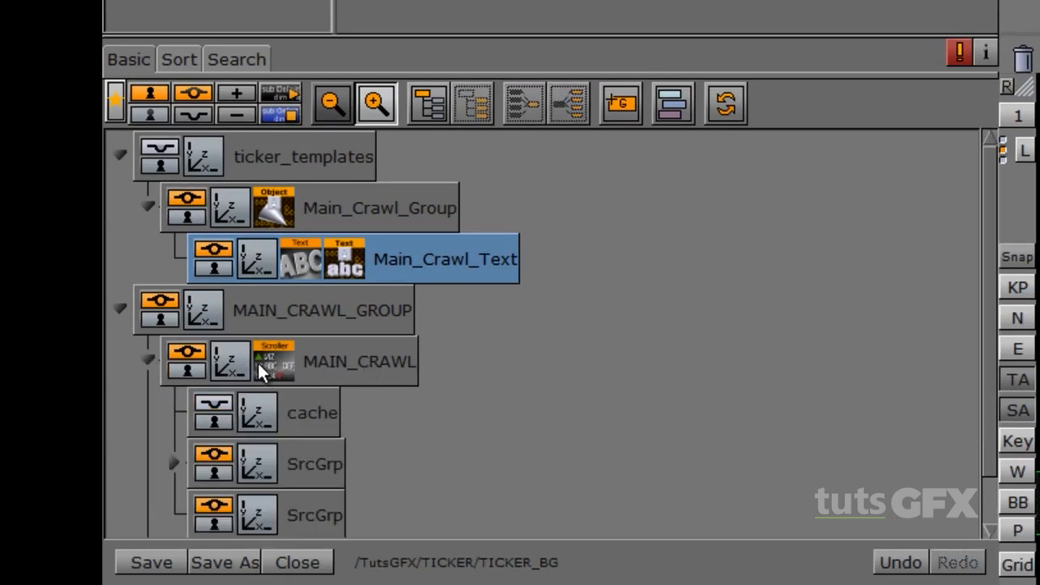
scroll(984, 383, "down", 1)
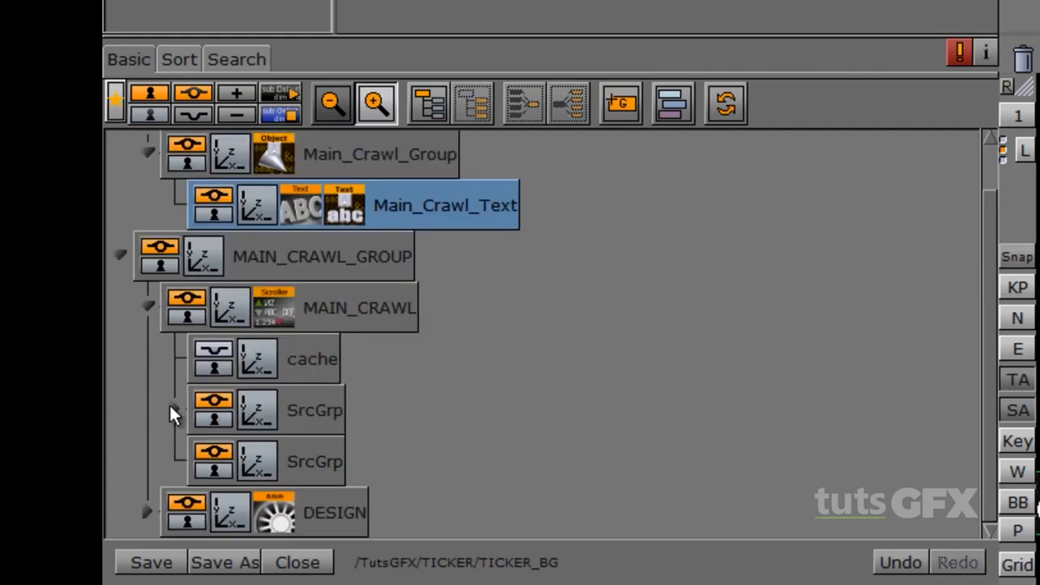
left_click(173, 409)
left_click_drag(988, 274, 484, 226)
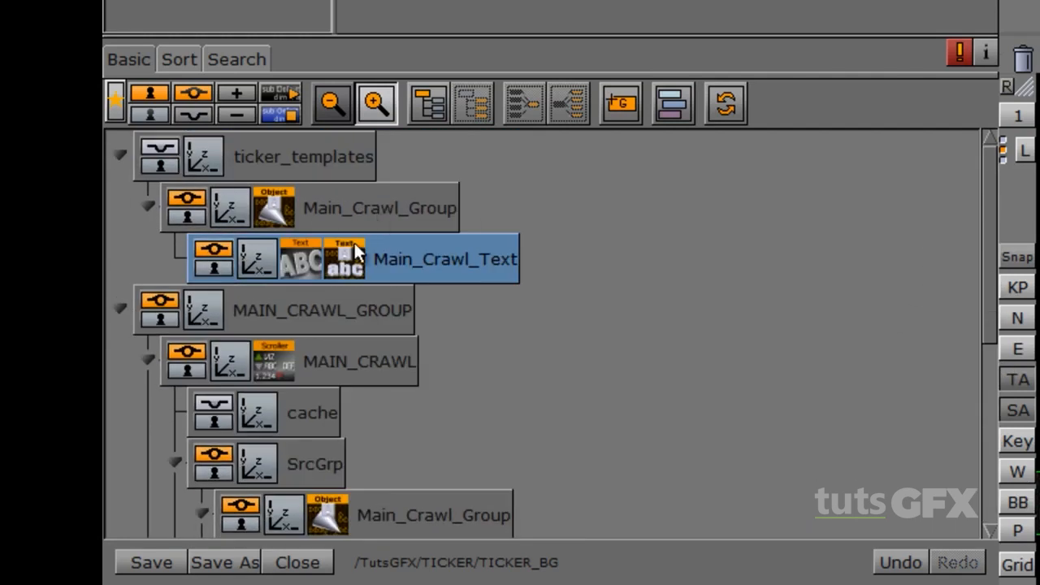
left_click_drag(984, 291, 943, 382)
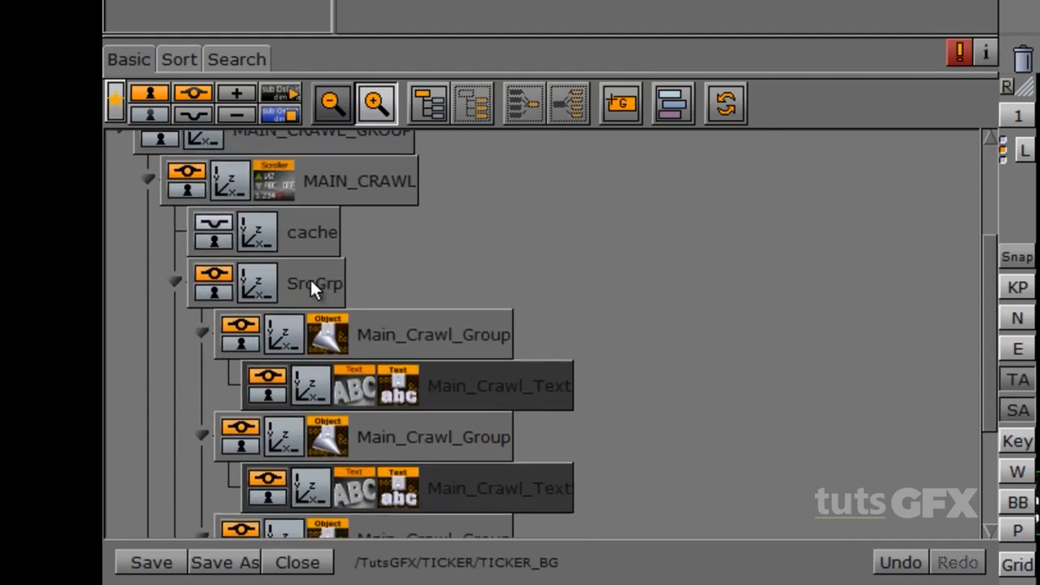
left_click(200, 333)
left_click(200, 385)
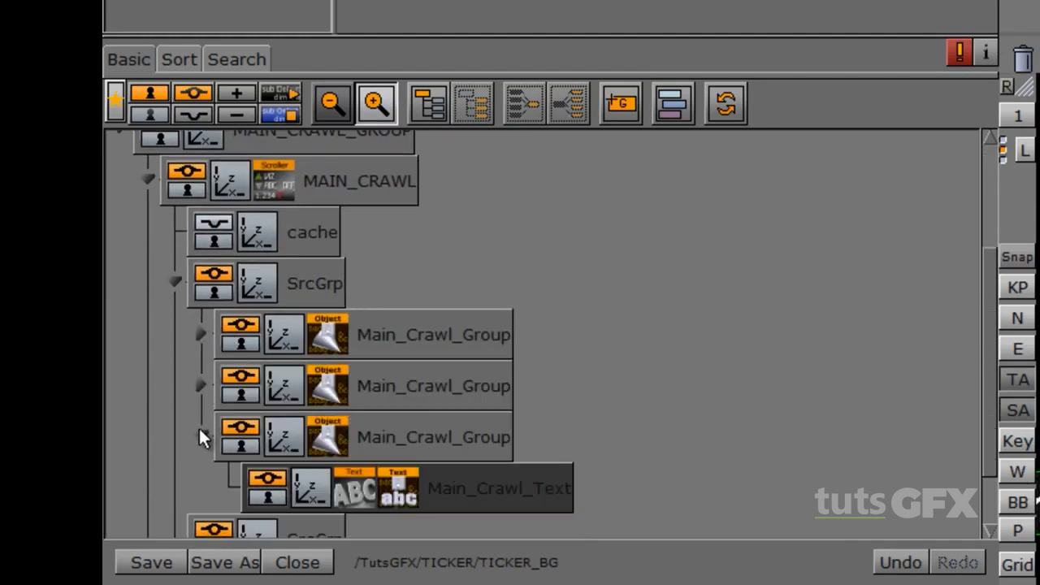
left_click(200, 437)
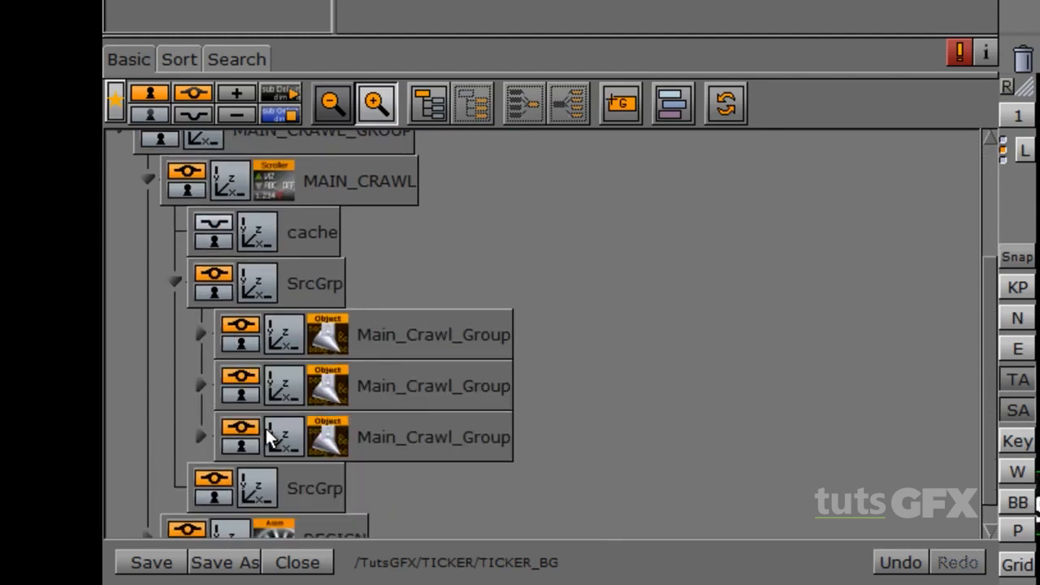
left_click(419, 335)
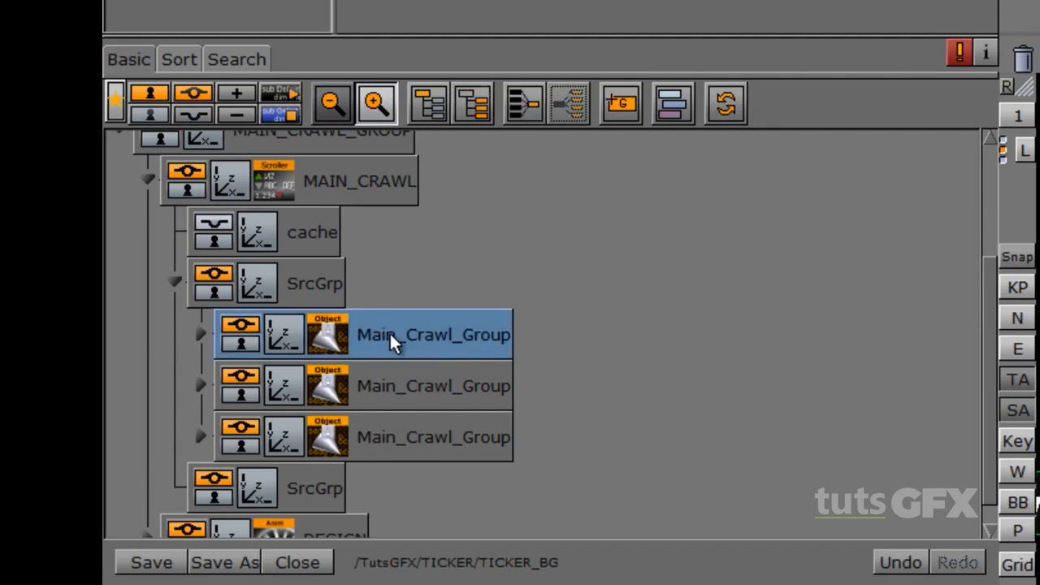
left_click(199, 334)
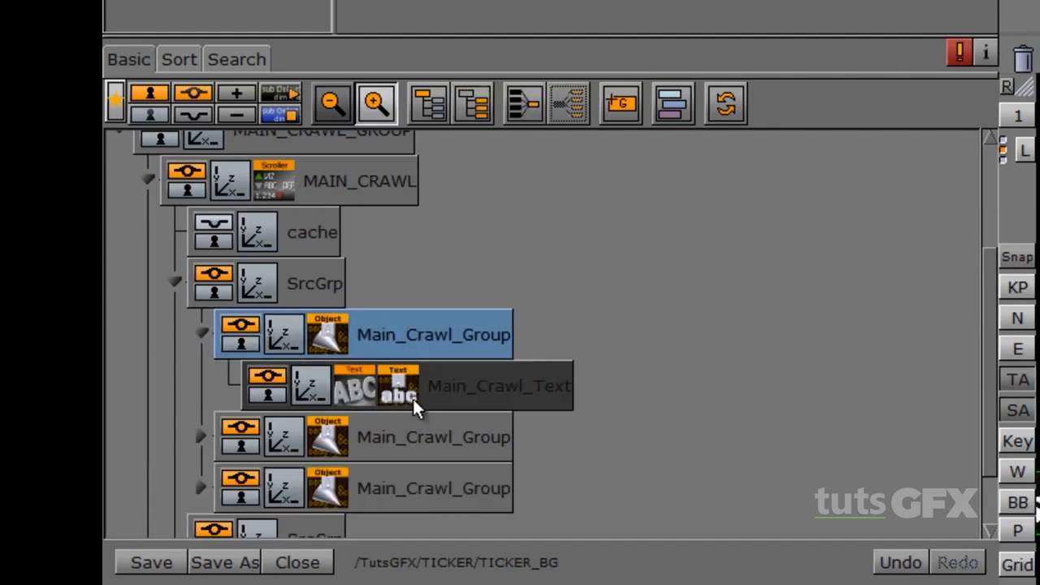
left_click(200, 334)
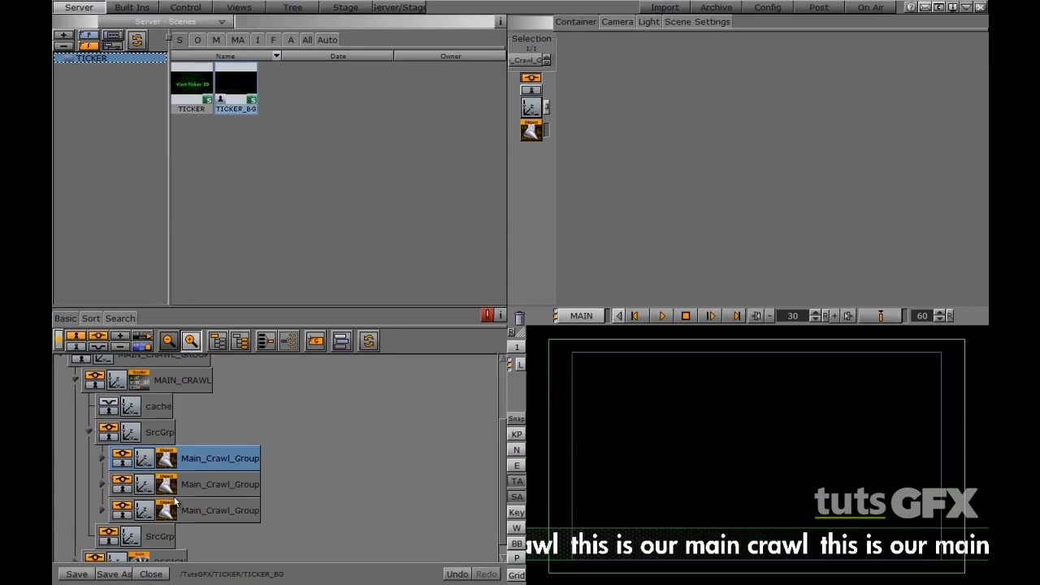
- Delete the three Main_Crawl_Group copies from SrcGrp under MAIN_CRAWL and collapse the MAIN_CRAWL_GROUP branch
left_click(214, 510, "shift")
left_click_drag(228, 463, 519, 318)
left_click(59, 424)
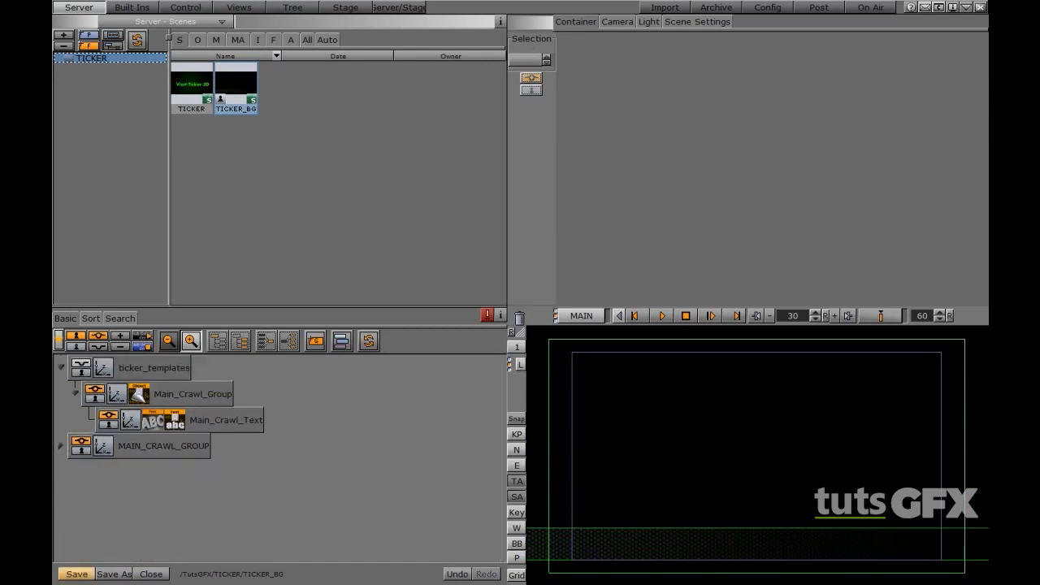
- Set the MAIN_CRAWL scroller's element source to MAIN1, collapse the scene tree and save the TICKER_BG scene
left_click(62, 447)
left_click(138, 473)
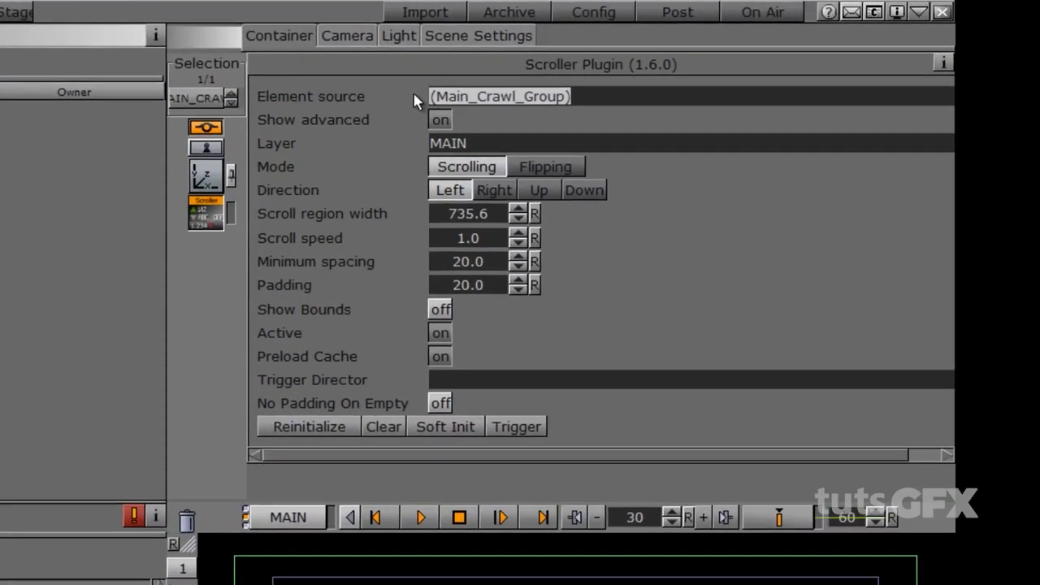
type("m")
key("BackSpace")
type("MIAN")
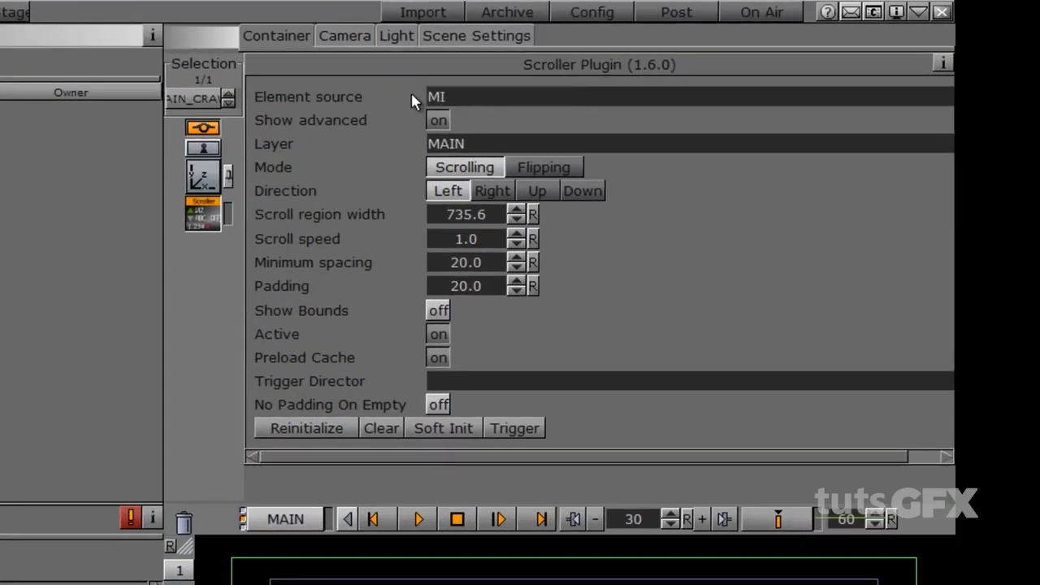
key("BackSpace")
key("BackSpace")
key("BackSpace")
type("AIN1")
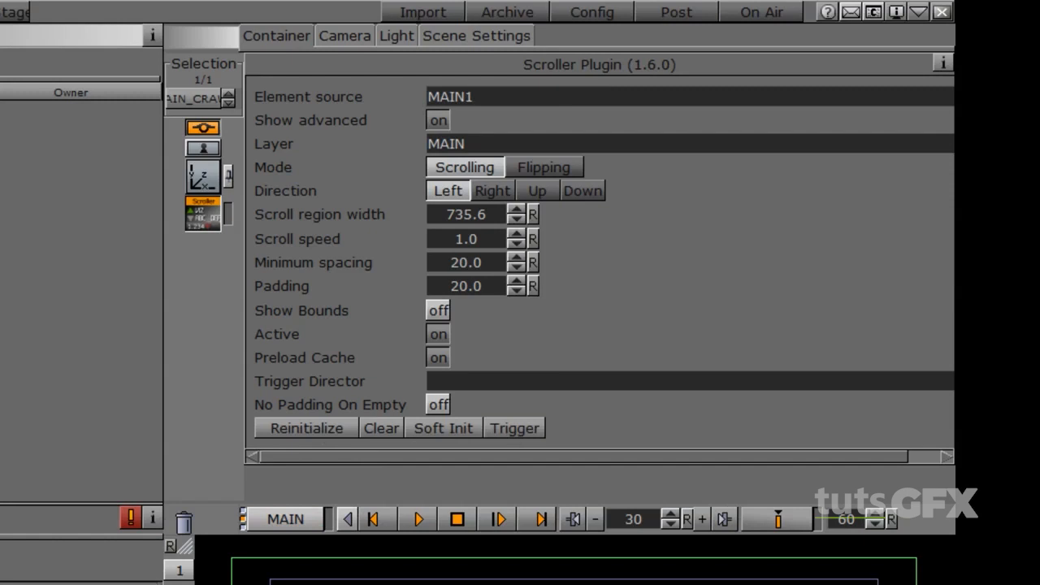
left_click(60, 394)
left_click(77, 575)
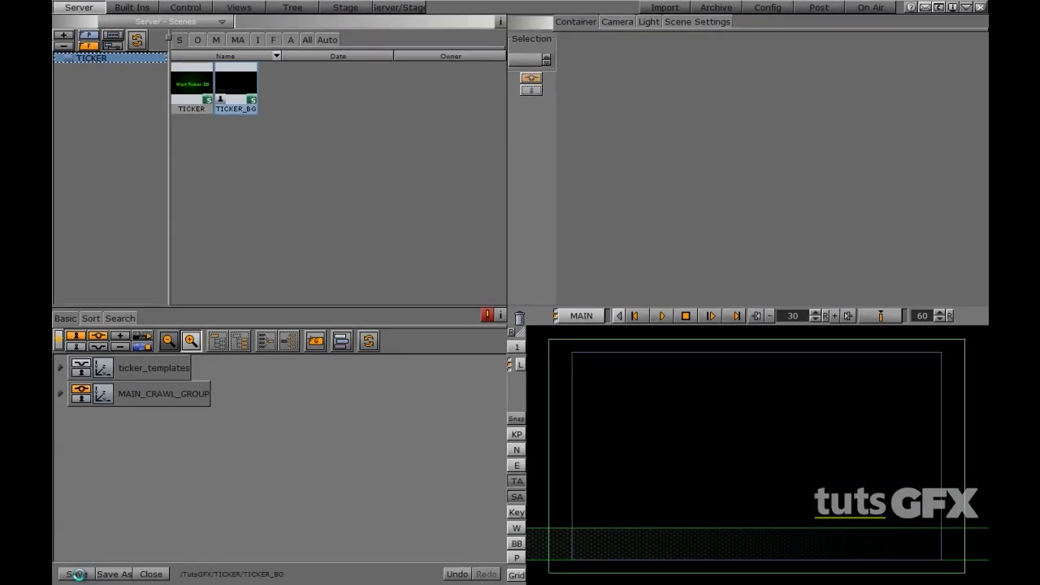